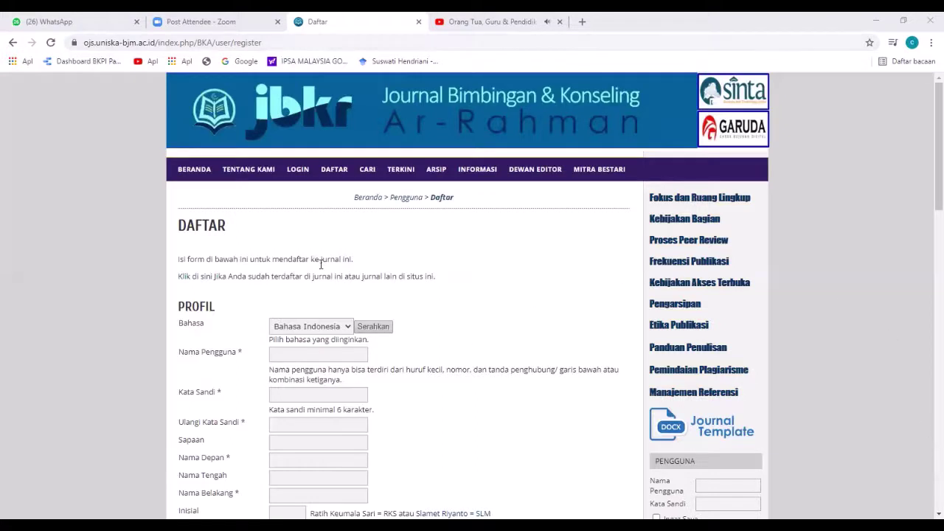
Open the registration form and enter the username, password and repeated password
click(337, 169)
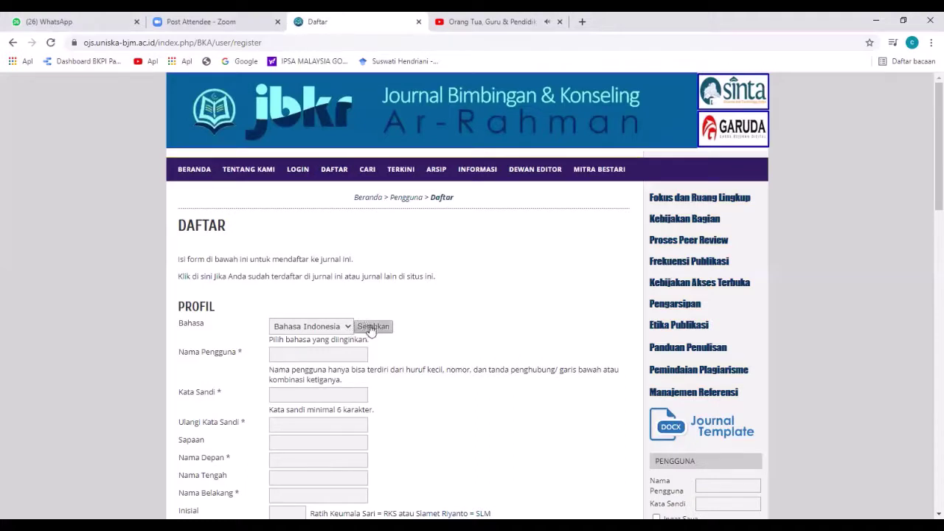
click(315, 354)
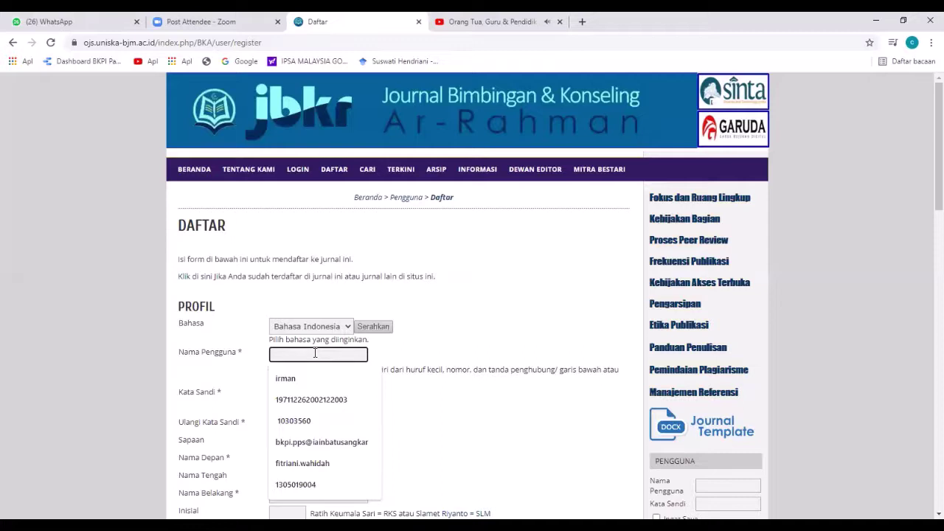
text(wahidah)
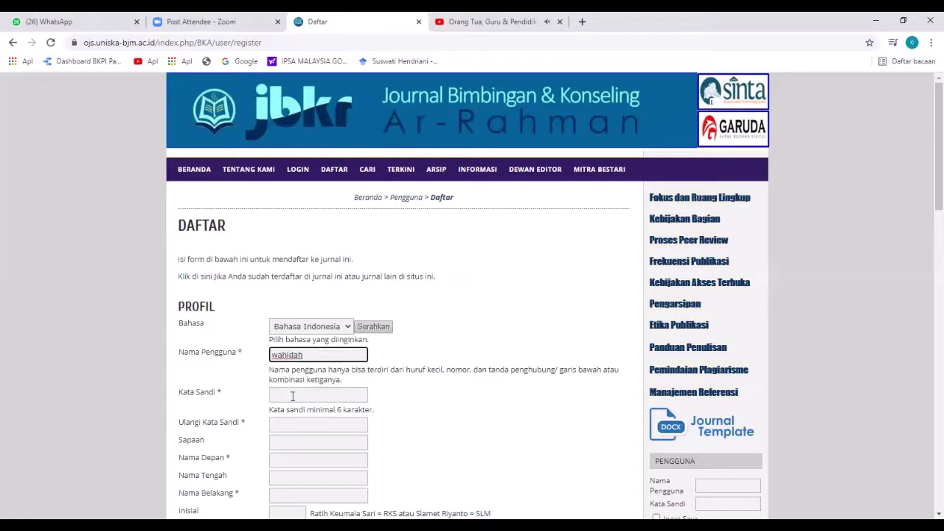
click(293, 396)
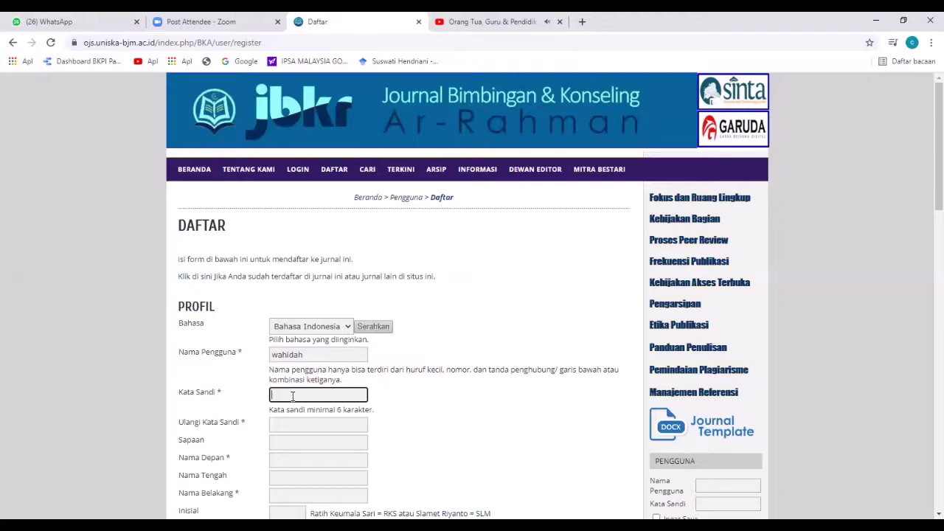
text(********)
key(BackSpace)
key(BackSpace)
key(BackSpace)
key(BackSpace)
key(BackSpace)
key(BackSpace)
key(BackSpace)
key(BackSpace)
text(********)
click(290, 425)
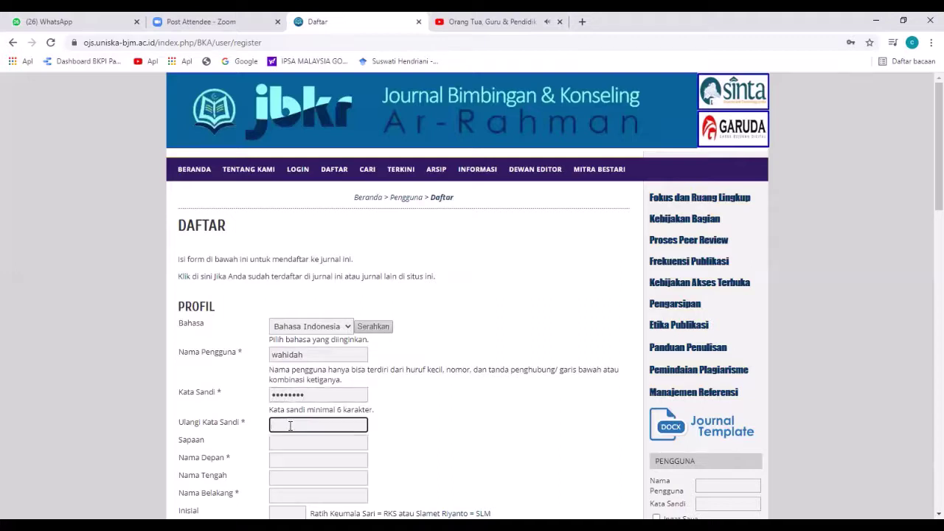
text(********)
Fill in the salutation and the first name from the saved suggestion, clearing a mistaken middle name
click(289, 443)
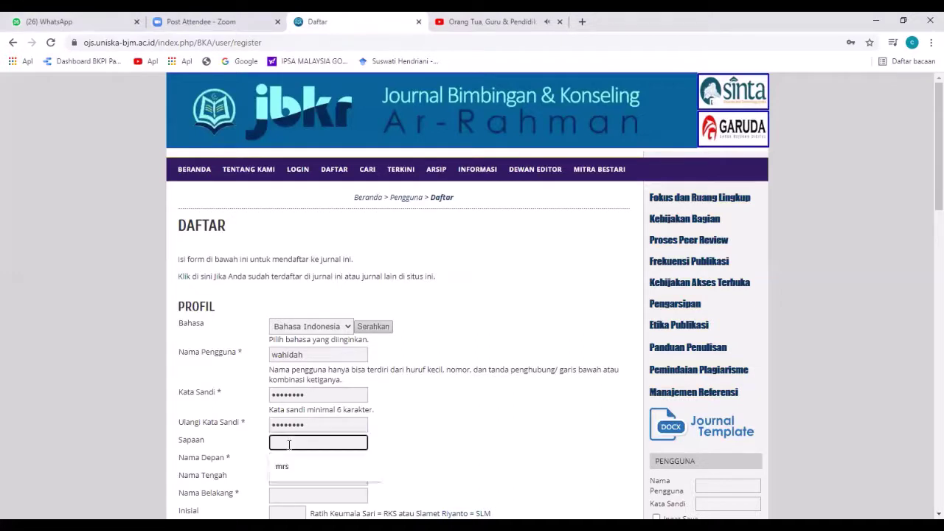
text(FITRI)
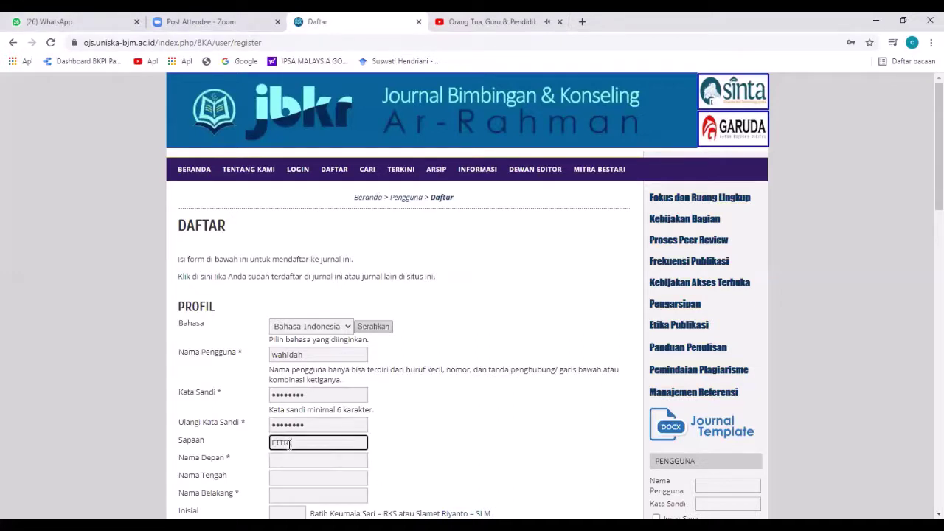
click(300, 459)
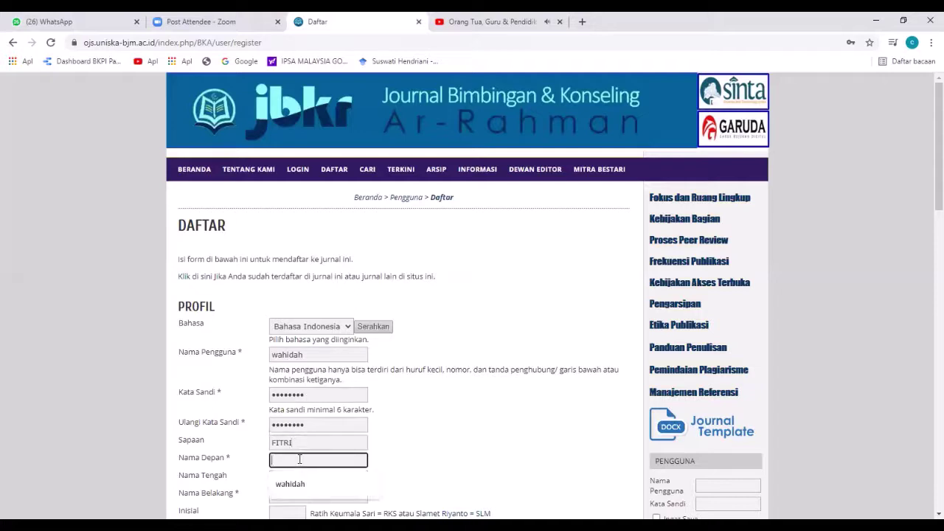
click(294, 482)
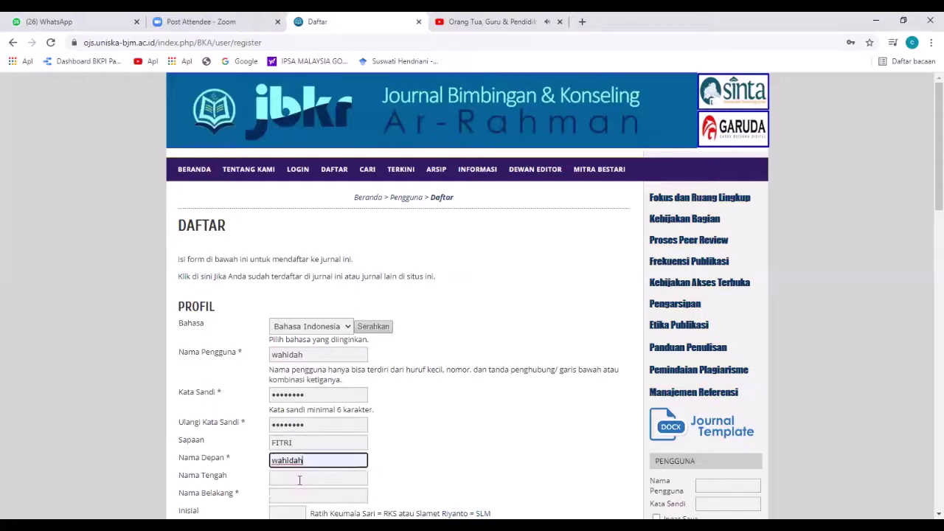
click(283, 479)
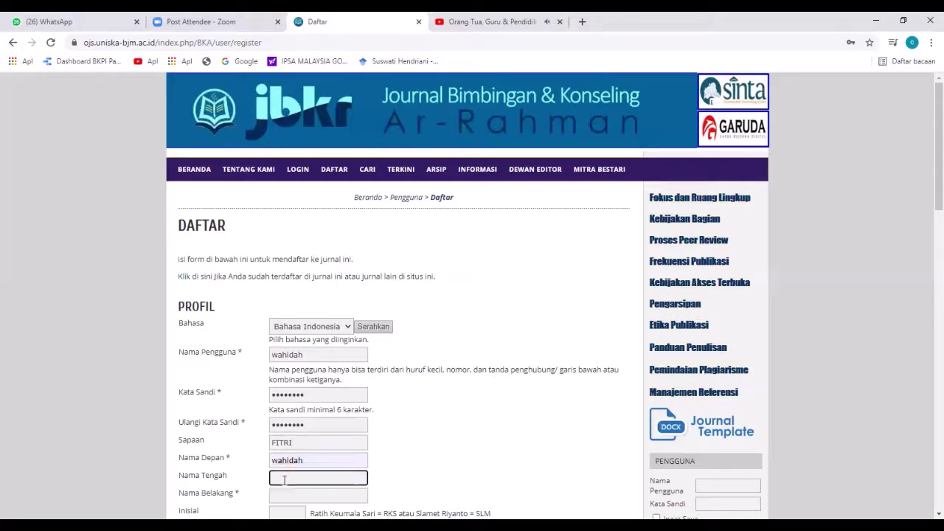
text(FITRI)
key(BackSpace)
key(BackSpace)
key(BackSpace)
key(BackSpace)
Fill the last name and initials from saved suggestions and set gender to P
scroll(404, 472, down, 1)
scroll(403, 471, down, 1)
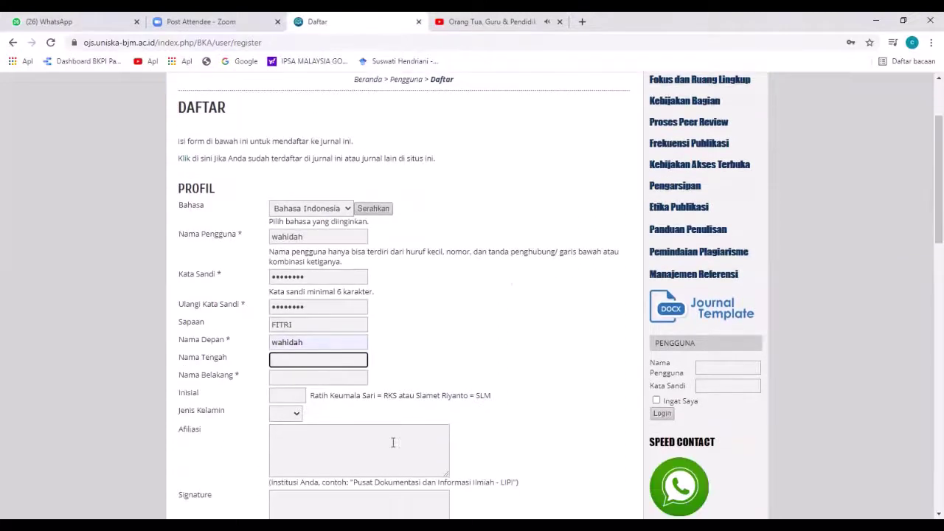
click(294, 376)
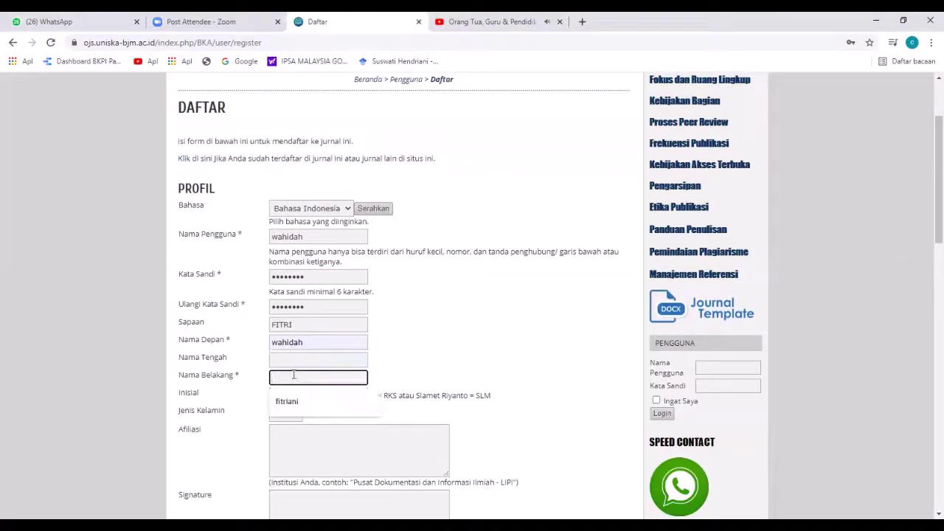
click(295, 401)
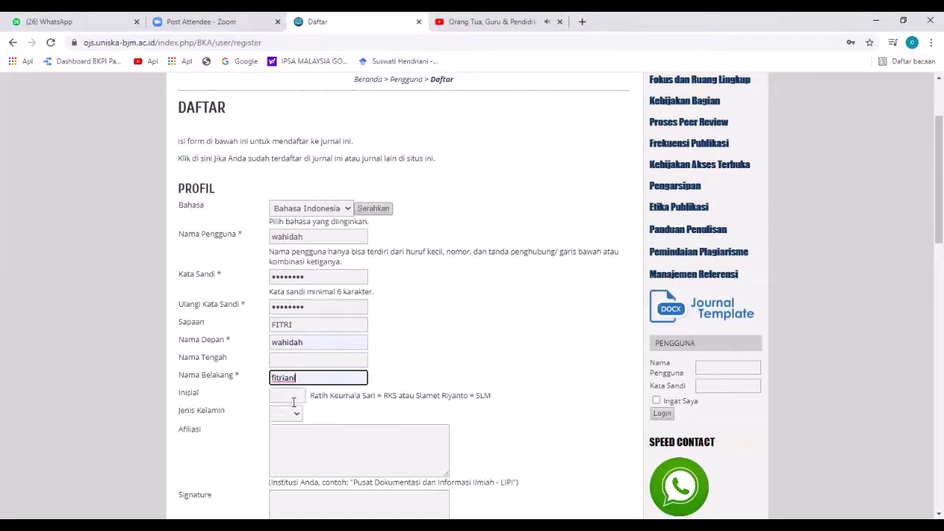
click(289, 395)
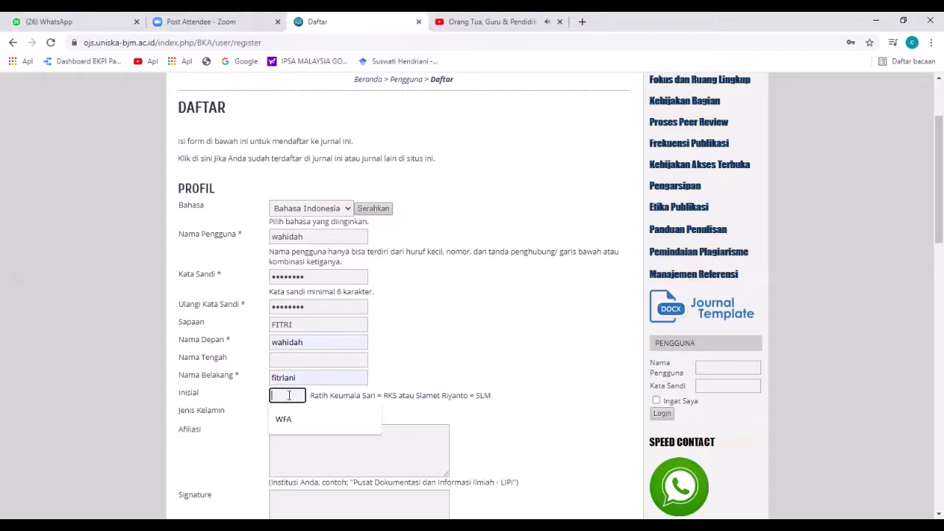
click(287, 419)
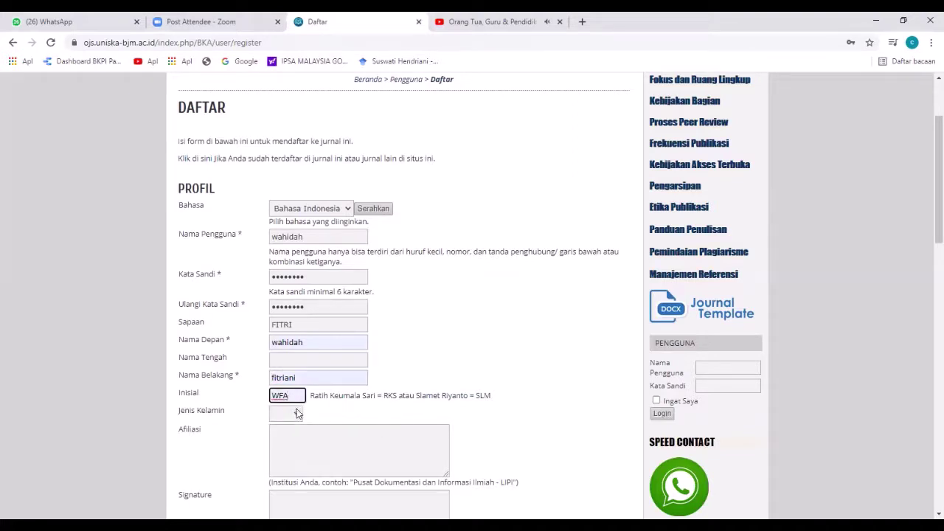
click(297, 410)
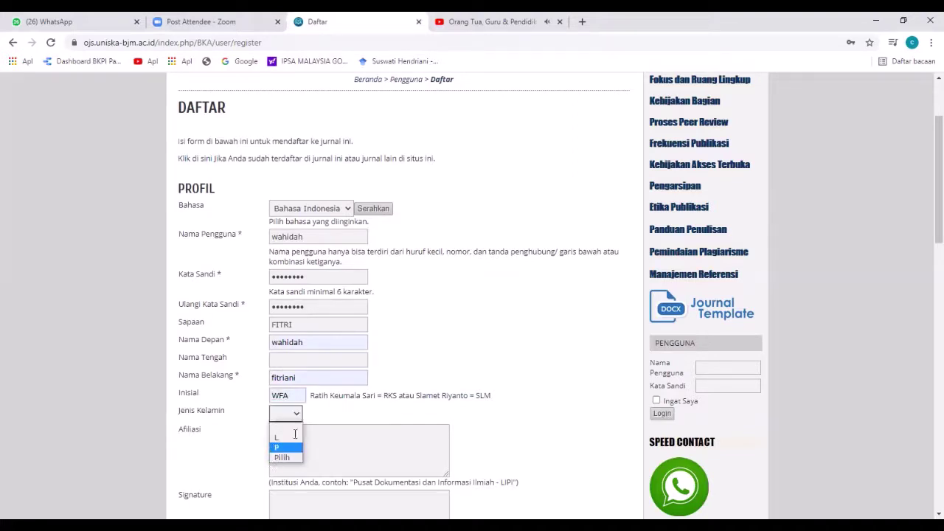
key(Tab)
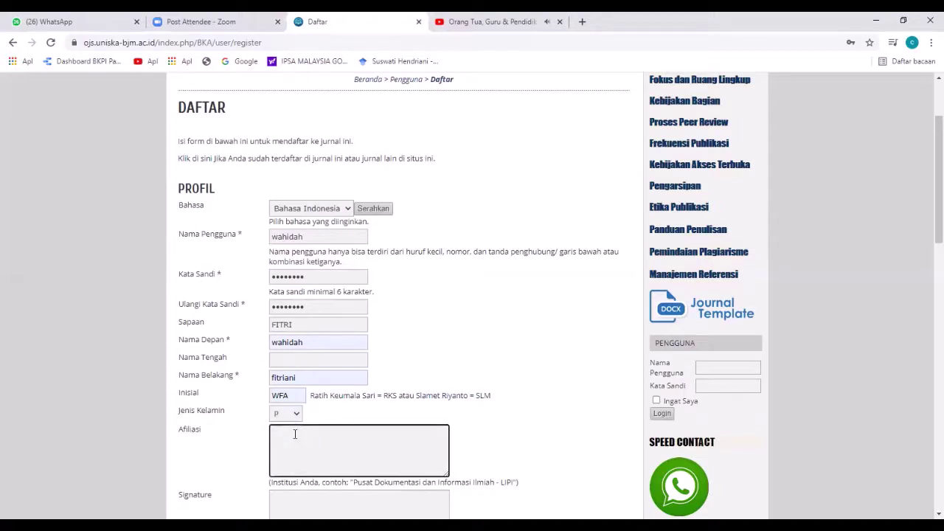
Enter the affiliation 'INSTITUT AGAMA ISLAM NEGERI BATUSANGKAR', correcting typos along the way
text(INSTITUT)
key(BackSpace)
key(BackSpace)
key(BackSpace)
key(BackSpace)
key(BackSpace)
key(BackSpace)
key(BackSpace)
key(BackSpace)
key(BackSpace)
text(INT)
key(BackSpace)
text(STITUT AGAMA IOSLA)
key(BackSpace)
key(BackSpace)
key(BackSpace)
key(BackSpace)
text(SLAM NEGERI BATUSANGAKR)
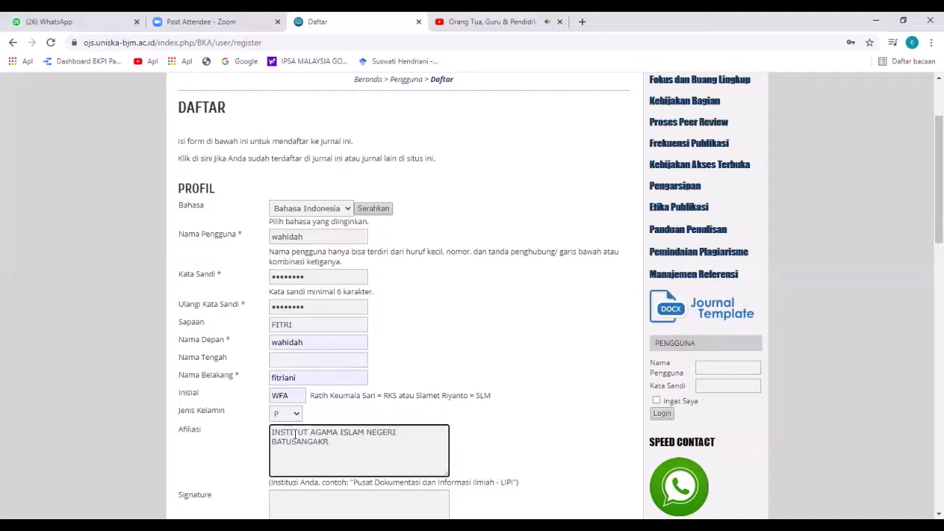
key(BackSpace)
key(BackSpace)
text(KAR)
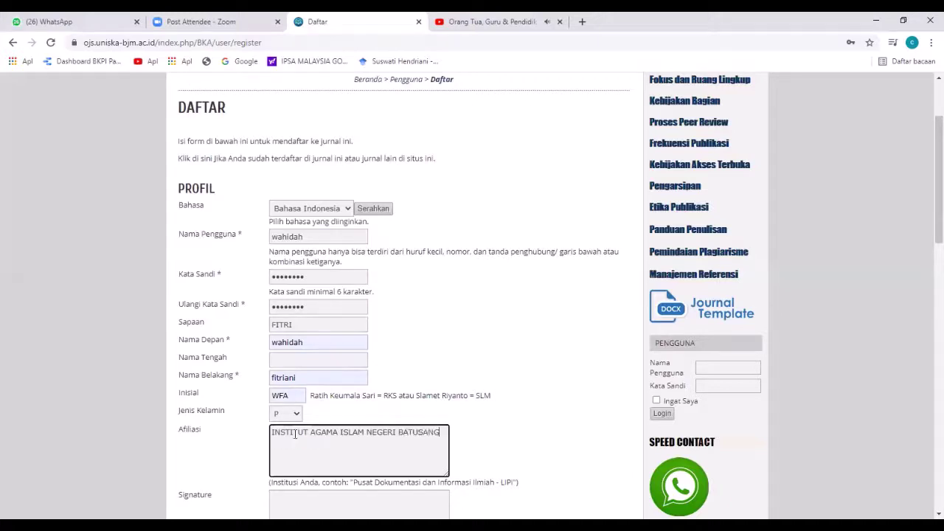
scroll(295, 434, down, 1)
scroll(295, 435, down, 1)
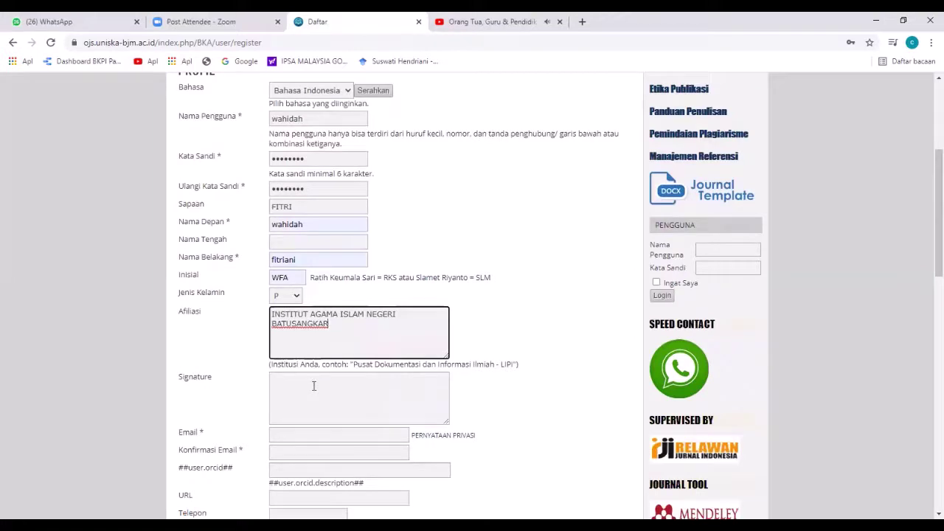
Fill both the Email and Konfirmasi Email fields with the same saved address
scroll(314, 386, down, 1)
click(315, 376)
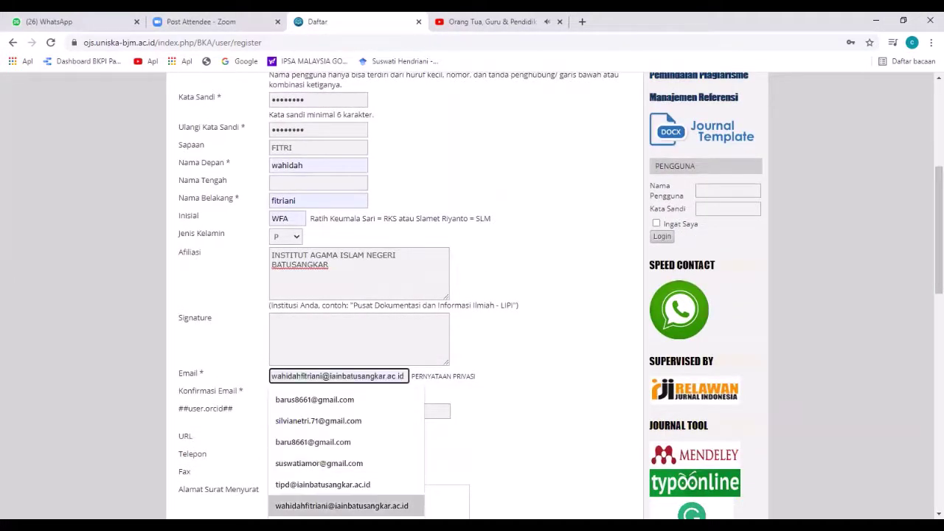
click(306, 506)
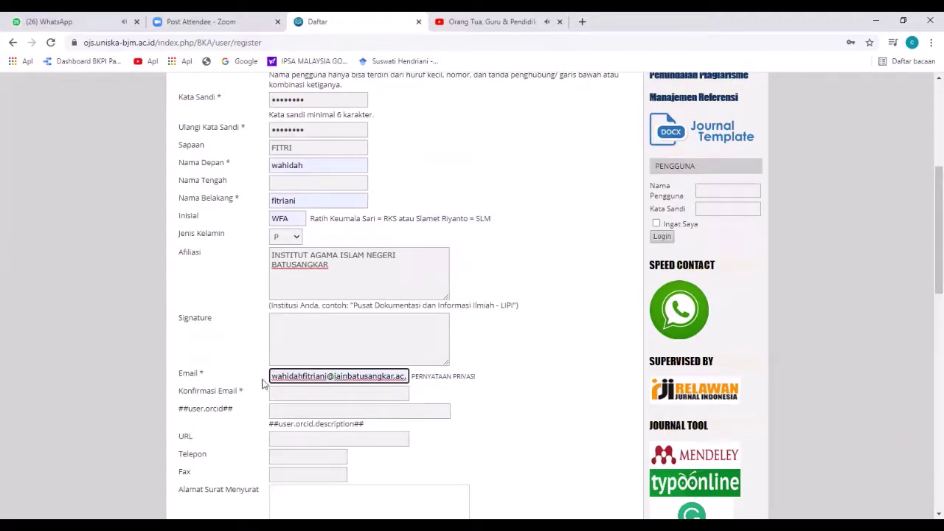
drag(270, 379, 418, 399)
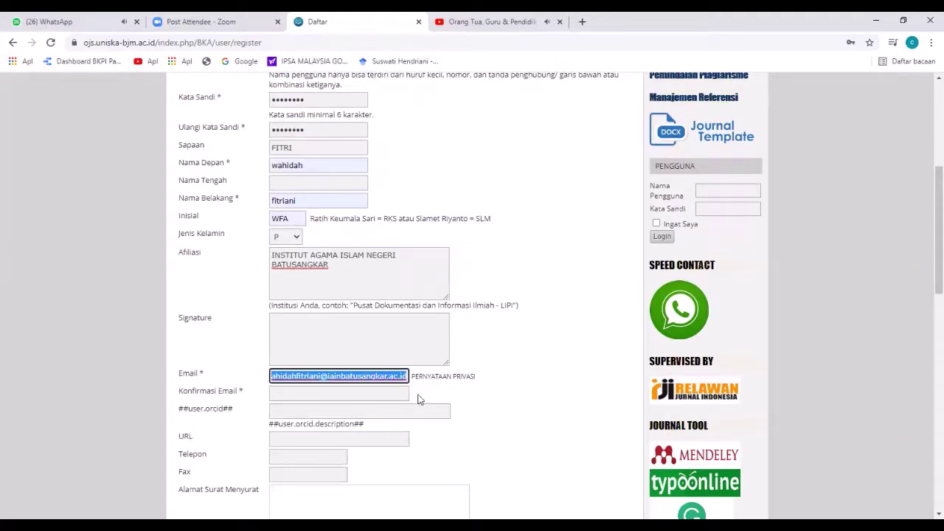
click(326, 394)
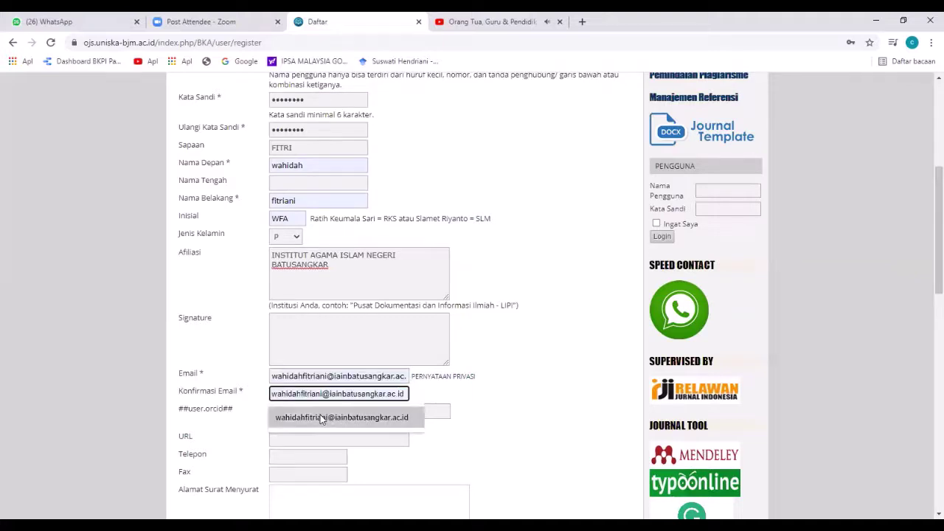
click(320, 418)
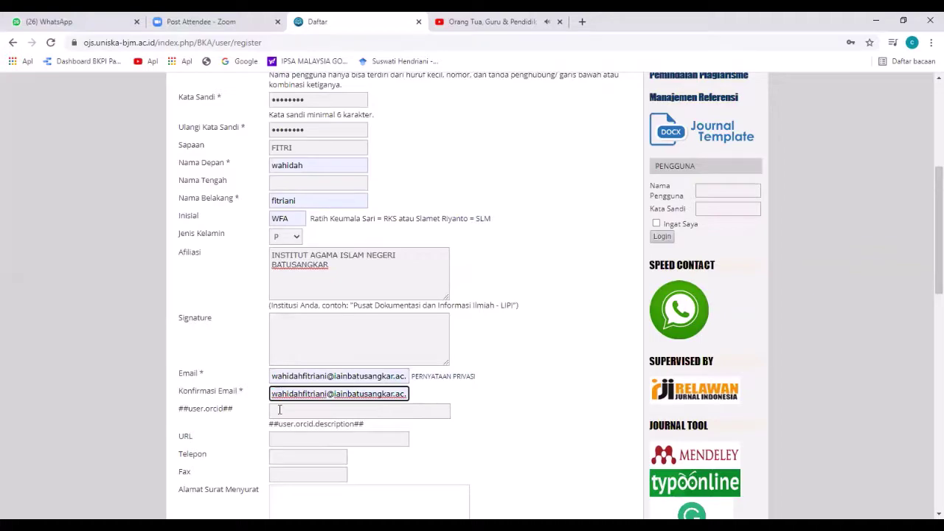
scroll(280, 408, down, 1)
scroll(297, 391, down, 1)
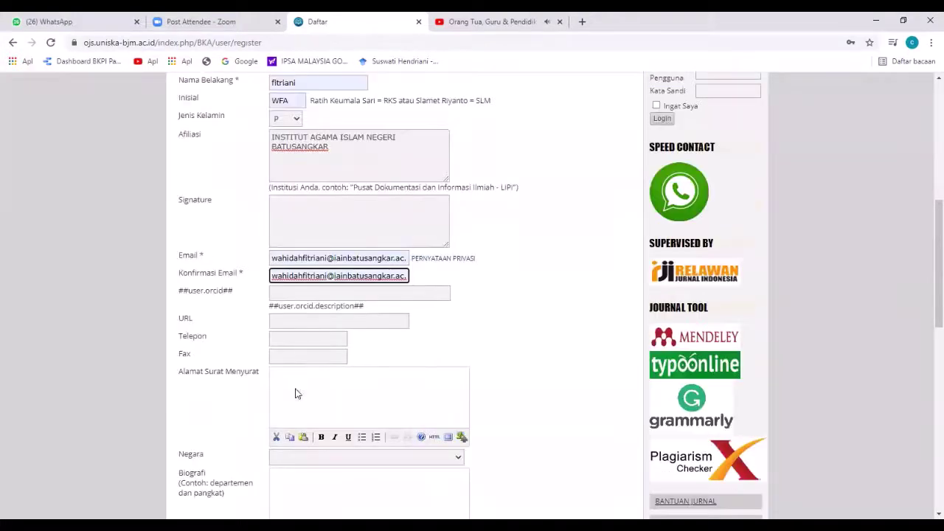
scroll(296, 388, down, 1)
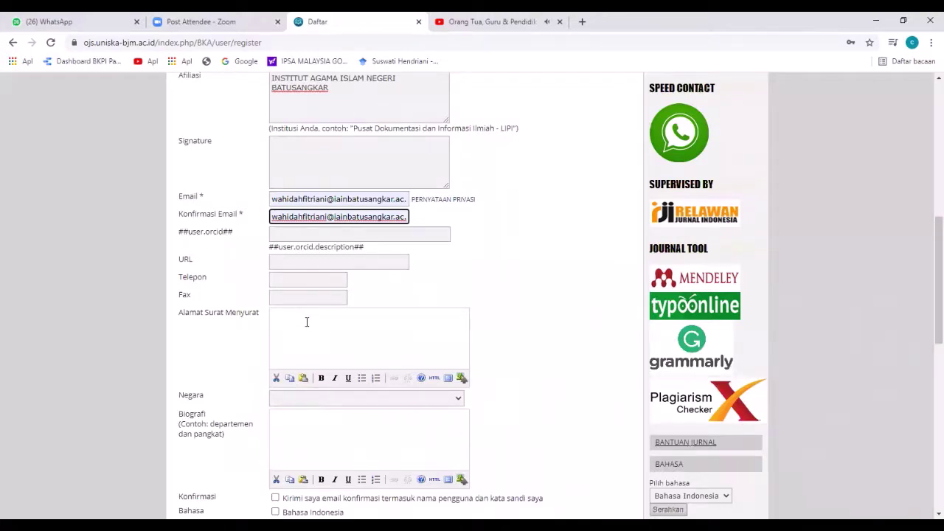
scroll(307, 322, down, 1)
scroll(306, 321, down, 1)
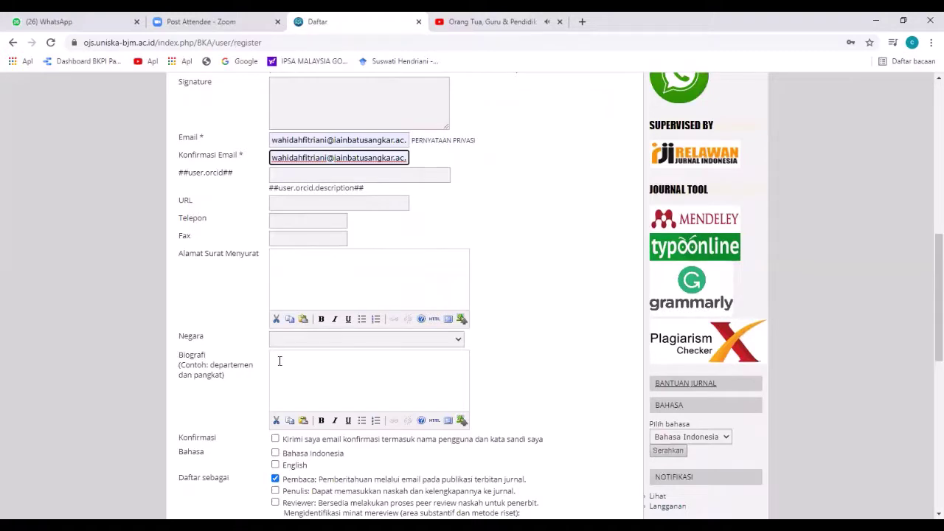
Choose Indonesia as the country in the Negara list
click(458, 340)
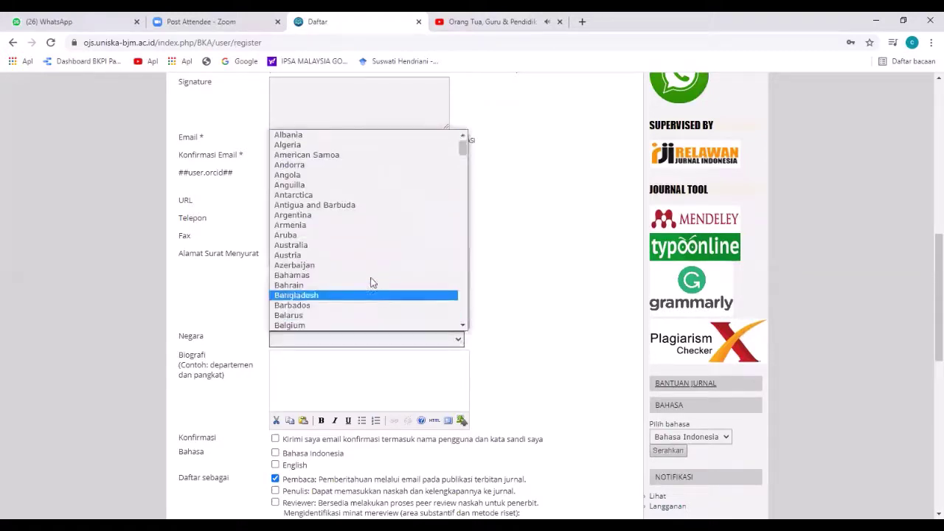
scroll(379, 240, down, 10)
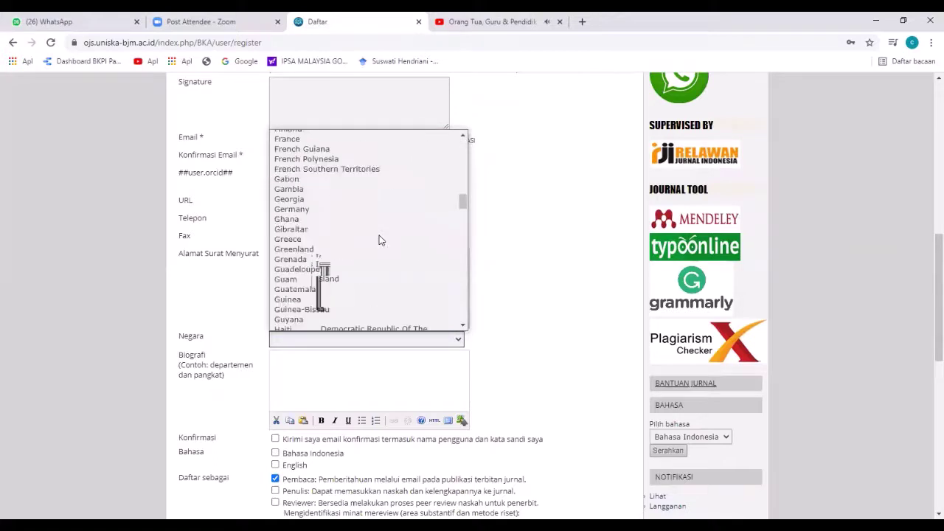
scroll(379, 240, down, 15)
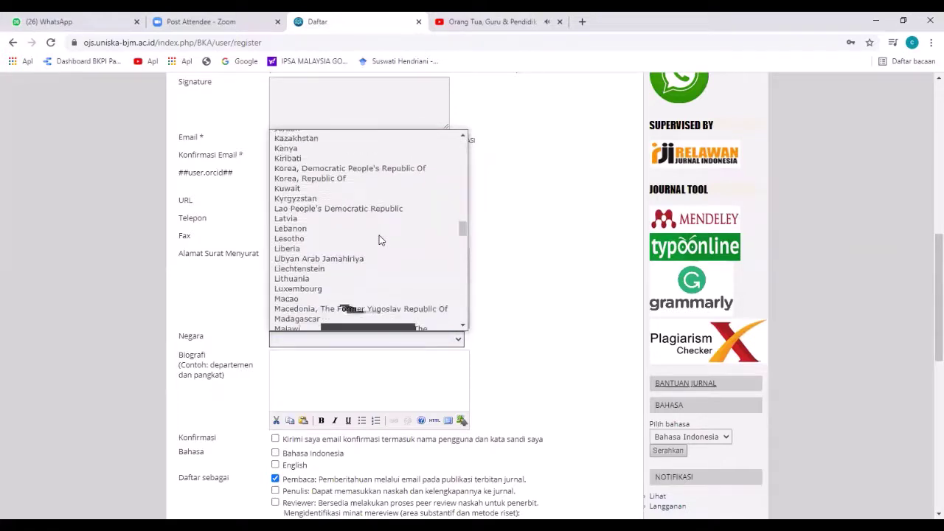
scroll(381, 239, up, 10)
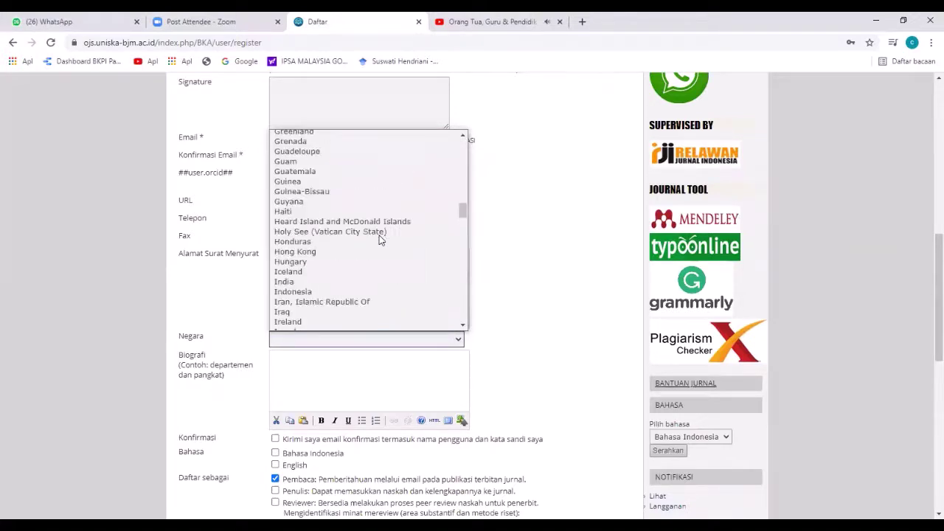
click(299, 292)
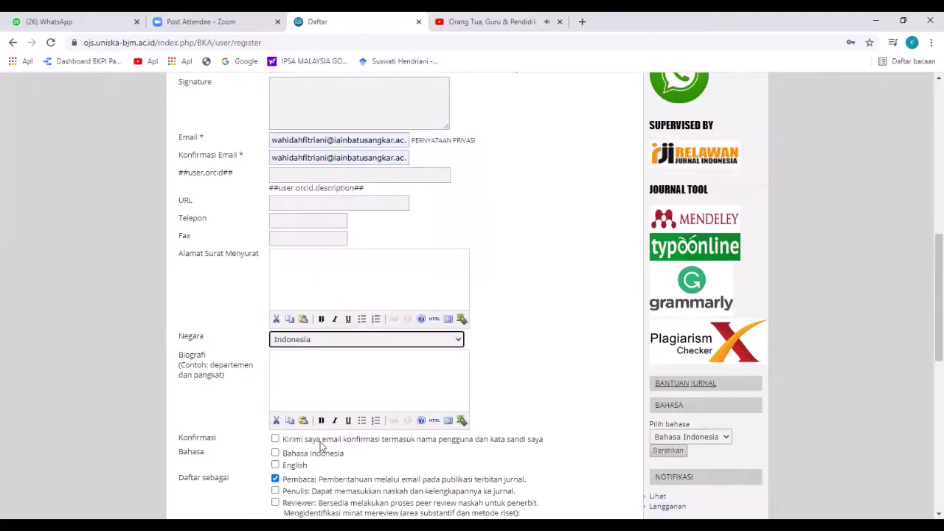
Tick Bahasa Indonesia as language and the Penulis author role, then submit the form
click(275, 456)
scroll(374, 476, down, 1)
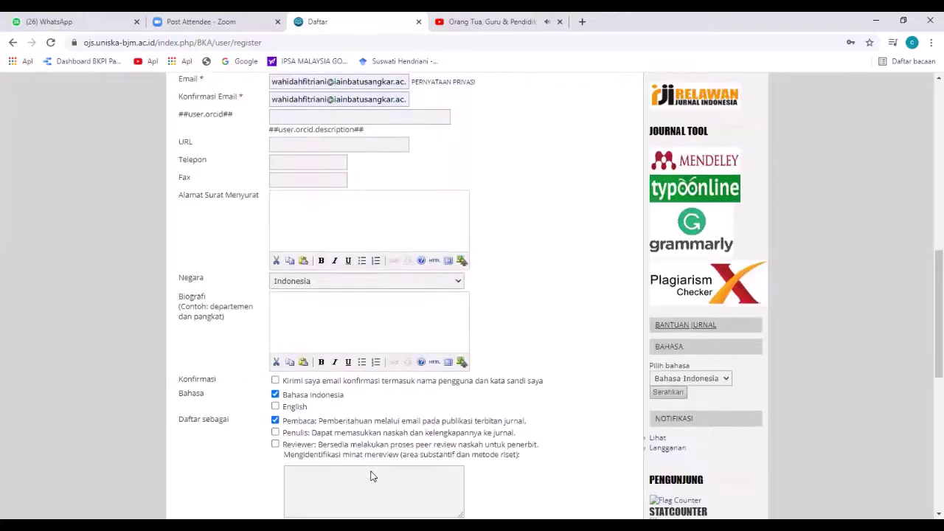
click(275, 434)
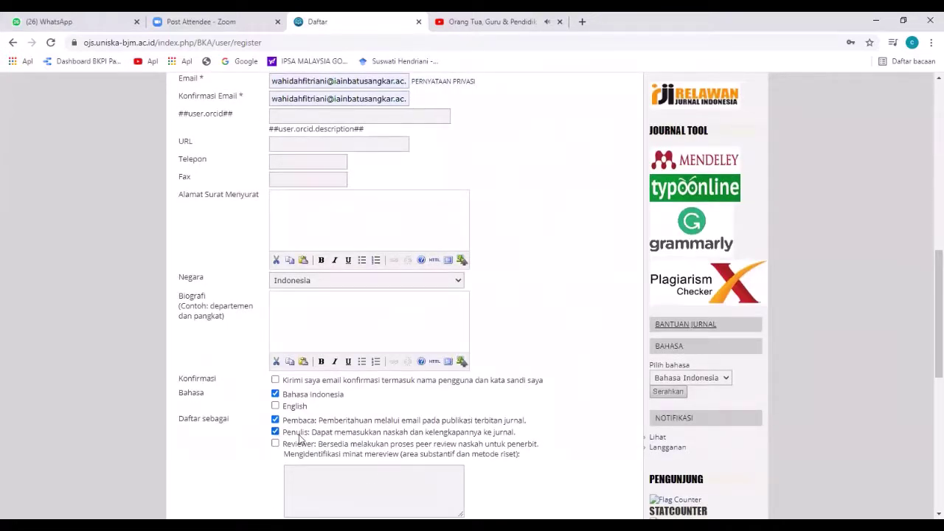
scroll(338, 442, down, 3)
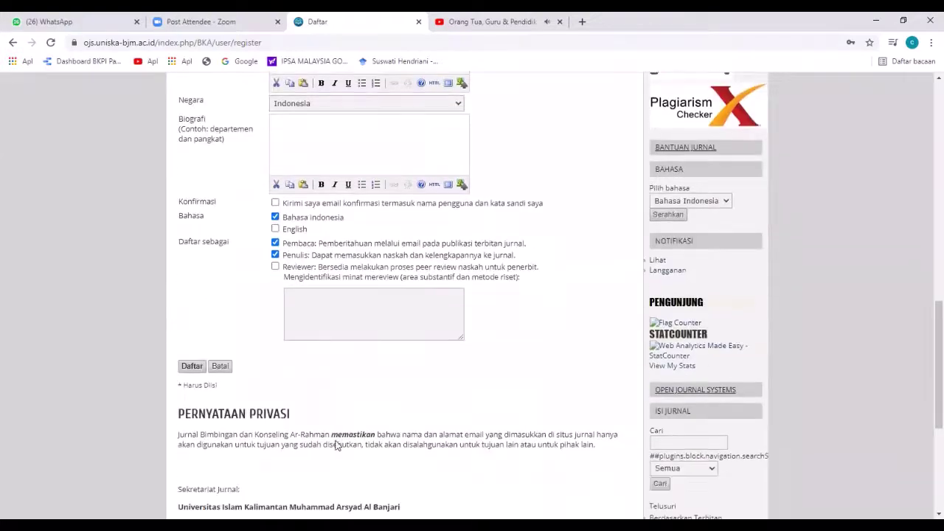
click(190, 367)
scroll(190, 369, down, 3)
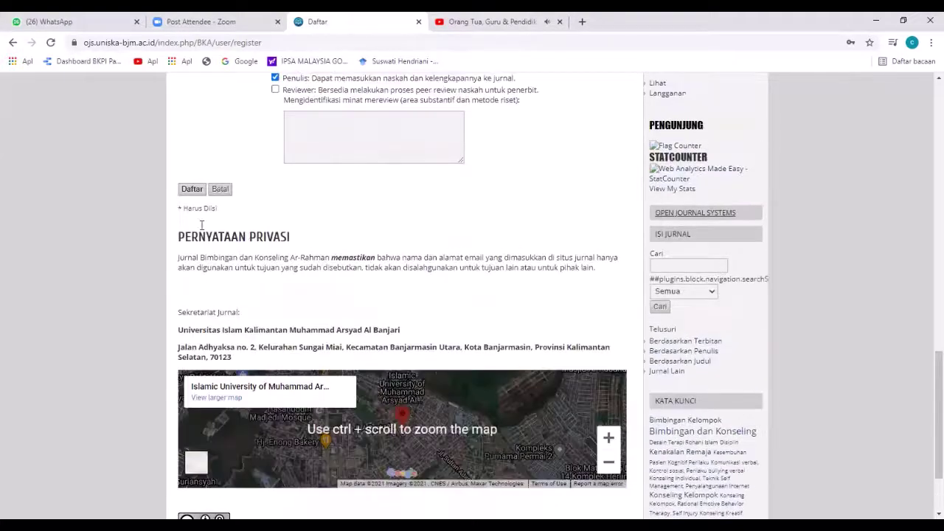
Submit the registration with Daftar and save the login password in Chrome
click(192, 190)
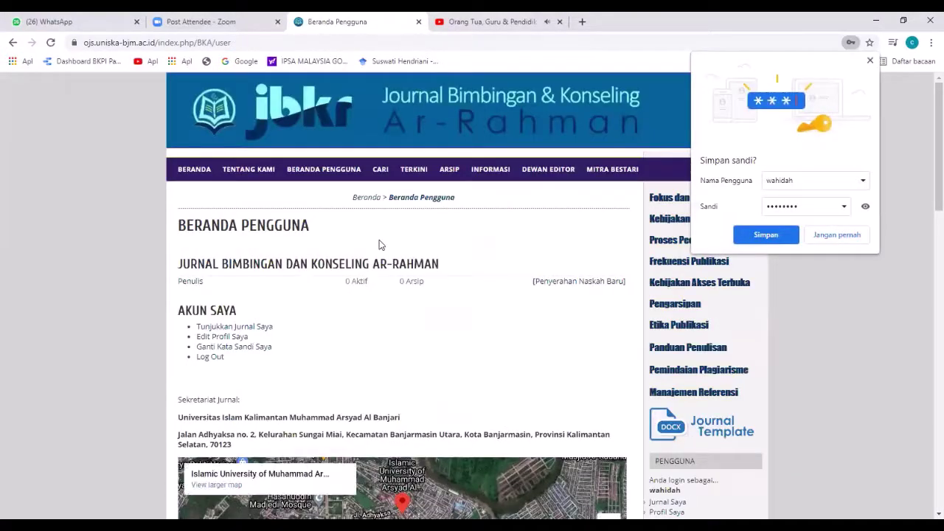
click(765, 236)
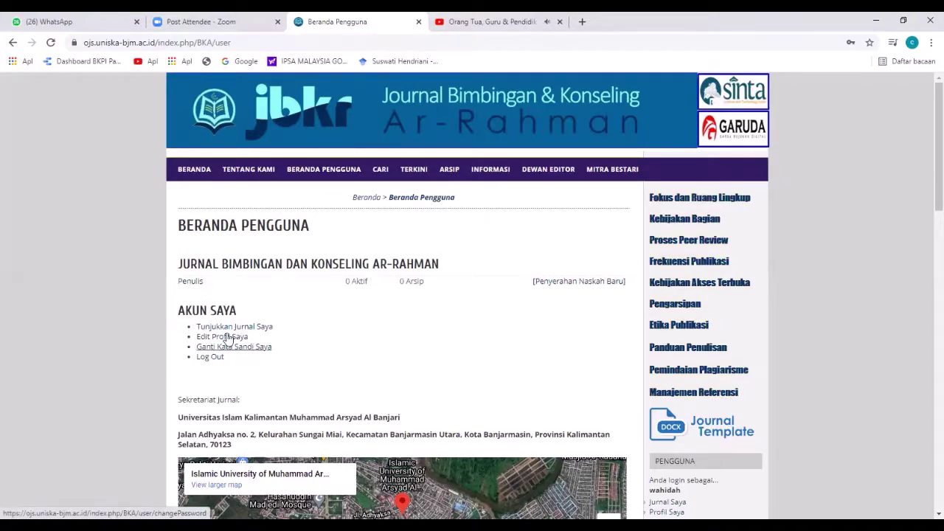
Open the Panduan Penulisan link in the user home page's right sidebar
scroll(227, 339, down, 3)
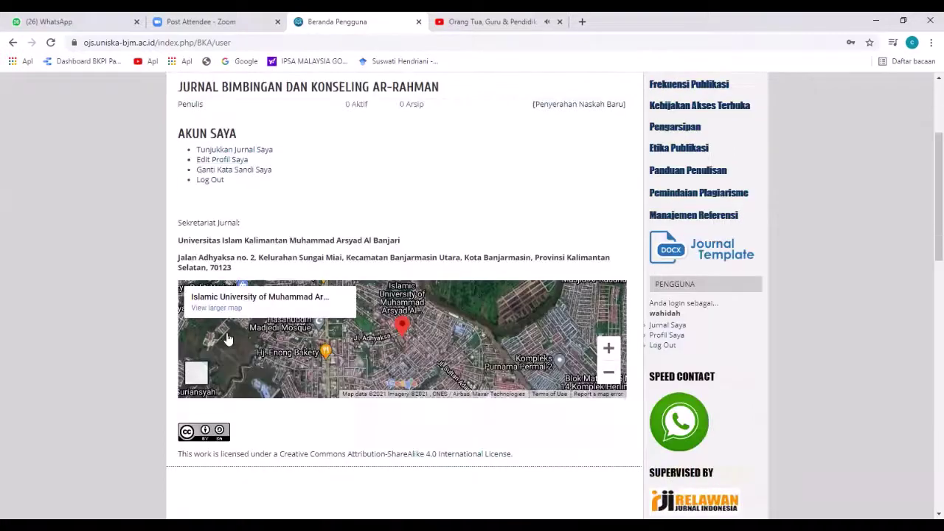
scroll(228, 339, up, 3)
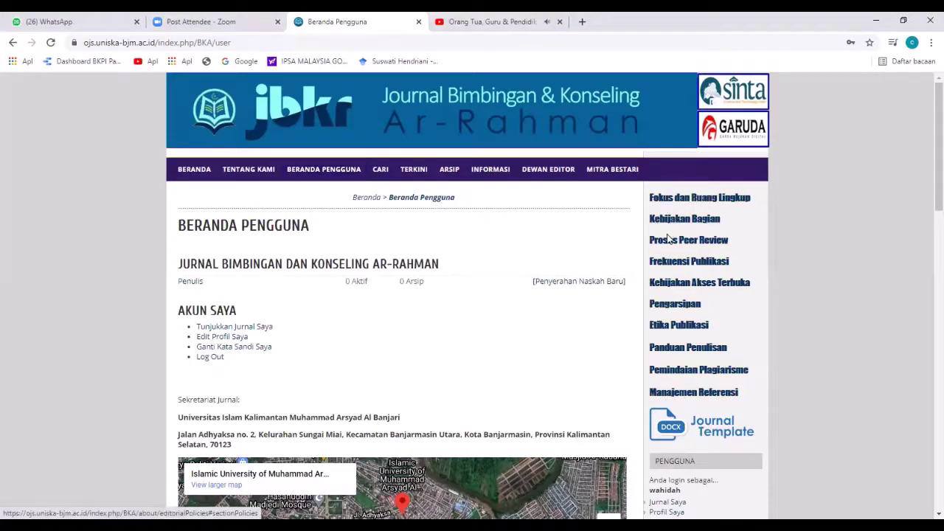
scroll(672, 272, down, 1)
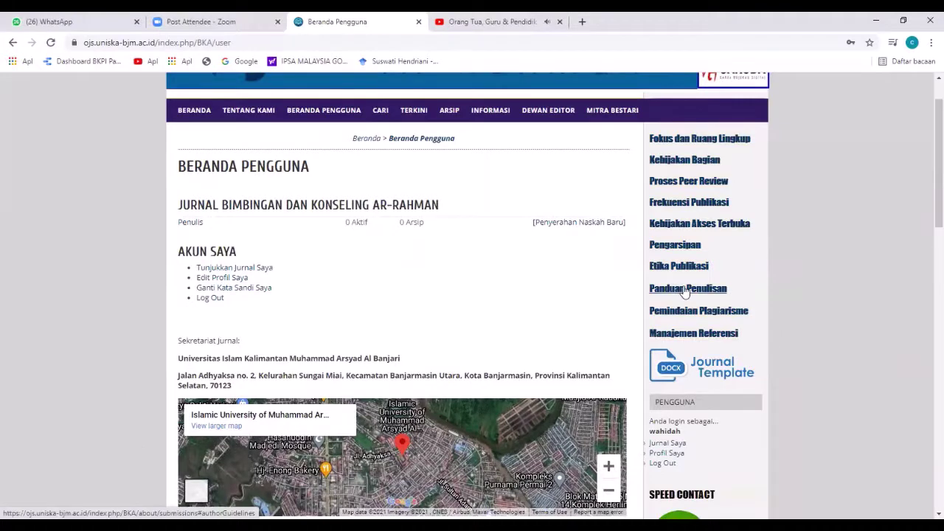
scroll(685, 291, down, 1)
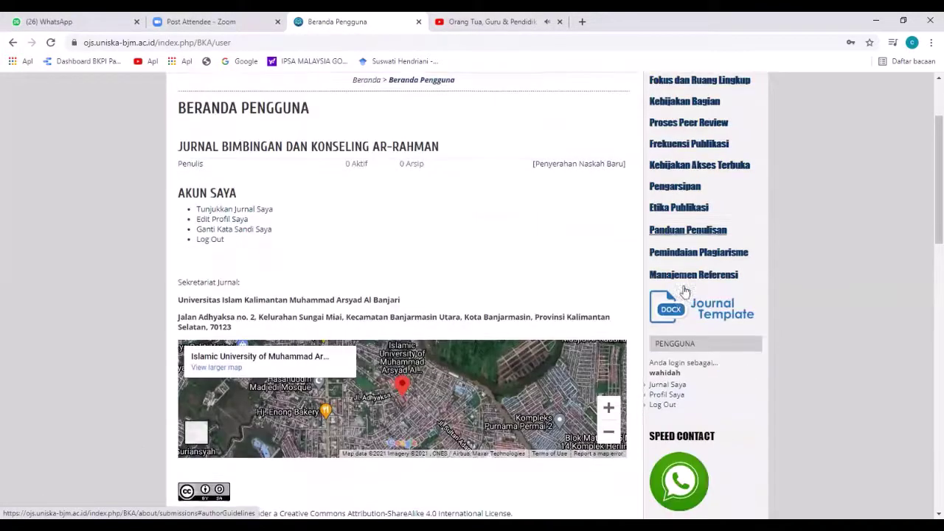
click(689, 230)
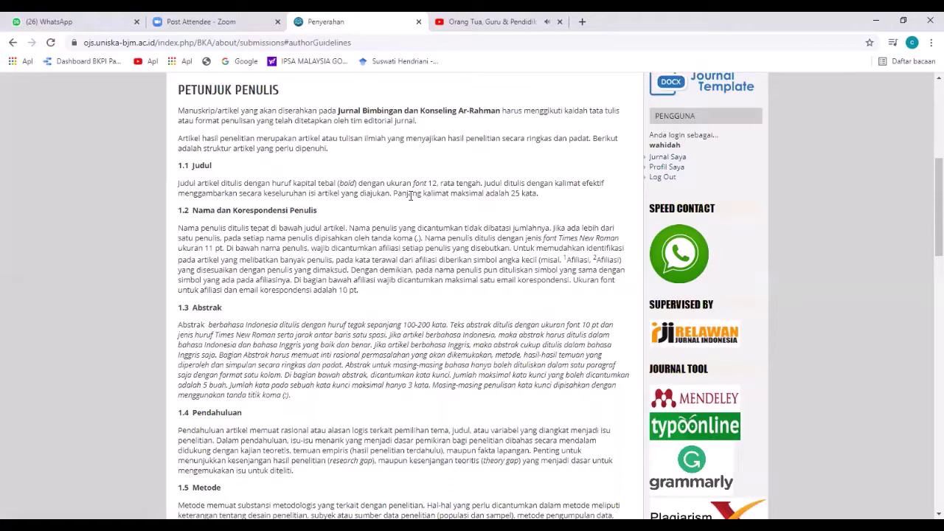
Read through the Petunjuk Penulis page down to the Biaya Penulis author fees
scroll(411, 195, down, 2)
scroll(411, 195, down, 2)
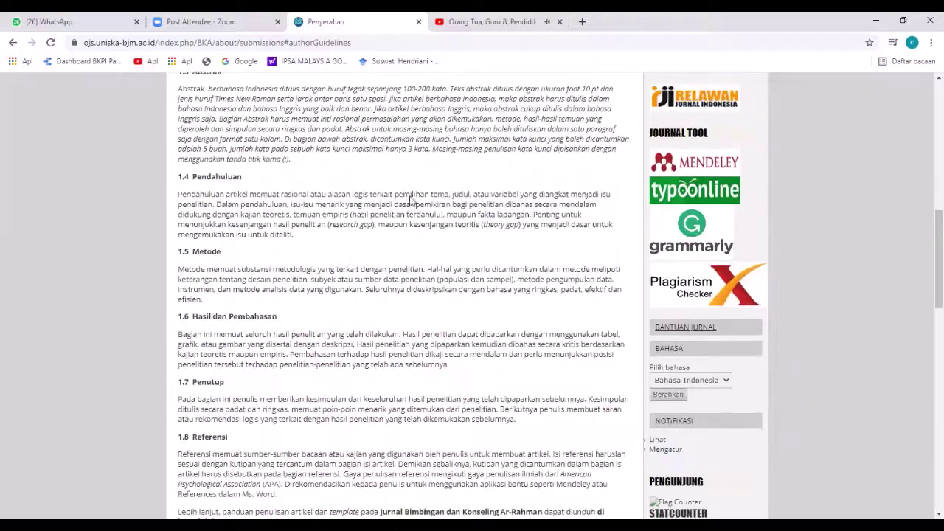
scroll(411, 196, down, 1)
scroll(411, 199, down, 1)
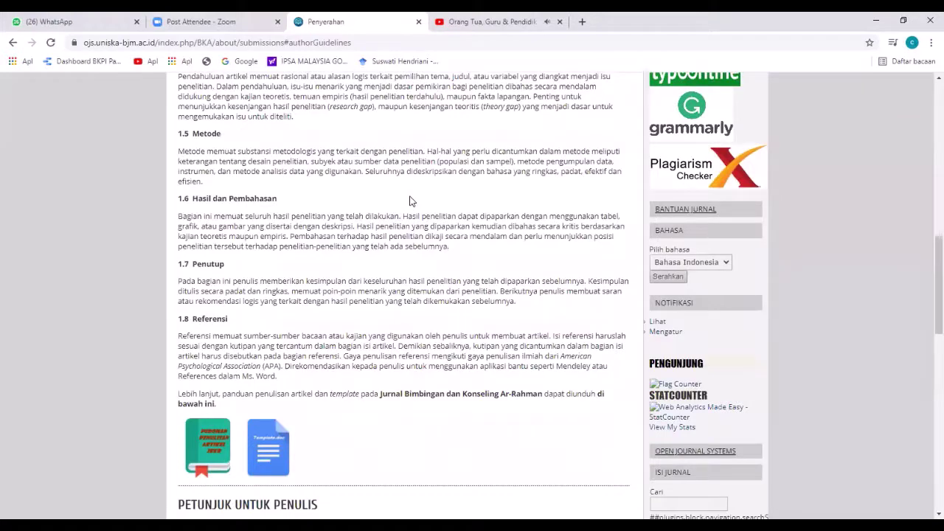
scroll(411, 201, down, 3)
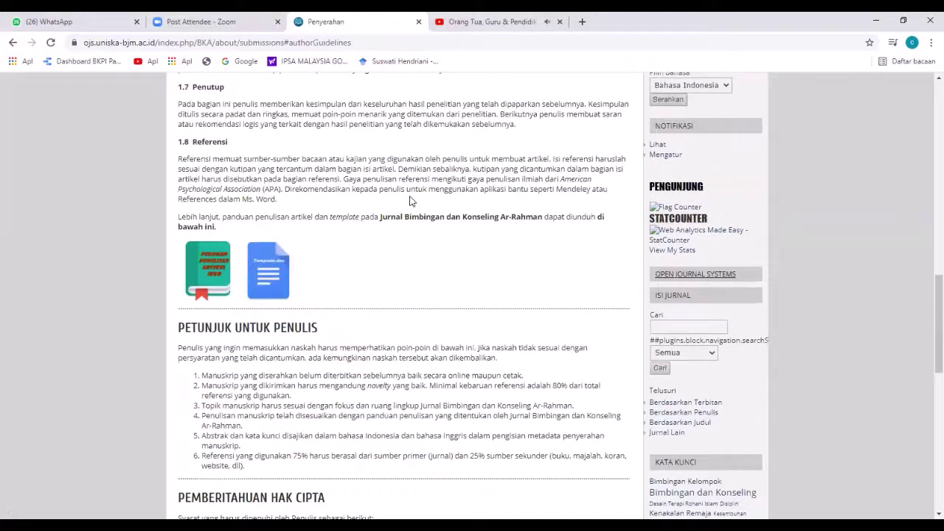
scroll(410, 201, down, 1)
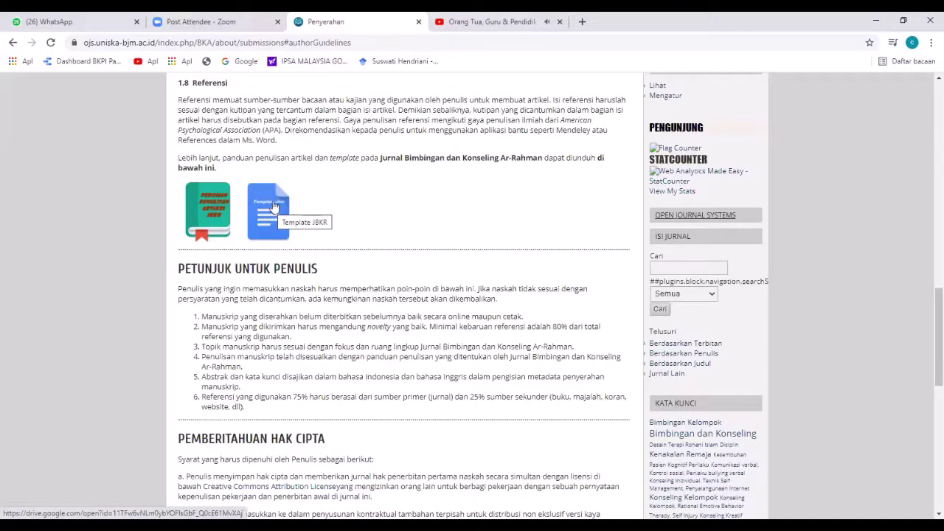
scroll(273, 206, down, 1)
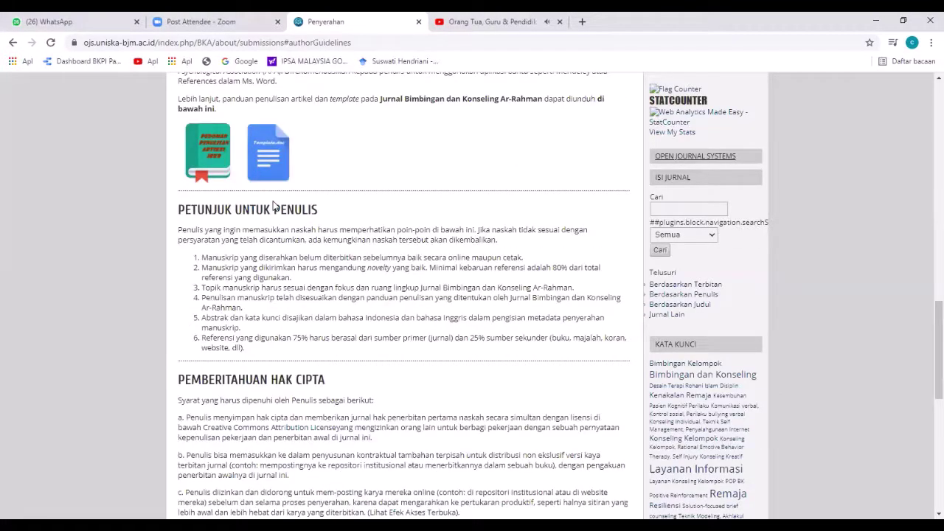
scroll(272, 205, down, 4)
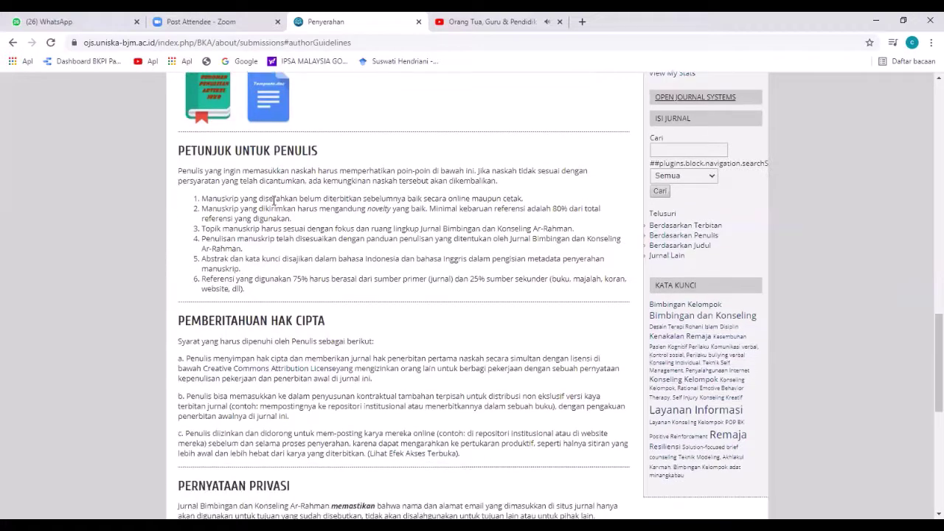
scroll(274, 200, down, 1)
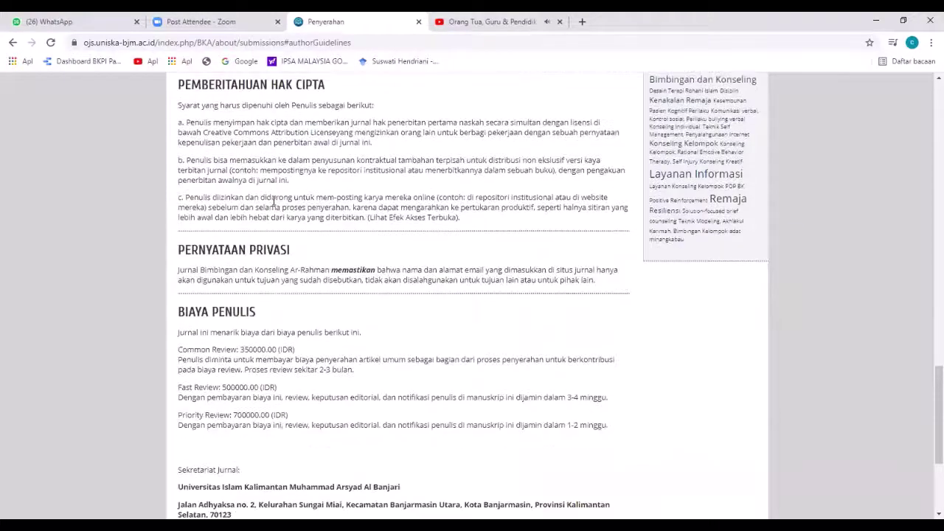
scroll(273, 203, down, 2)
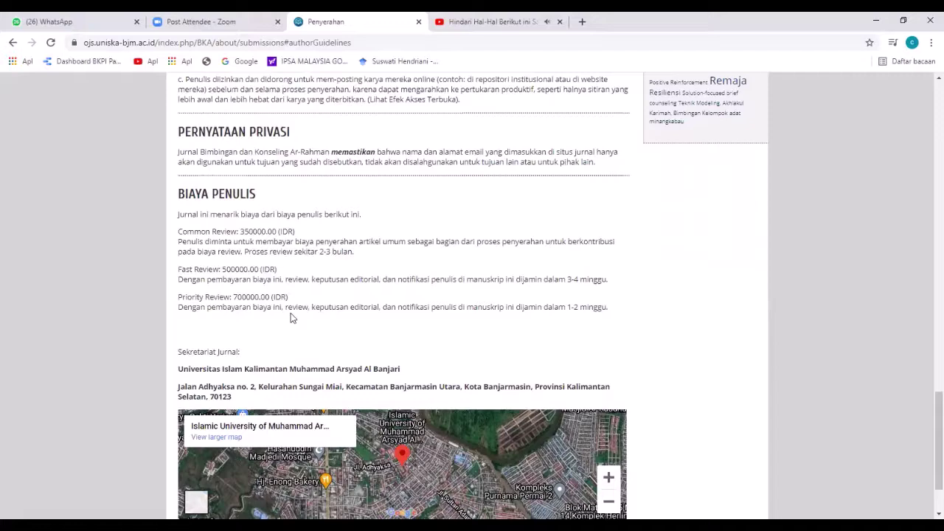
scroll(291, 318, down, 1)
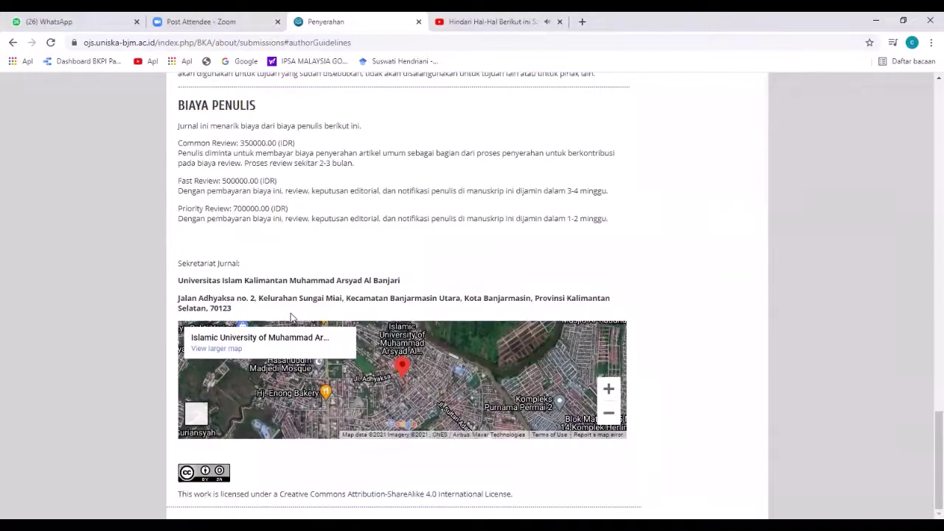
Return to the top of the page and open the INFORMASI announcements page
scroll(291, 318, up, 8)
scroll(291, 318, up, 4)
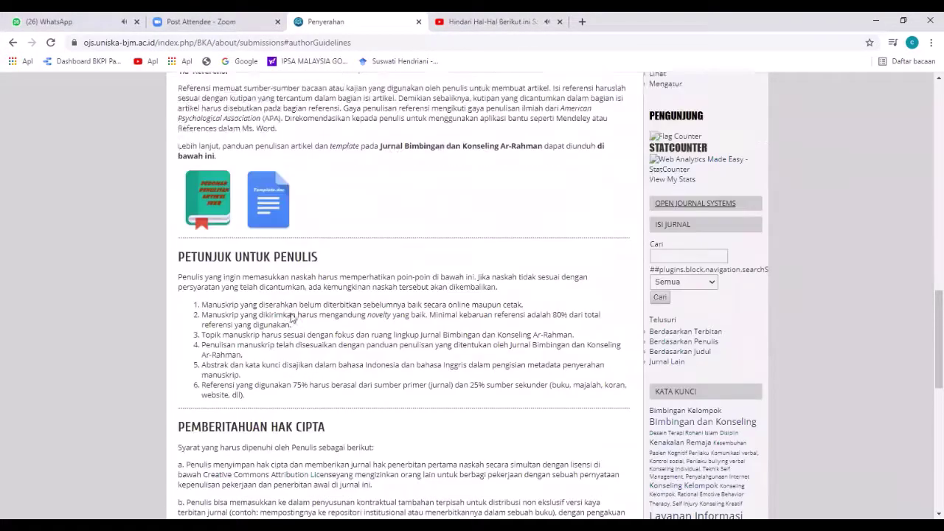
scroll(291, 315, up, 4)
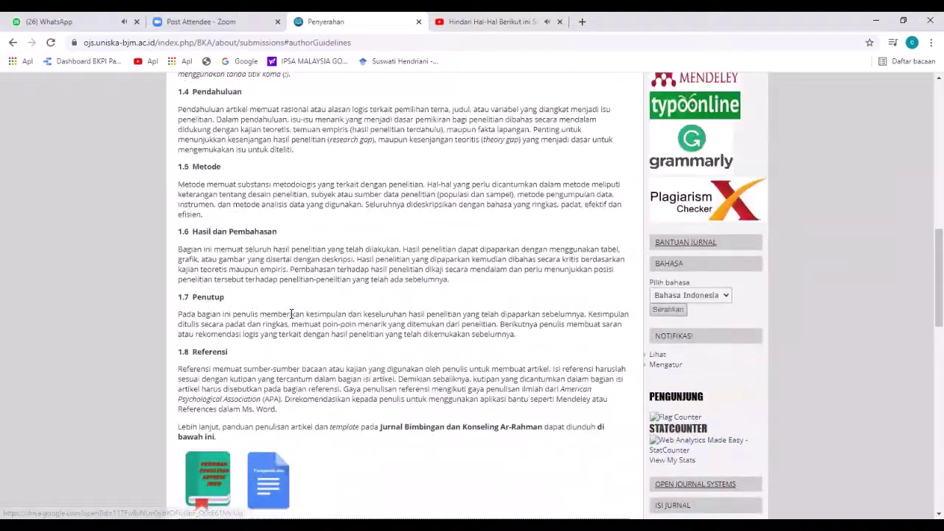
scroll(291, 314, up, 8)
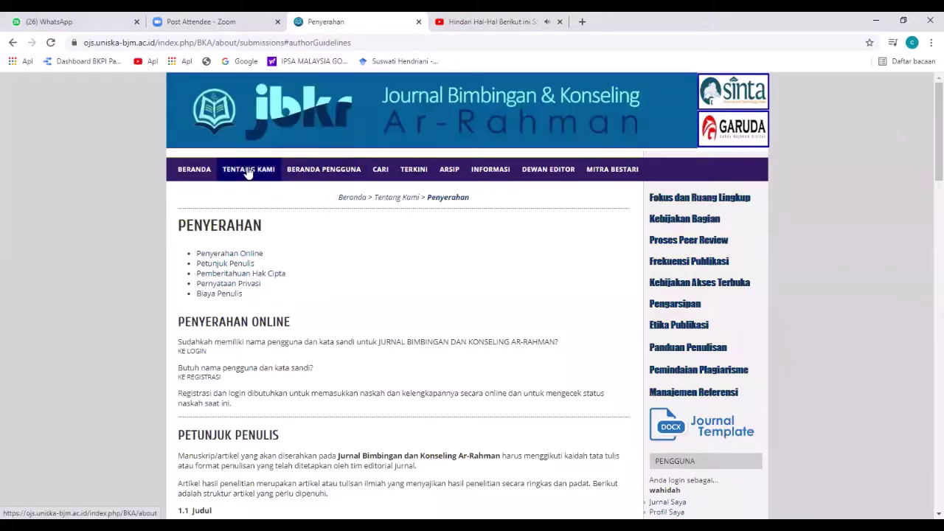
click(486, 176)
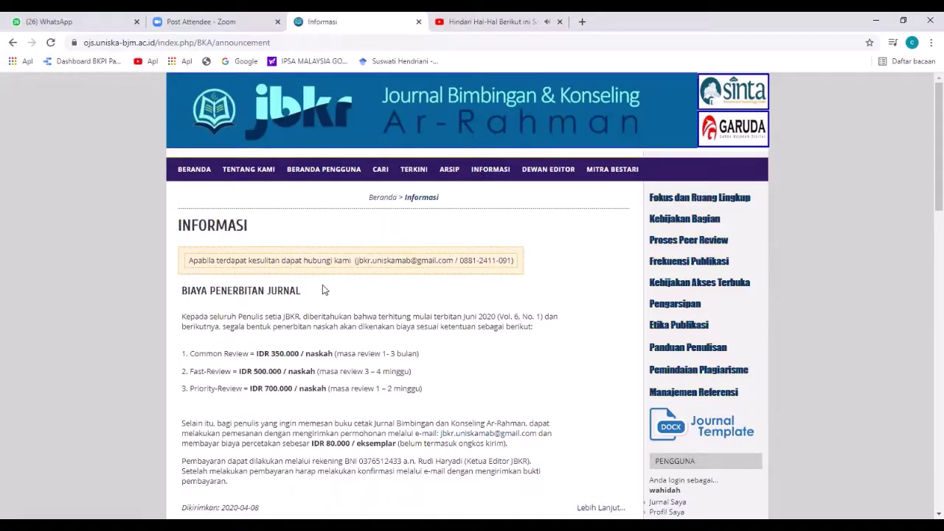
Browse the Informasi page, then look over the journal's search page
scroll(357, 364, down, 3)
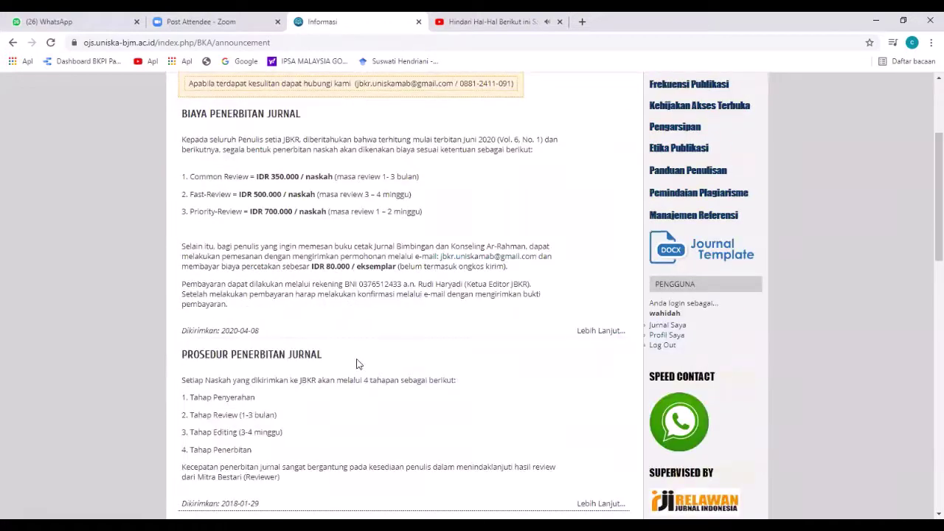
scroll(356, 364, down, 2)
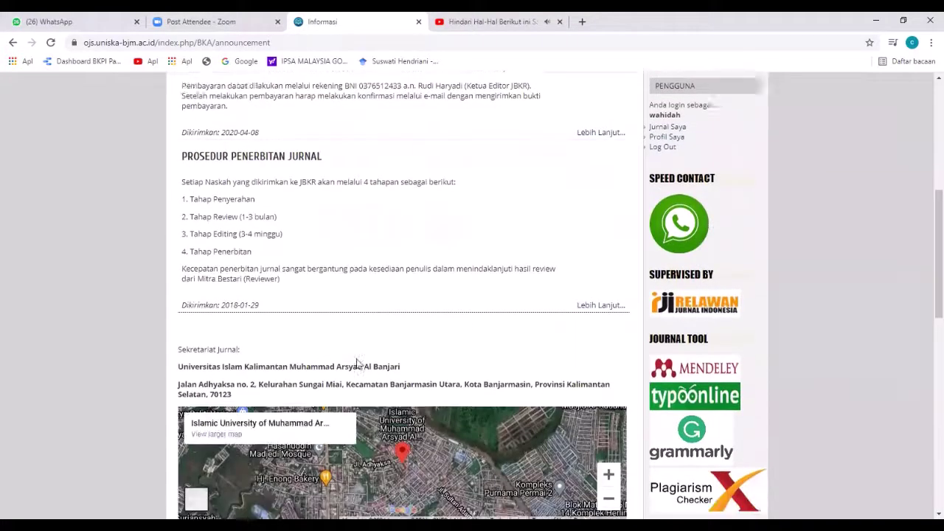
scroll(357, 364, up, 3)
scroll(357, 363, up, 2)
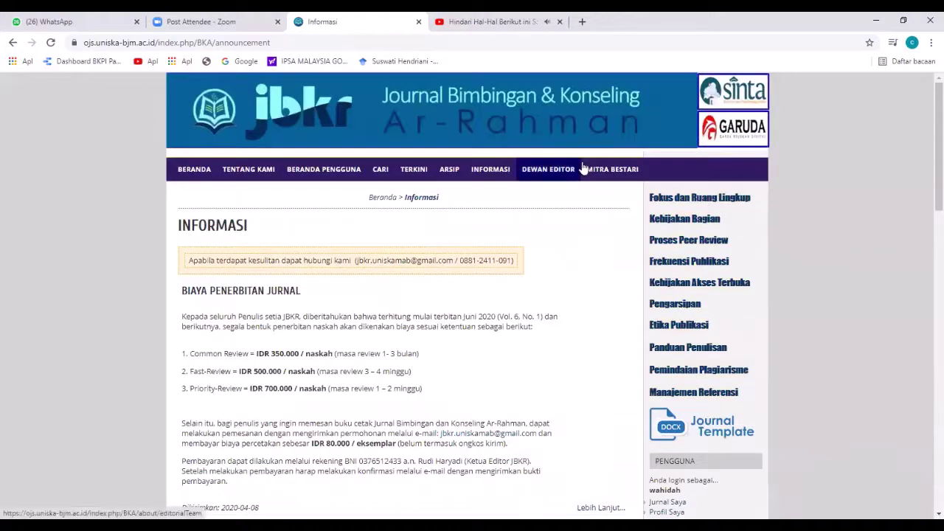
click(380, 171)
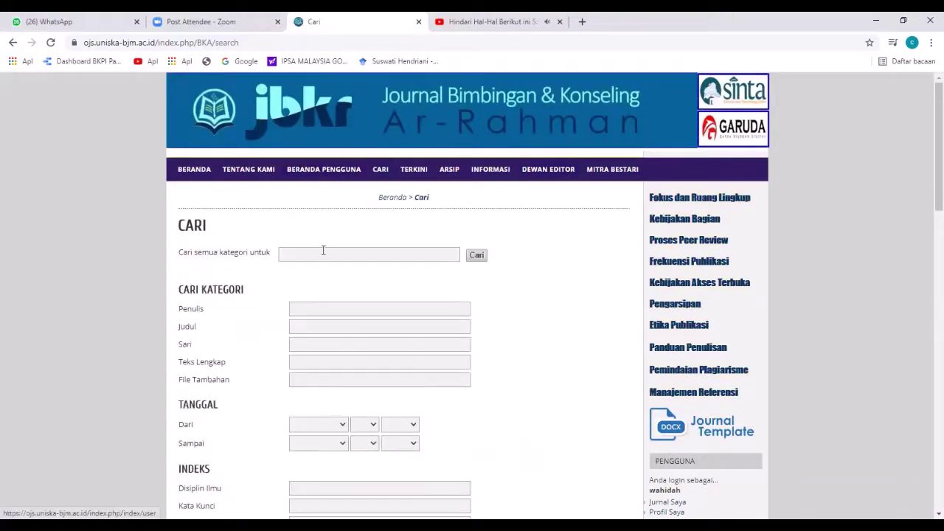
scroll(322, 263, down, 2)
scroll(323, 265, down, 4)
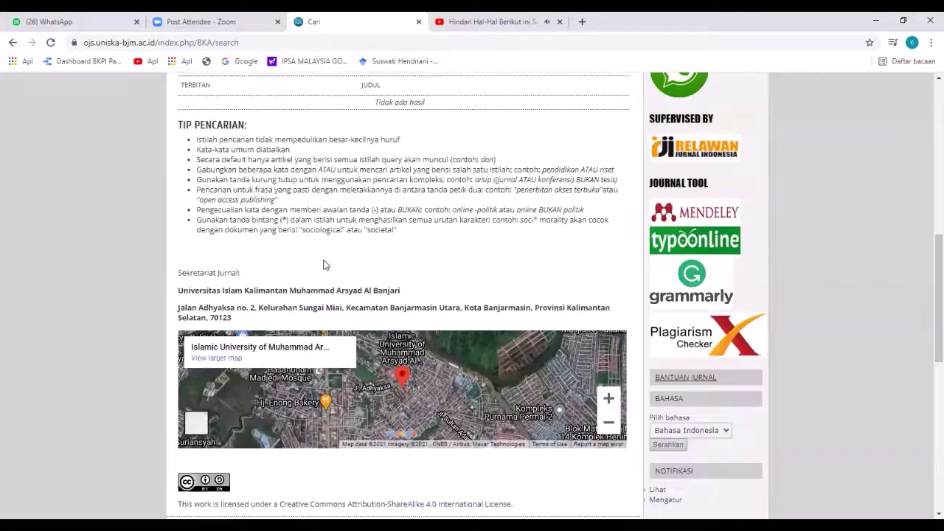
scroll(322, 265, up, 7)
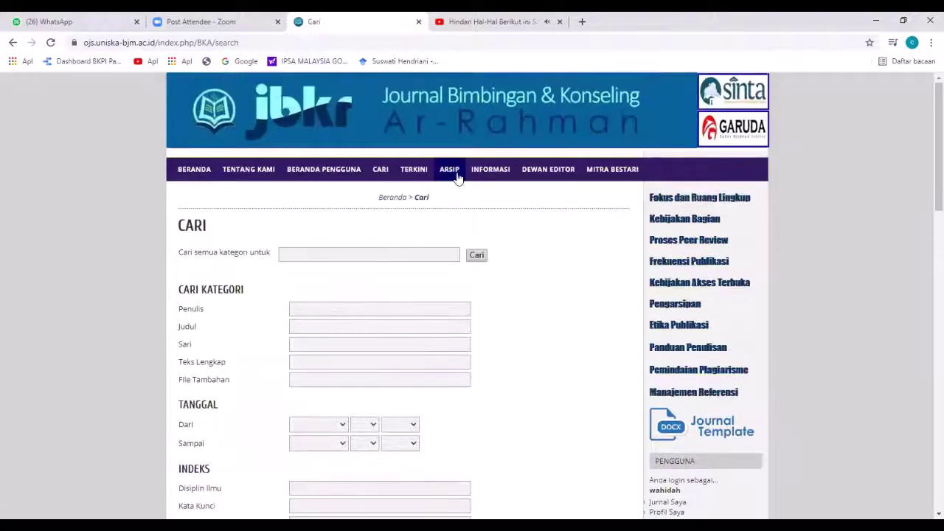
Open ARSIP and browse the journal's past issues
click(450, 171)
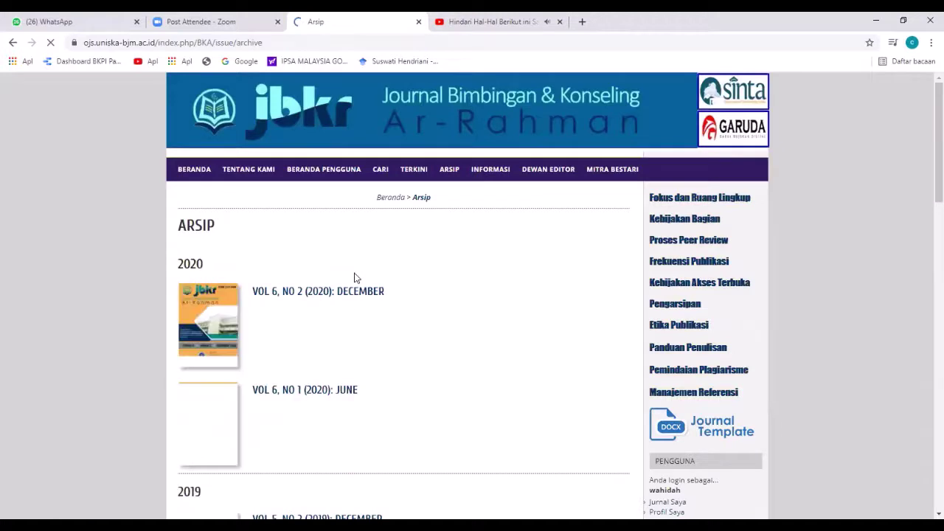
scroll(359, 355, down, 2)
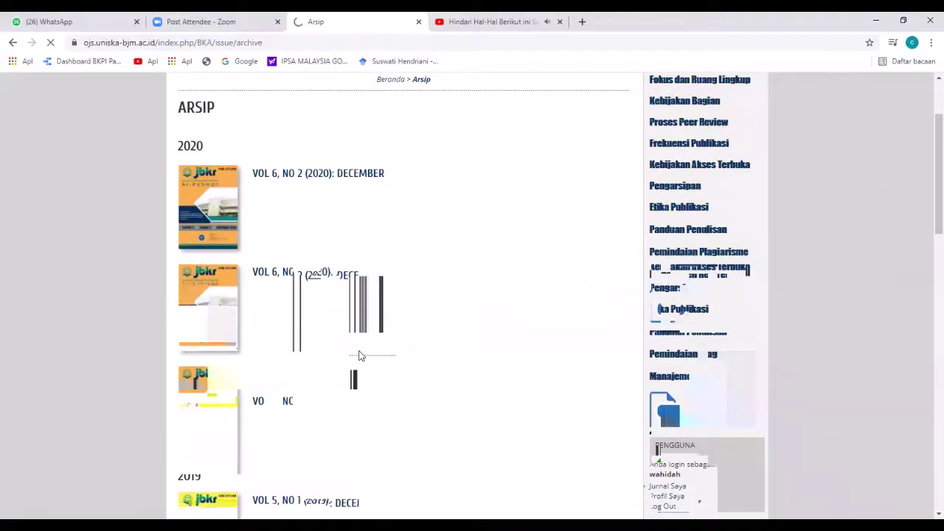
scroll(360, 355, down, 2)
scroll(359, 355, down, 4)
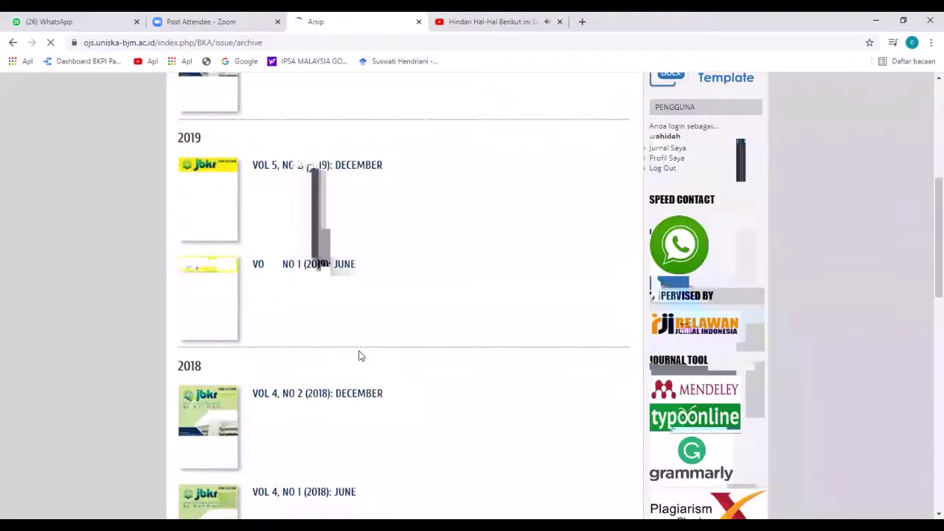
scroll(359, 355, down, 7)
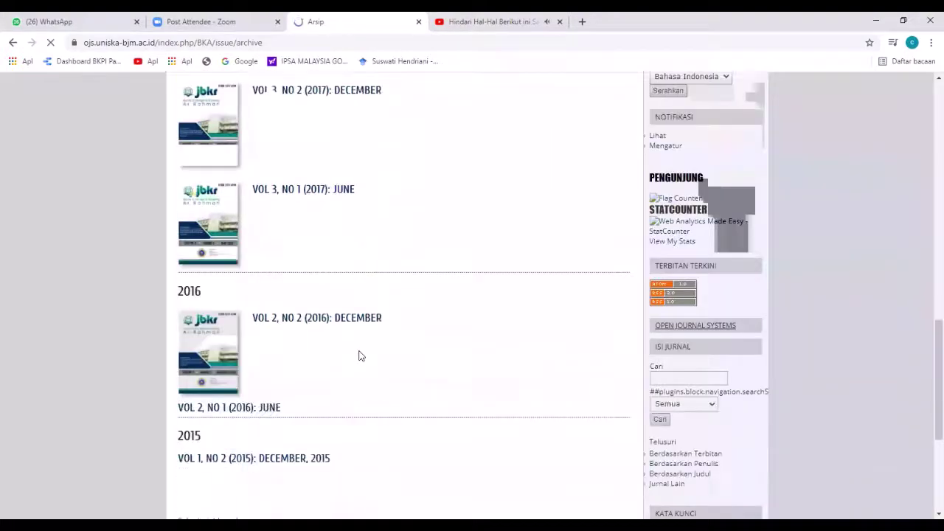
scroll(359, 355, down, 4)
scroll(542, 327, up, 9)
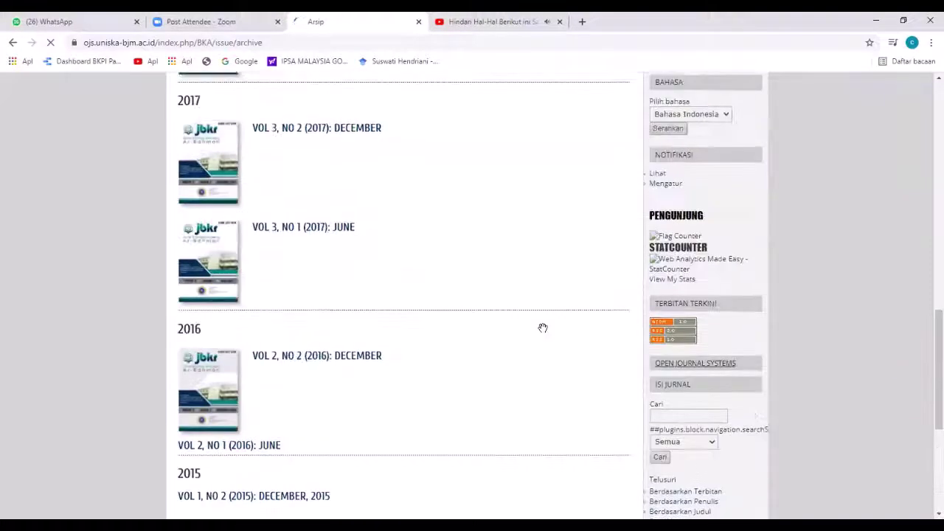
scroll(542, 327, up, 7)
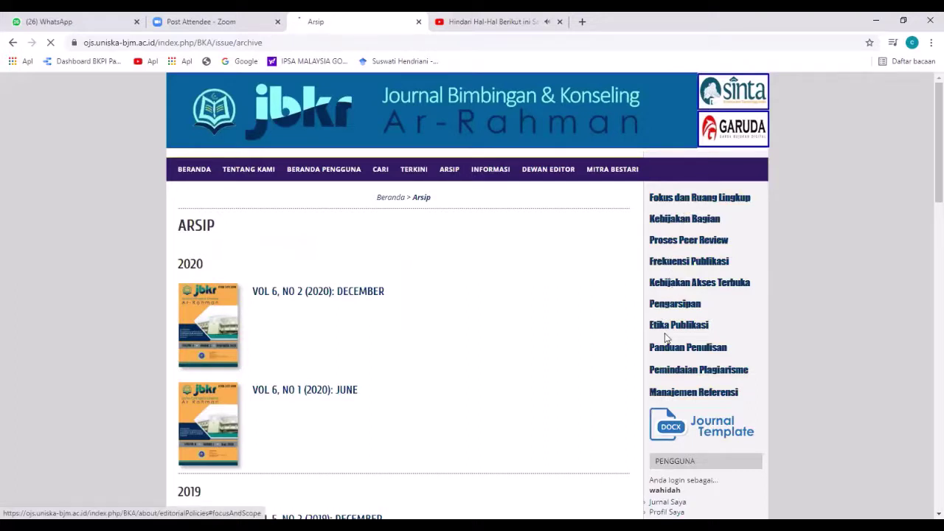
Go to Jurnal Saya in the Pengguna sidebar block to reach the user home page
scroll(714, 379, down, 1)
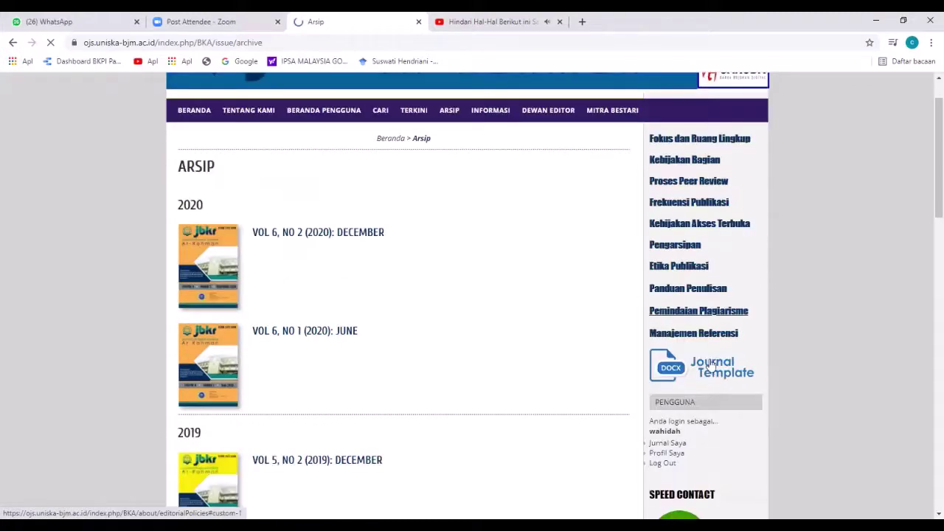
scroll(708, 365, down, 1)
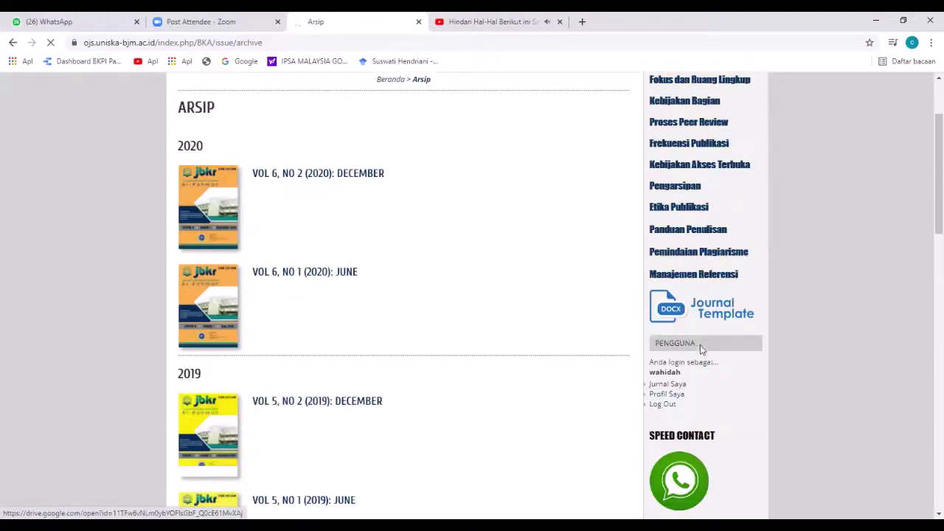
click(672, 384)
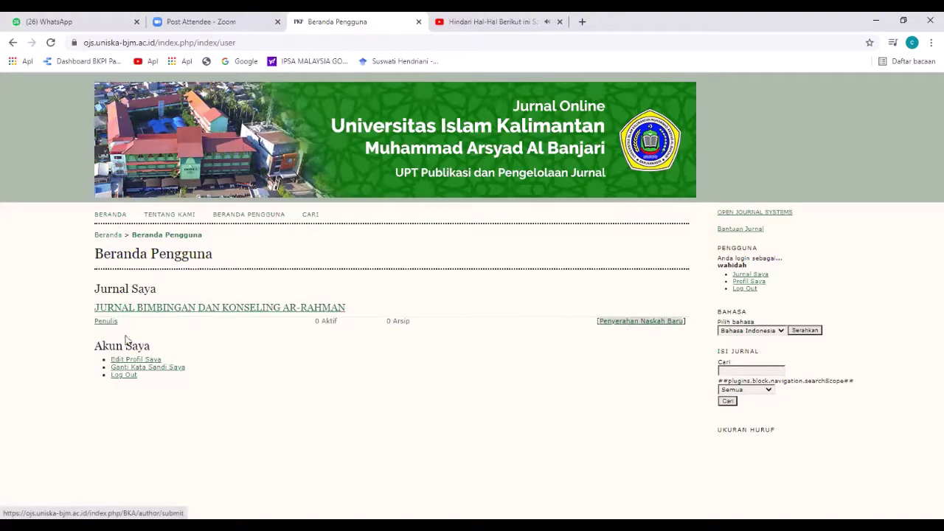
Start a Penyerahan Naskah Baru and pick Research Paper as the section in Langkah 1
click(647, 329)
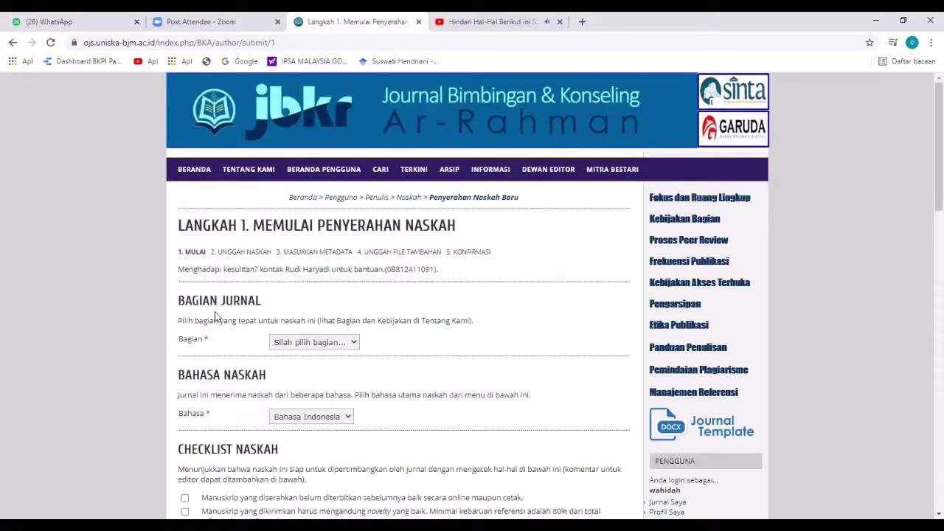
click(353, 344)
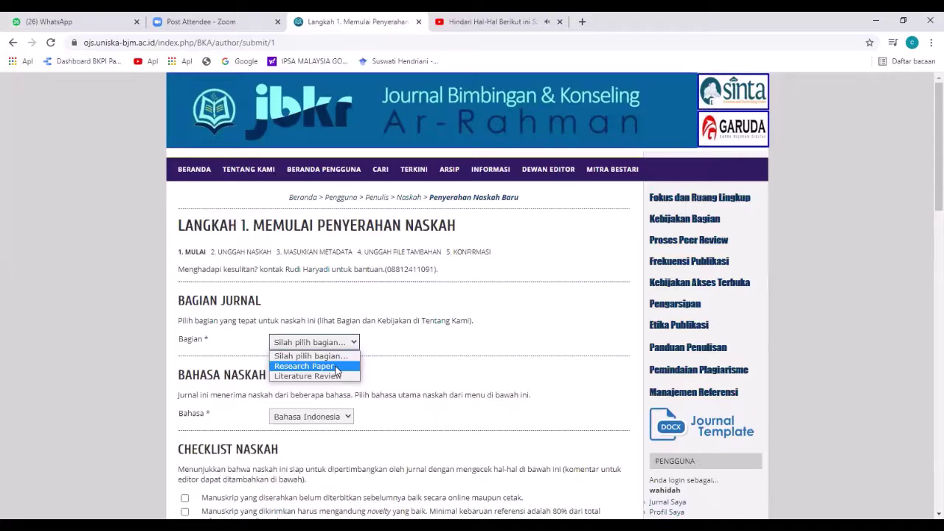
click(337, 366)
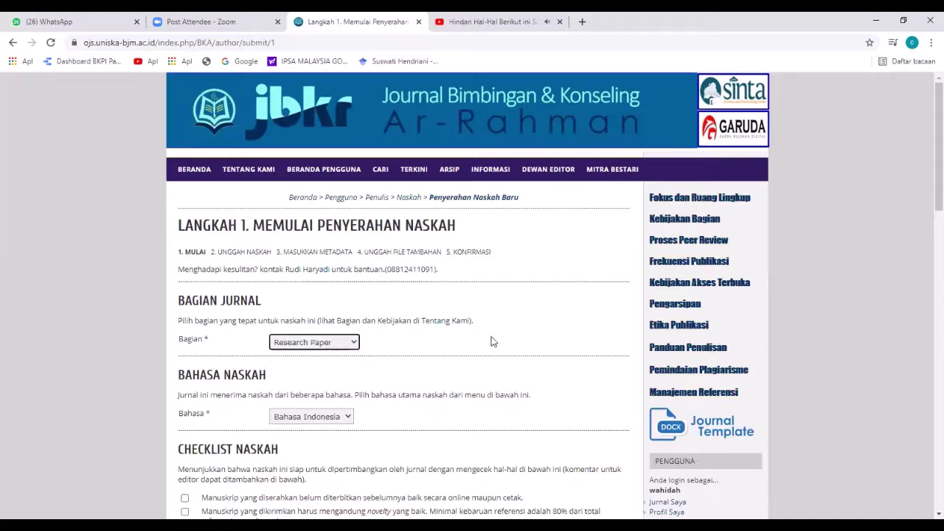
scroll(464, 346, down, 1)
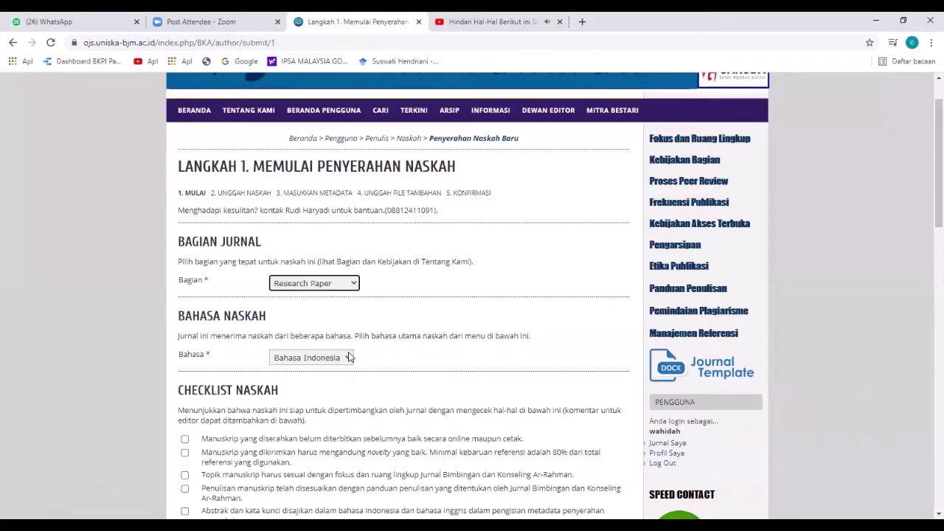
scroll(348, 365, down, 1)
scroll(348, 366, down, 3)
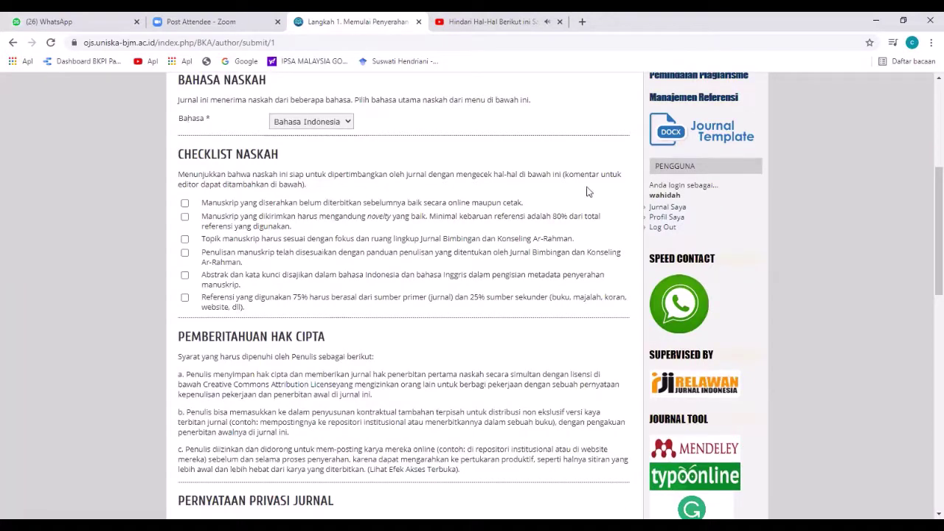
Tick the Checklist Naskah items: unpublished work, novelty and references, bilingual abstract and keywords
click(184, 204)
click(184, 217)
click(184, 275)
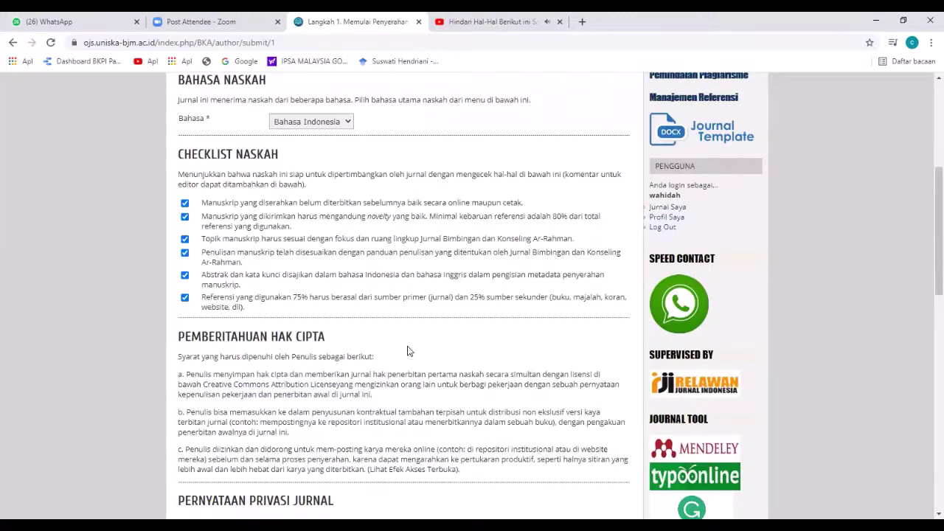
scroll(410, 351, down, 1)
scroll(410, 351, down, 3)
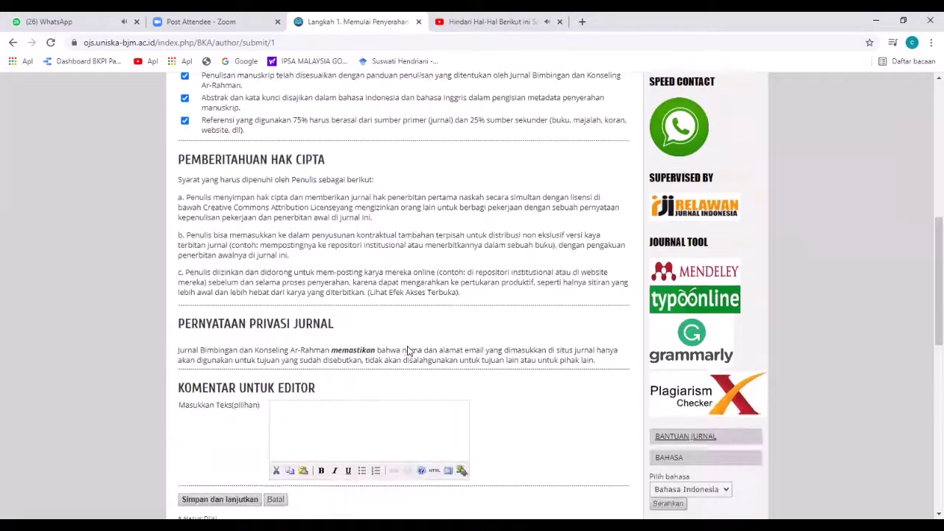
scroll(407, 346, down, 1)
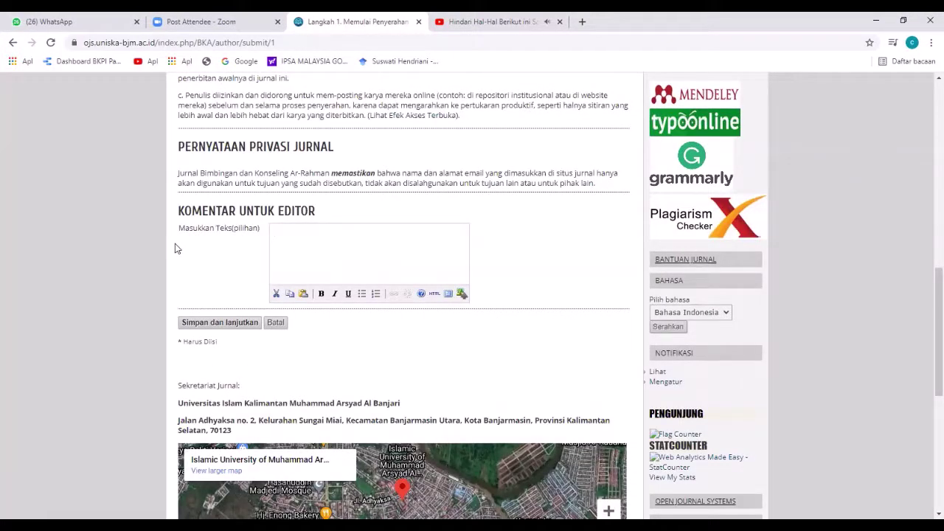
Write the editor a comment asking that the scientific article be considered for publication, add 'Salam,', and save step 1
text(BERIKUT INI SAYA MENIRIMKAN)
key(ctrl+shift+Left)
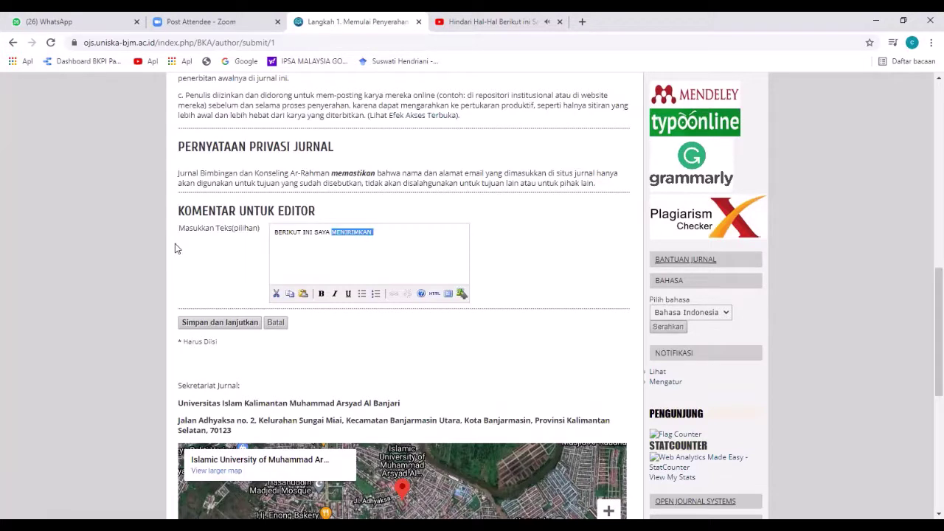
key(ctrl+shift+Left)
key(ctrl+shift+Left)
key(ctrl+shift+Left)
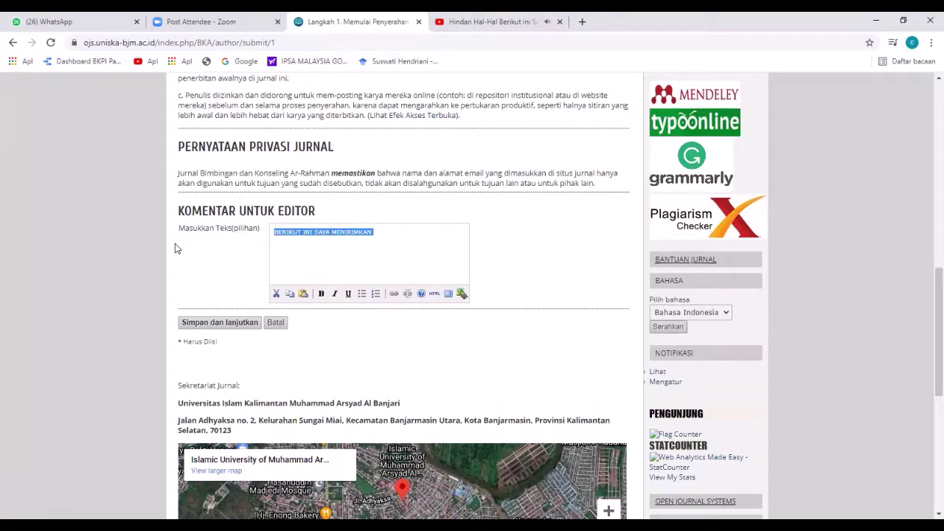
text(Berik)
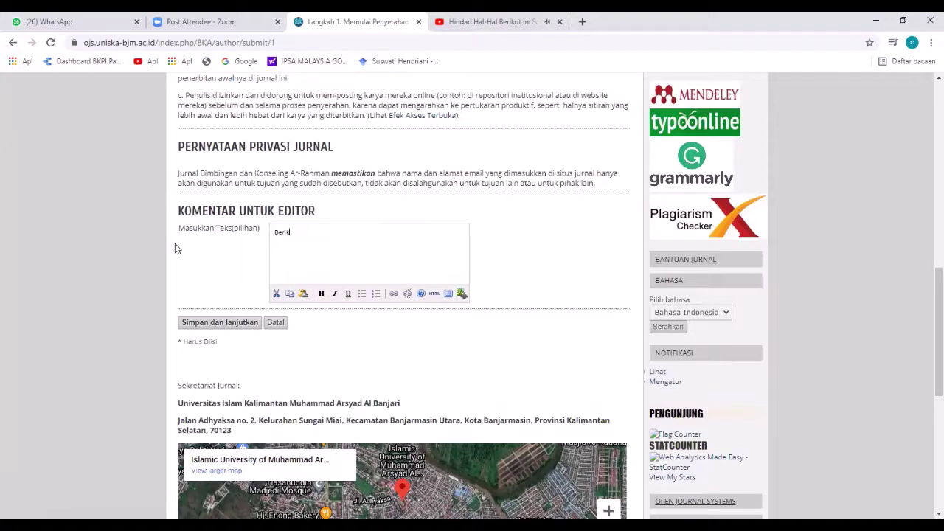
text(ut ini saya mengirimkan artikel ilmi)
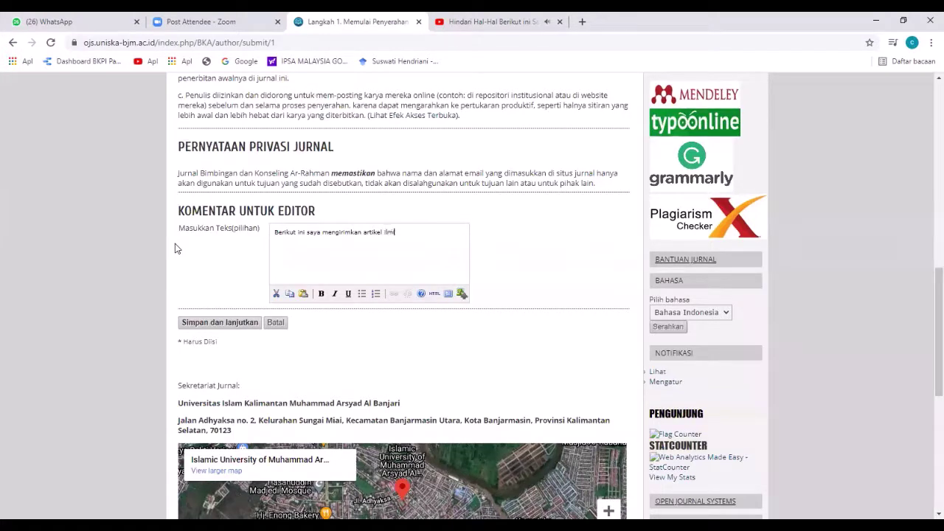
text(ah, semoga bisa diper)
text(timbangan)
text(kan untuk )
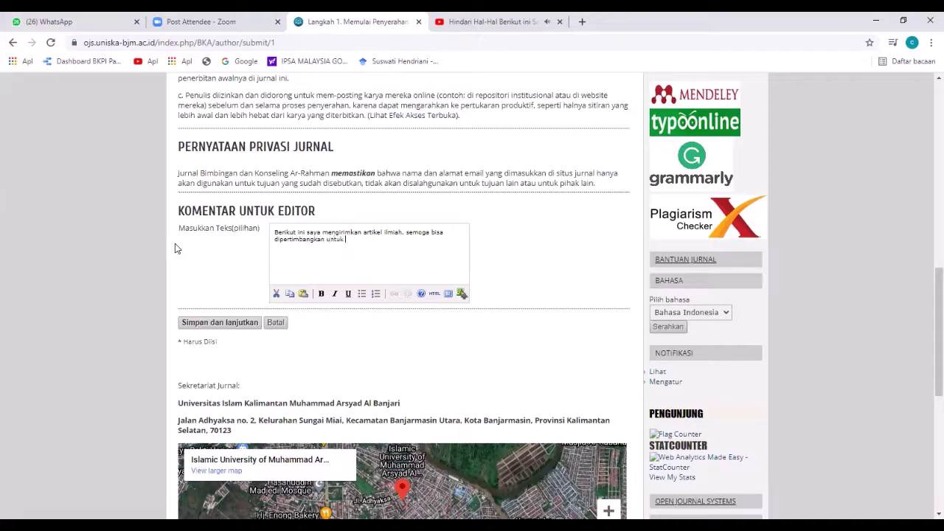
text(diterbitkan pada jurnal ini, terima kasih)
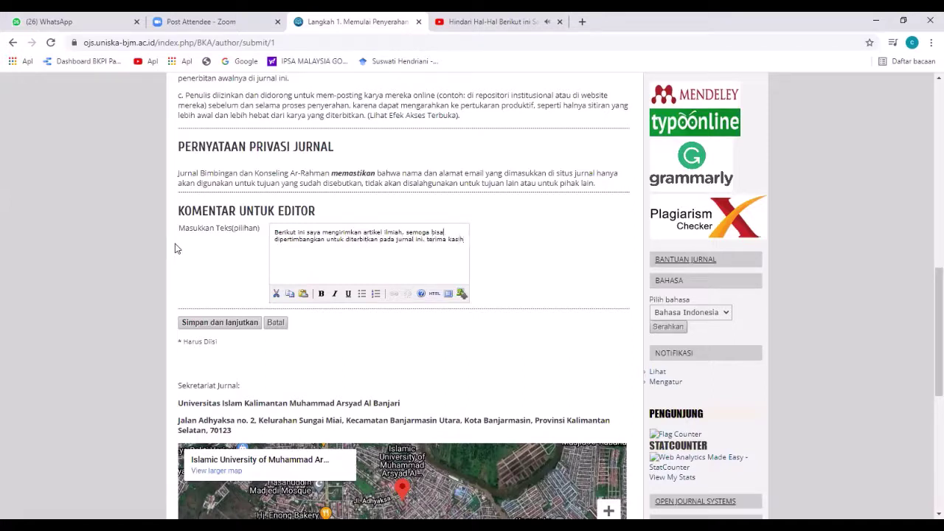
text(Salam)
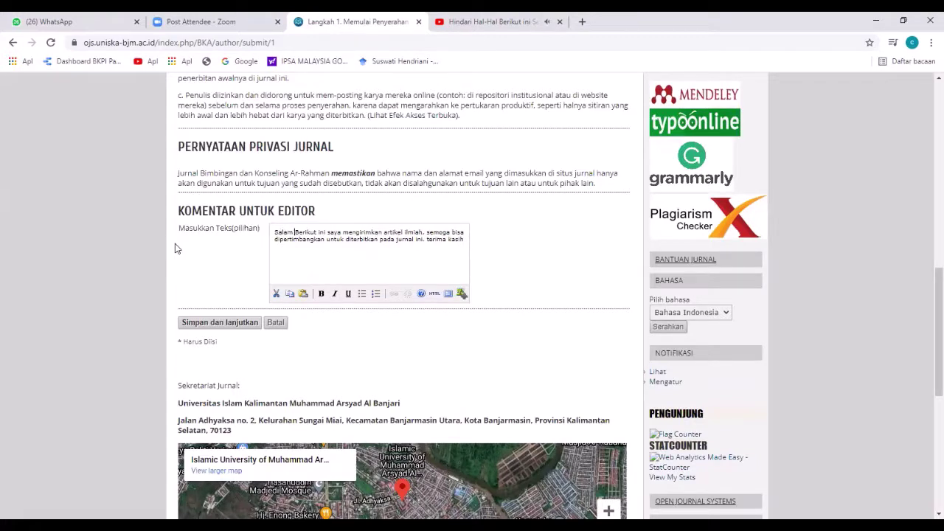
key(BackSpace)
text(,)
key(Return)
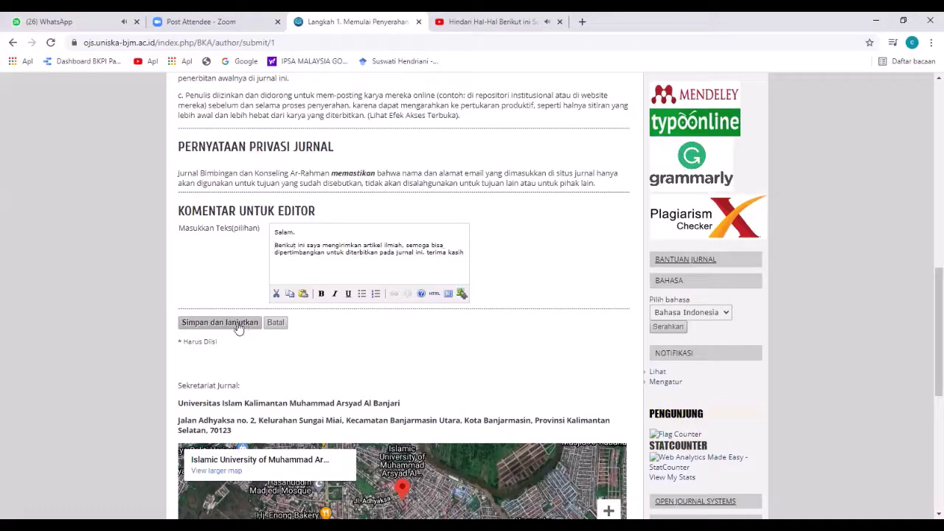
click(237, 328)
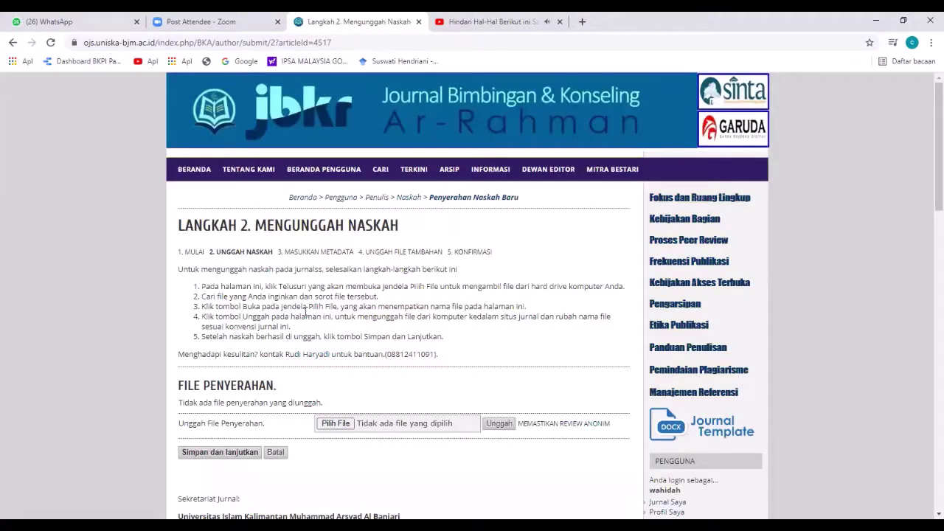
Select the Word (.doc) manuscript in the Artikel dosen BKPI dan Mahasiswa folder as the submission file
scroll(310, 297, down, 1)
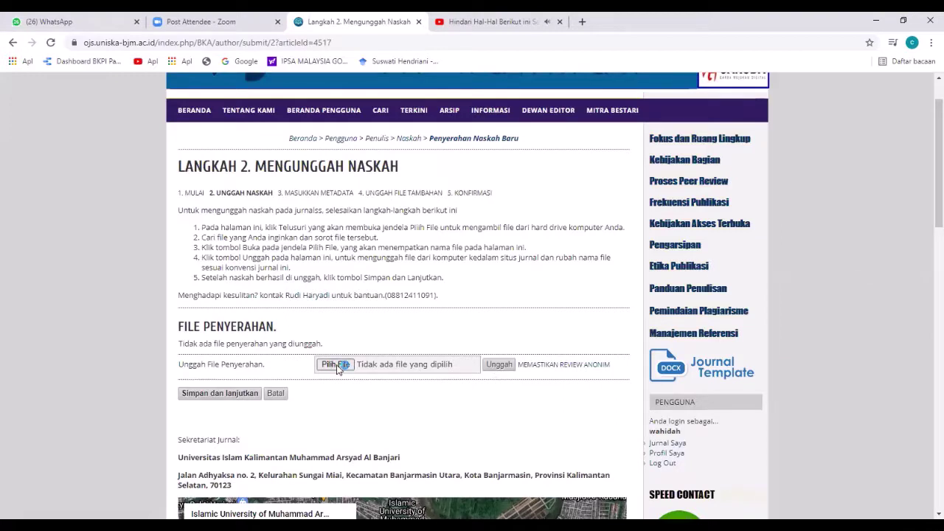
click(335, 365)
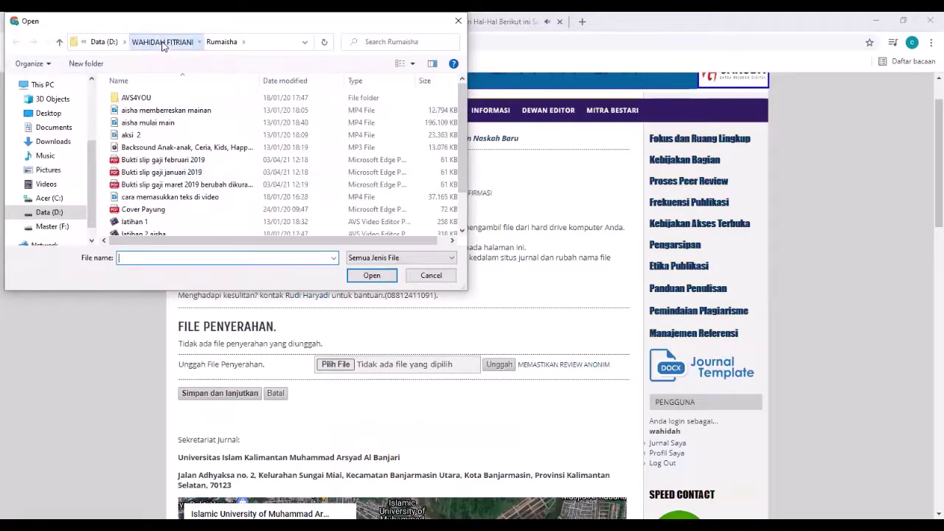
click(163, 43)
scroll(162, 182, up, 7)
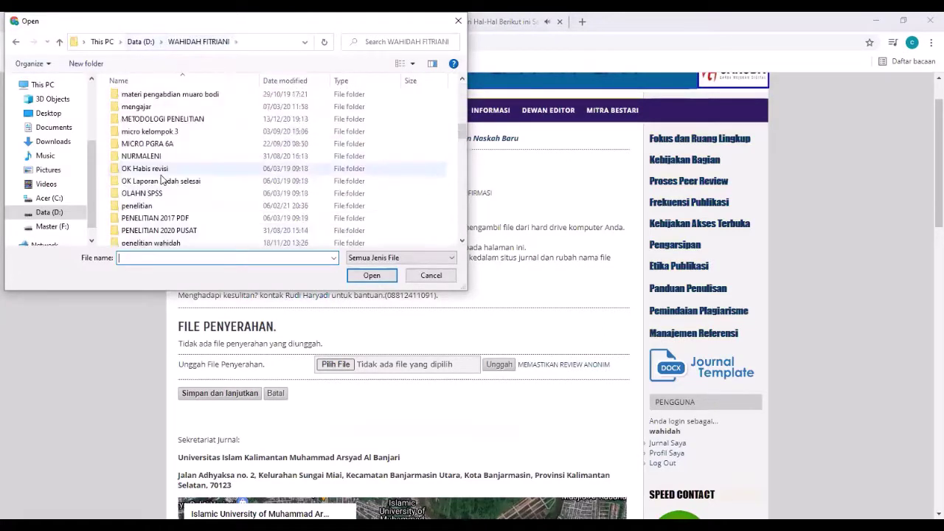
scroll(162, 182, up, 6)
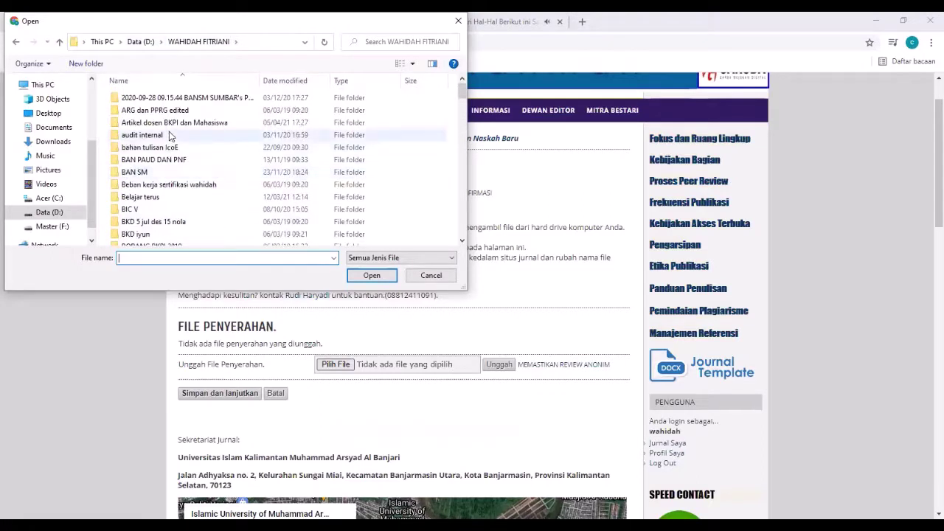
double_click(169, 124)
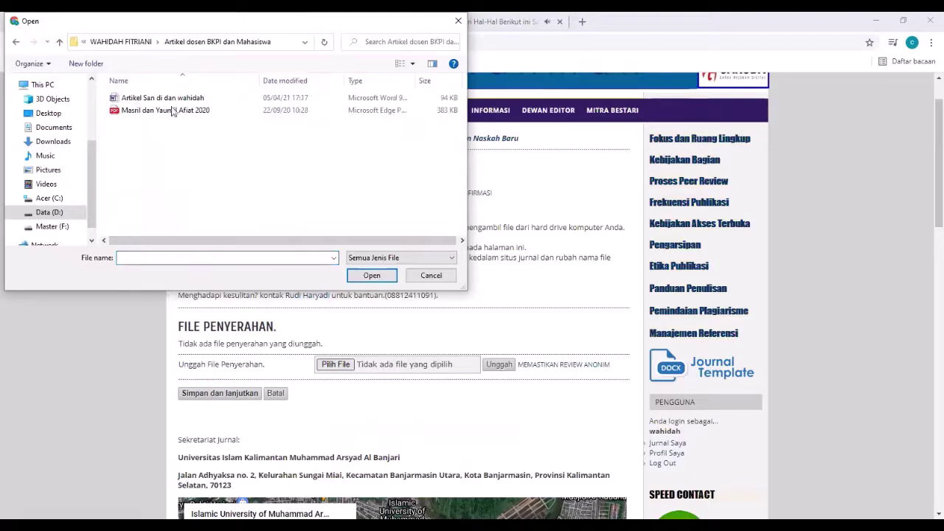
click(174, 102)
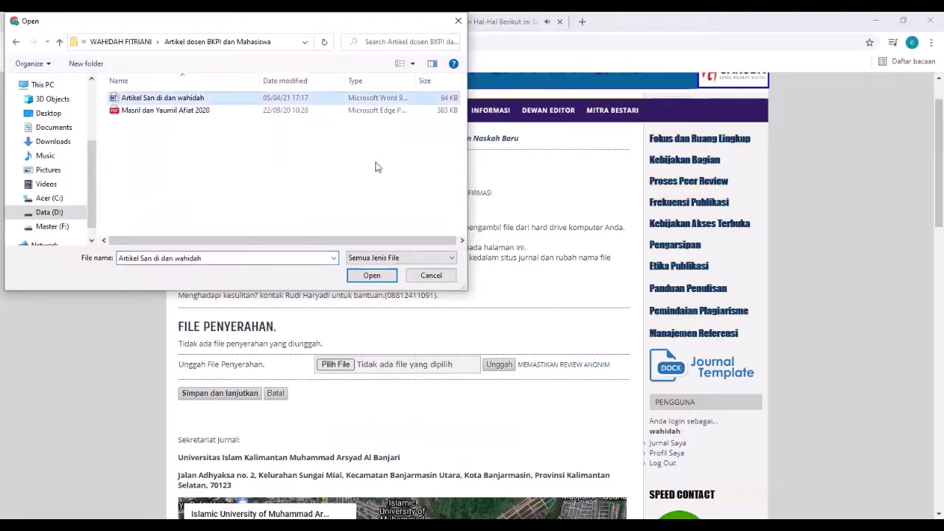
click(371, 278)
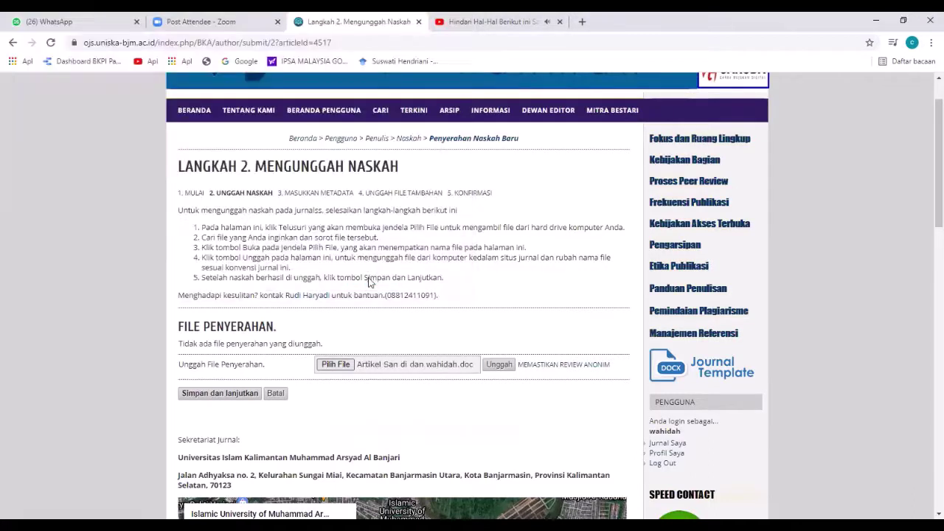
Upload the 93KB manuscript and continue to step 3, the metadata form
click(499, 365)
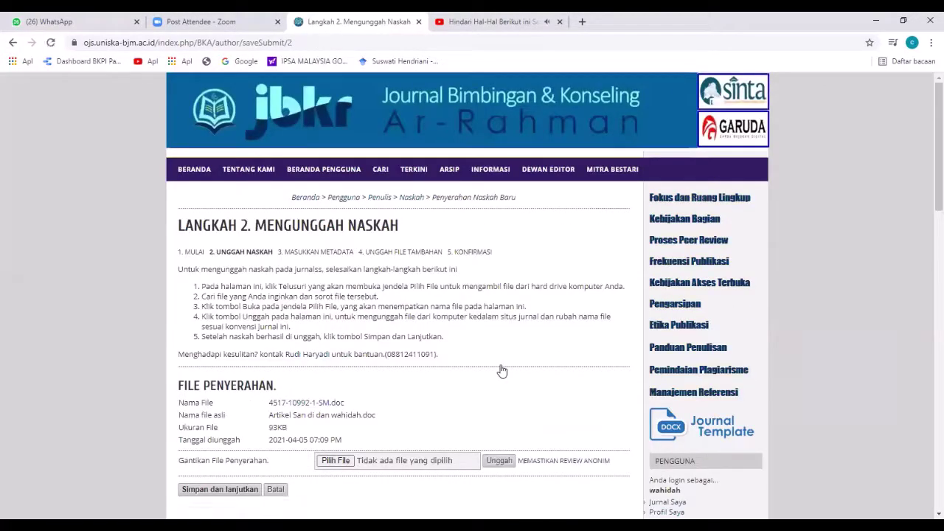
scroll(501, 371, down, 2)
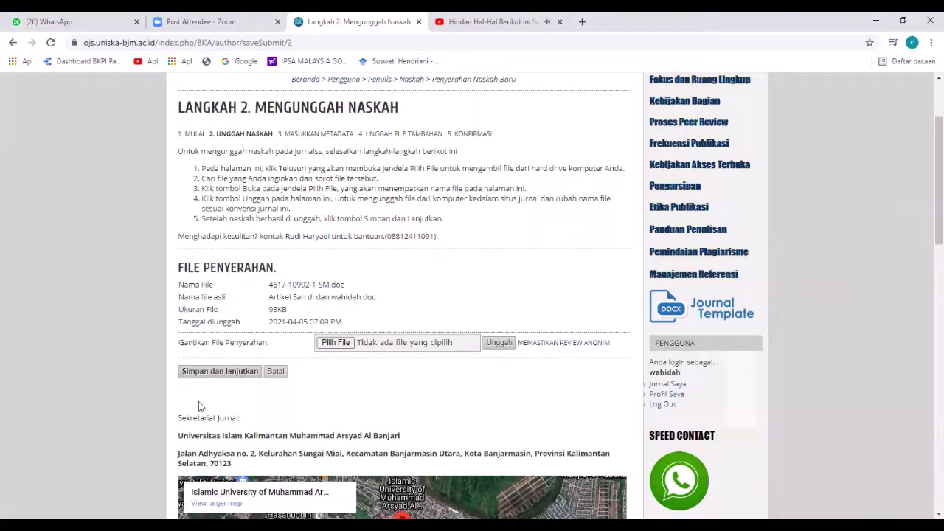
click(224, 372)
click(220, 371)
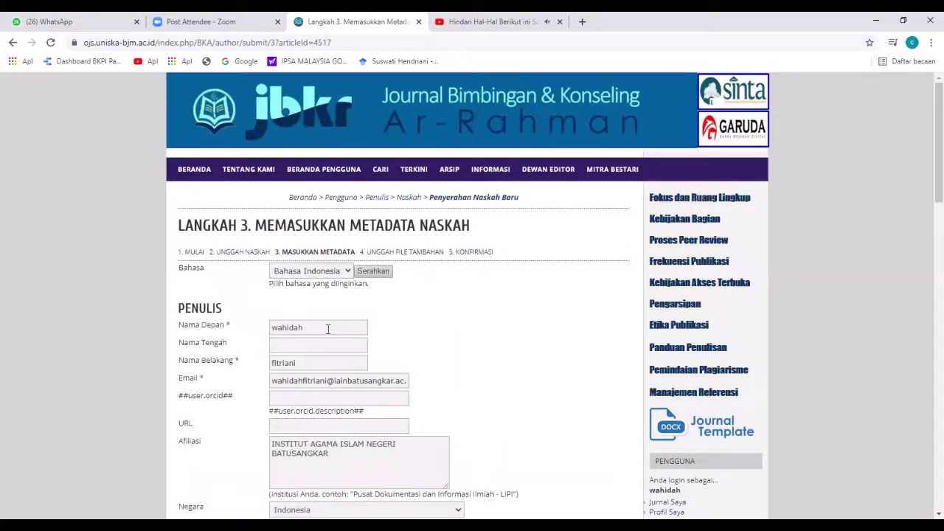
Add a blank author entry below the first author's filled-in details with Tambah Penulis
scroll(329, 329, down, 1)
scroll(328, 329, down, 1)
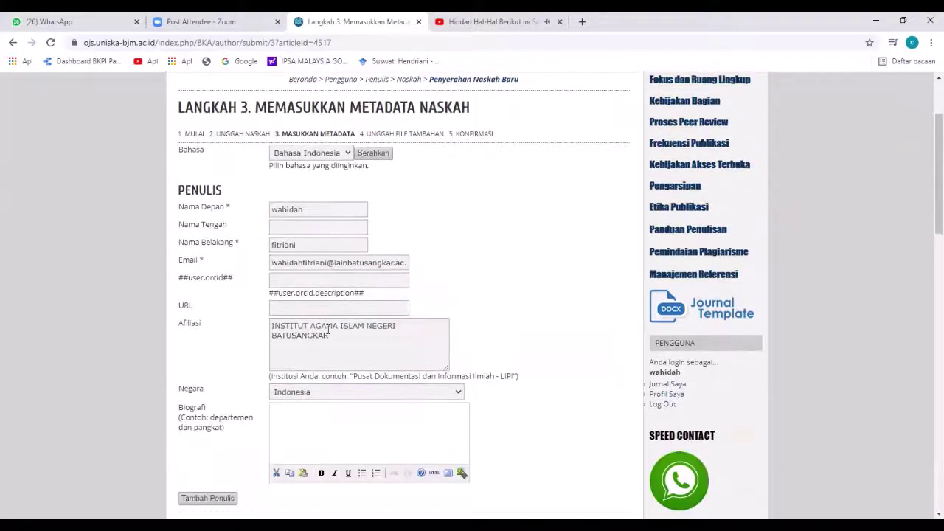
scroll(328, 332, down, 2)
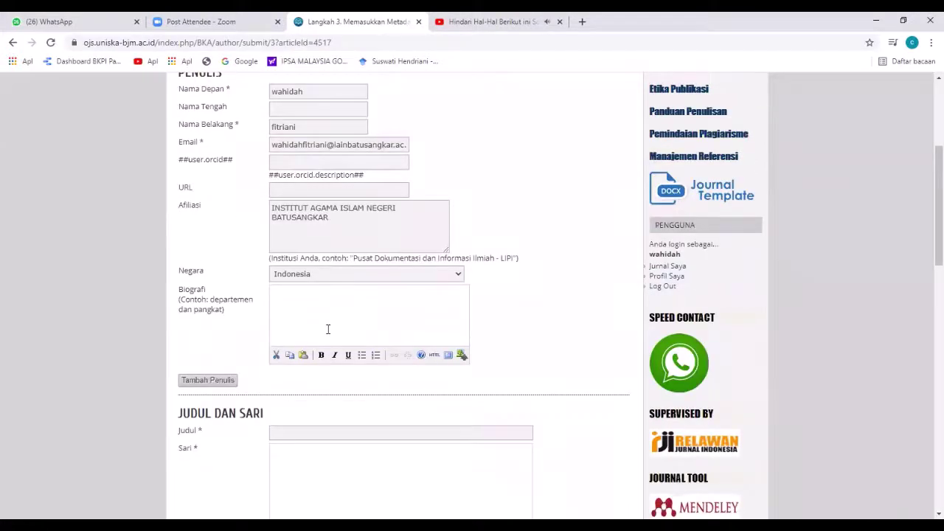
scroll(328, 332, down, 1)
scroll(328, 333, down, 1)
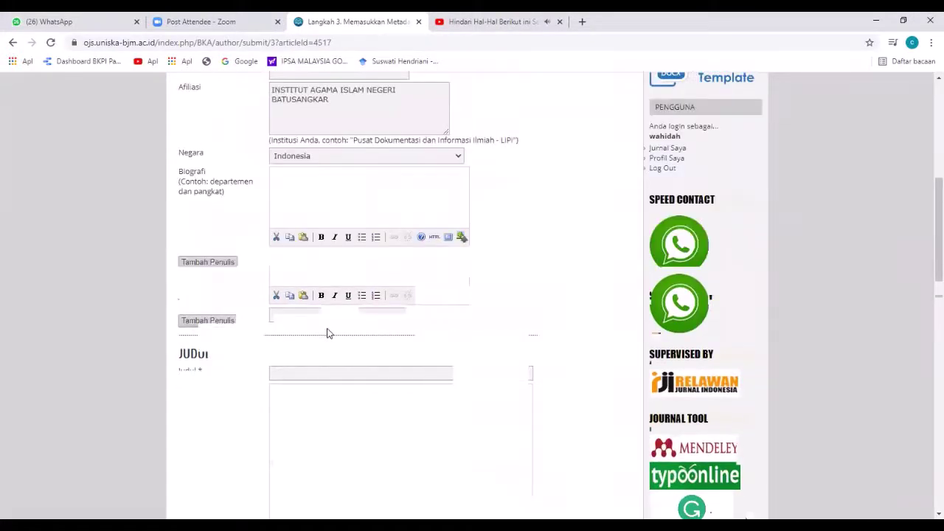
scroll(328, 331, down, 1)
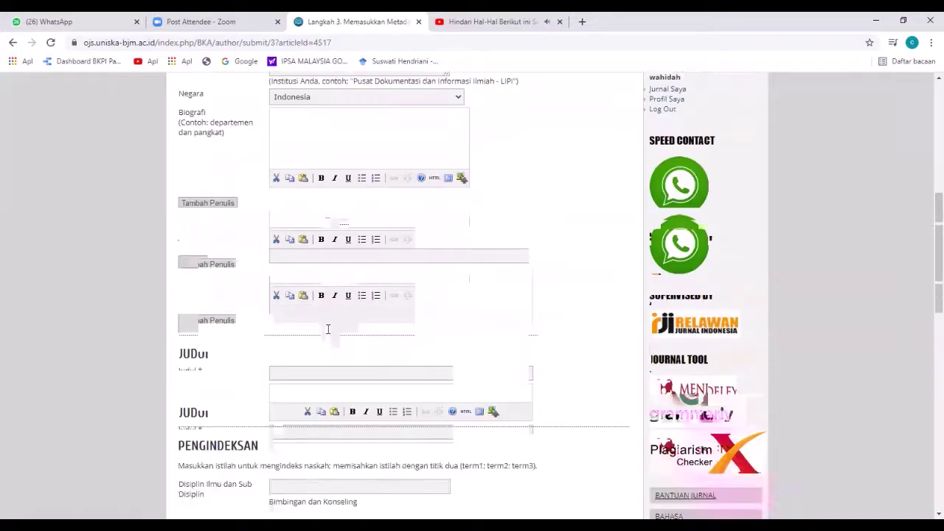
scroll(328, 330, down, 1)
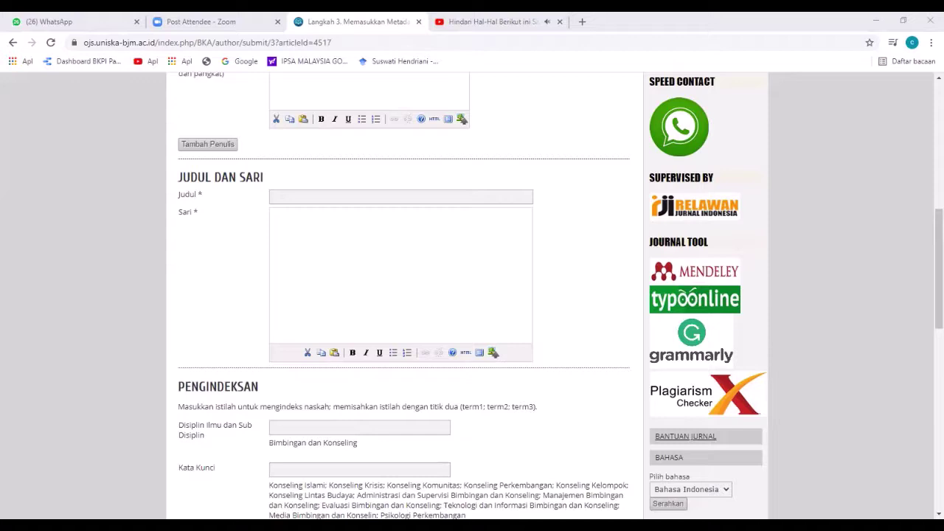
scroll(367, 273, up, 3)
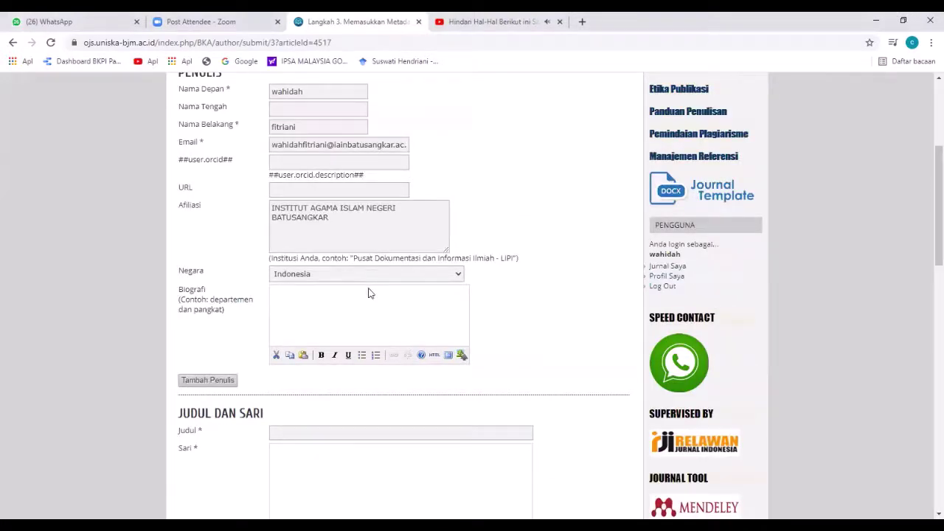
scroll(369, 302, down, 2)
click(206, 263)
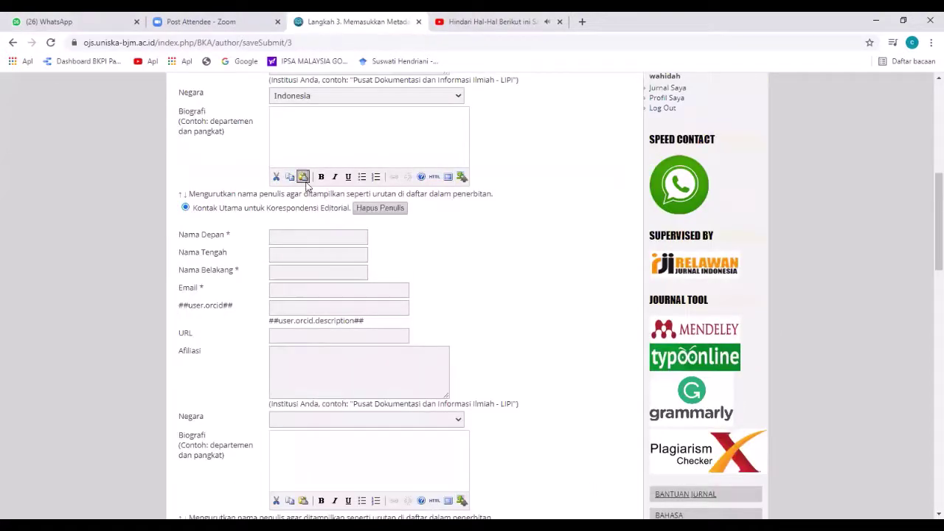
Enter the second author's first, middle and last names, correcting typos along the way
click(297, 239)
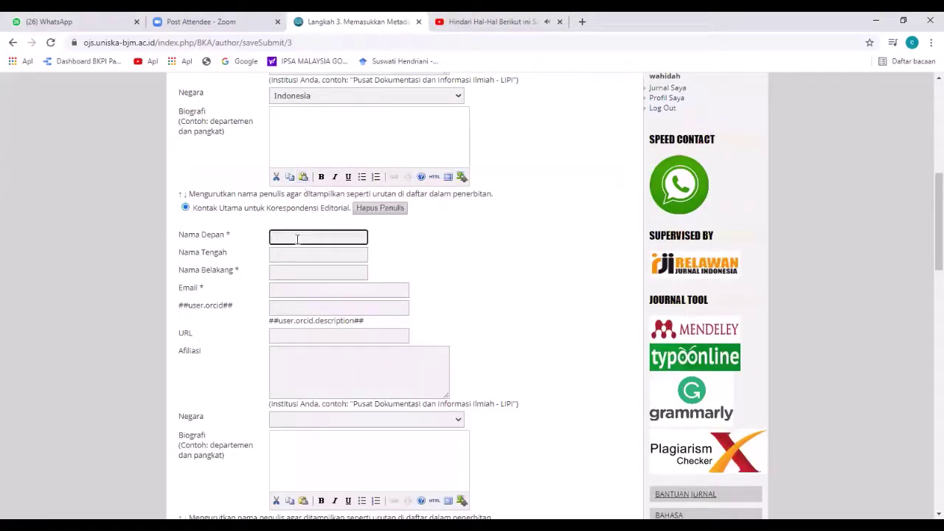
click(297, 255)
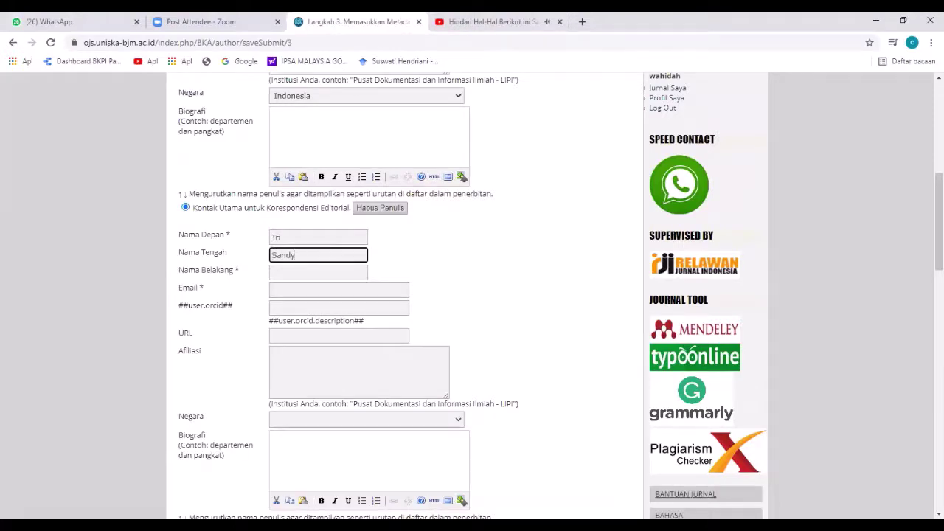
key(alt+Tab)
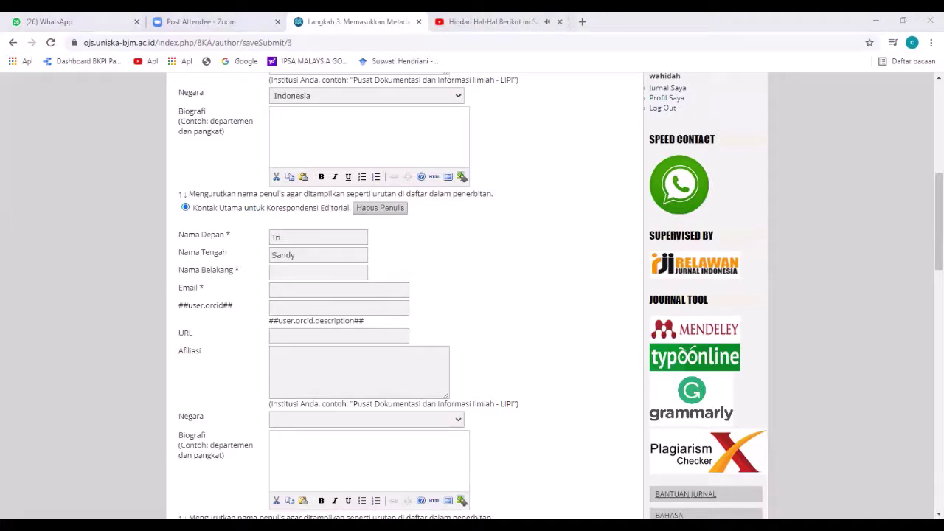
click(297, 234)
key(BackSpace)
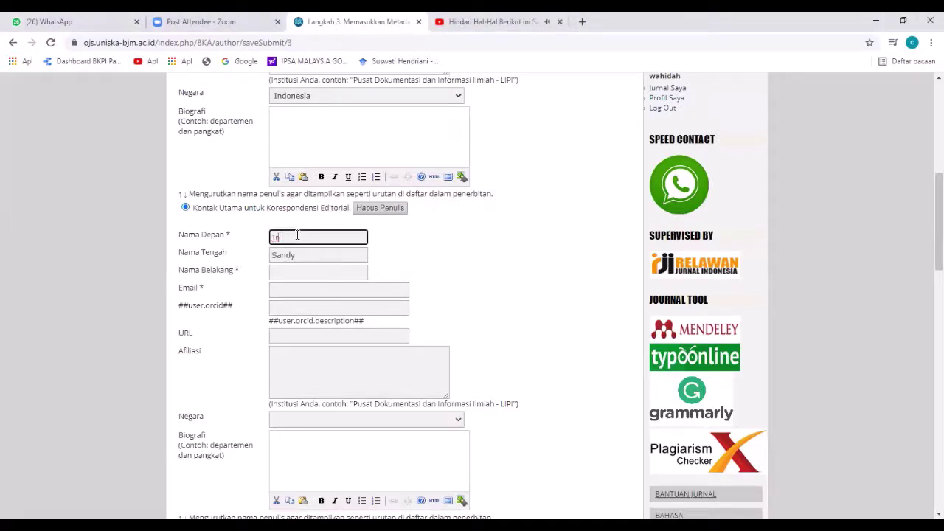
text(y)
click(294, 274)
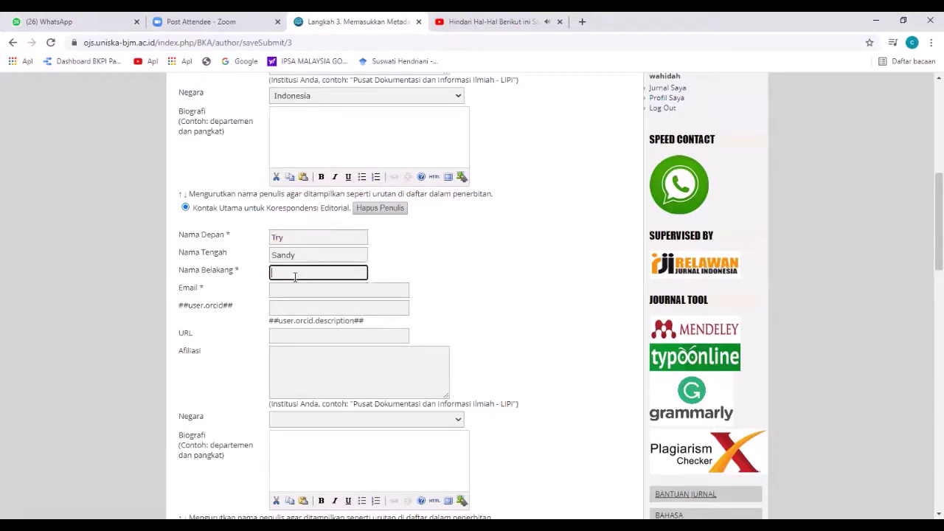
Paste the author's e-mail address into both the Email and ORCID fields
key(alt+Tab)
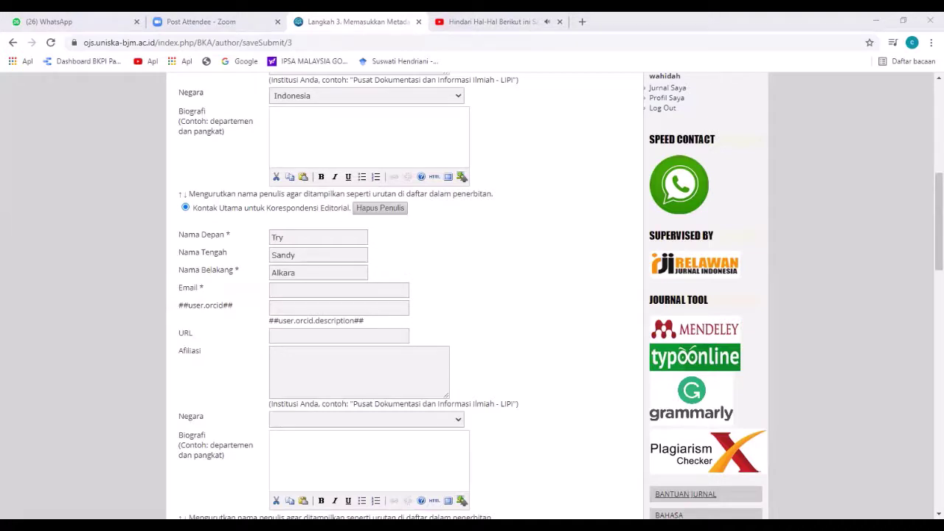
click(299, 280)
click(297, 289)
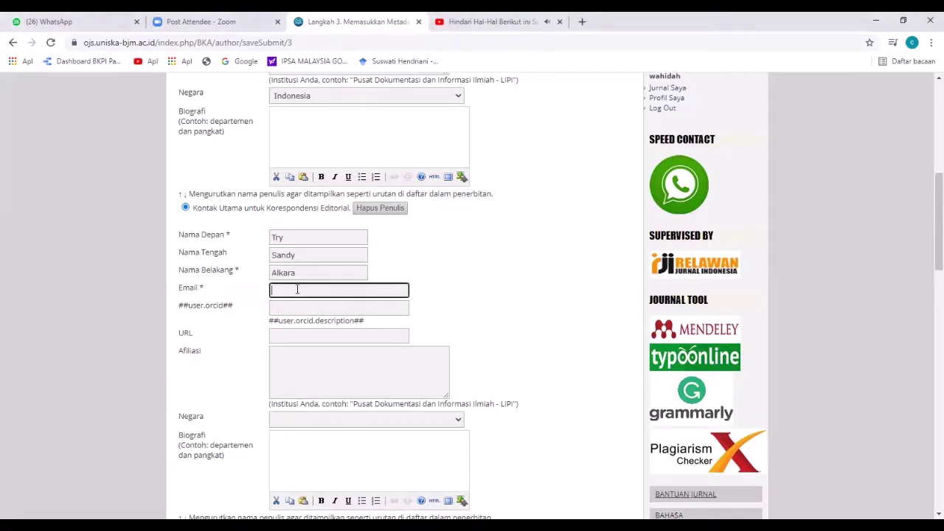
key(ctrl+v)
click(296, 309)
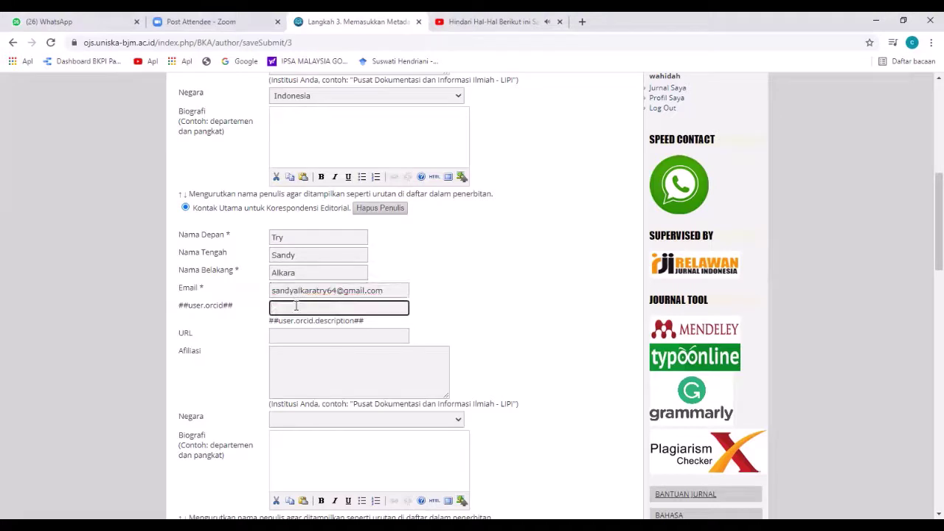
key(ctrl+v)
scroll(286, 336, down, 1)
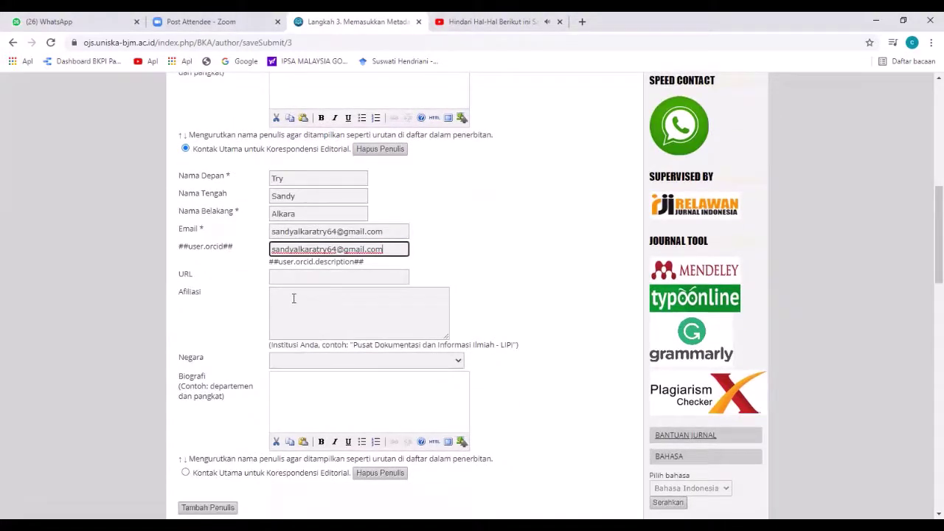
Give the second author affiliation INSTITUT AGAMA ISLAM NEGERI BATUSANGKAR and country Indonesia
scroll(293, 298, up, 5)
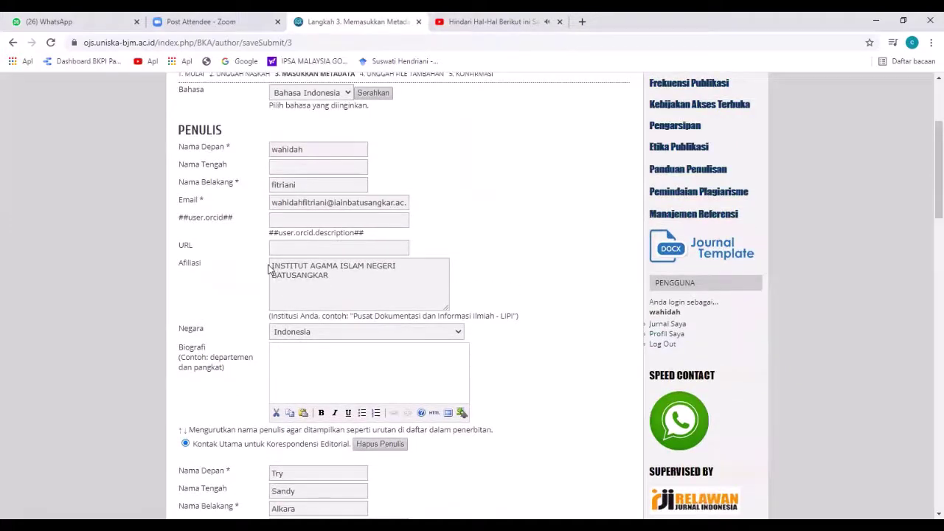
drag(268, 268, 337, 278)
key(ctrl+c)
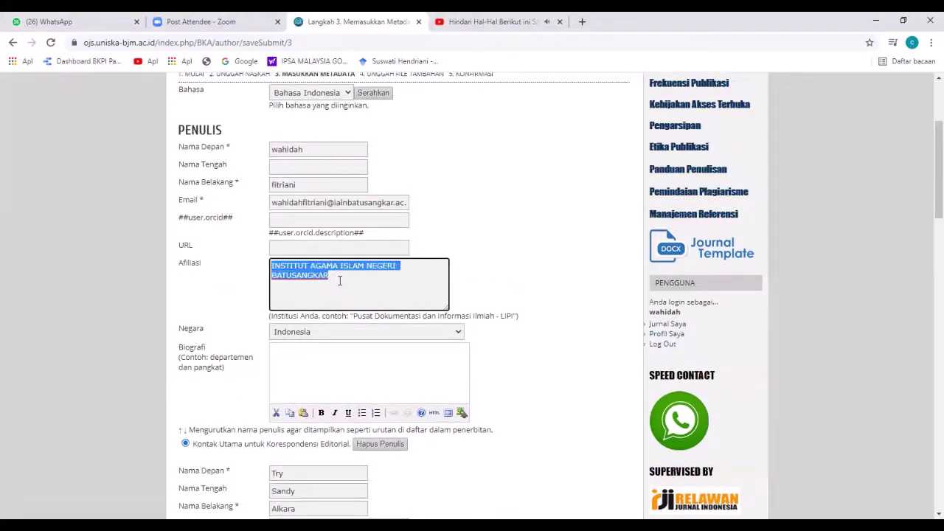
scroll(339, 280, down, 3)
click(282, 412)
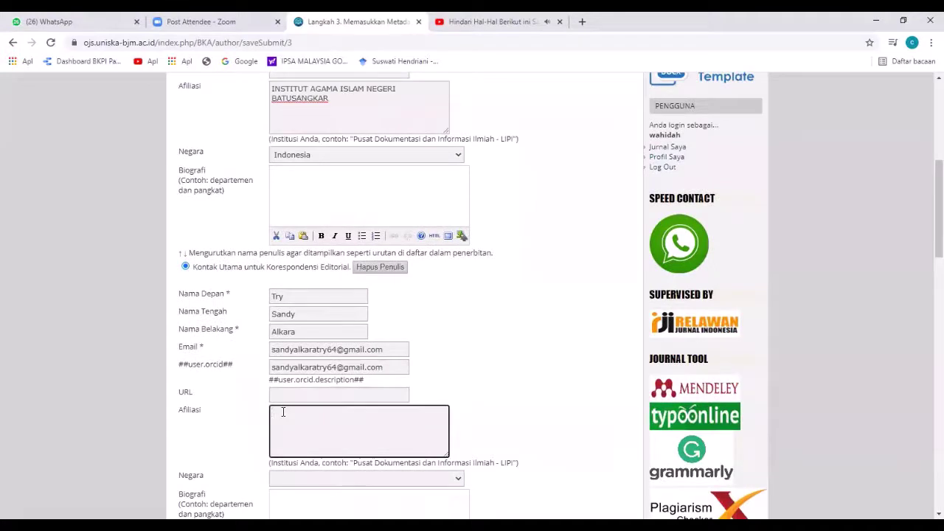
key(ctrl+v)
scroll(282, 412, down, 3)
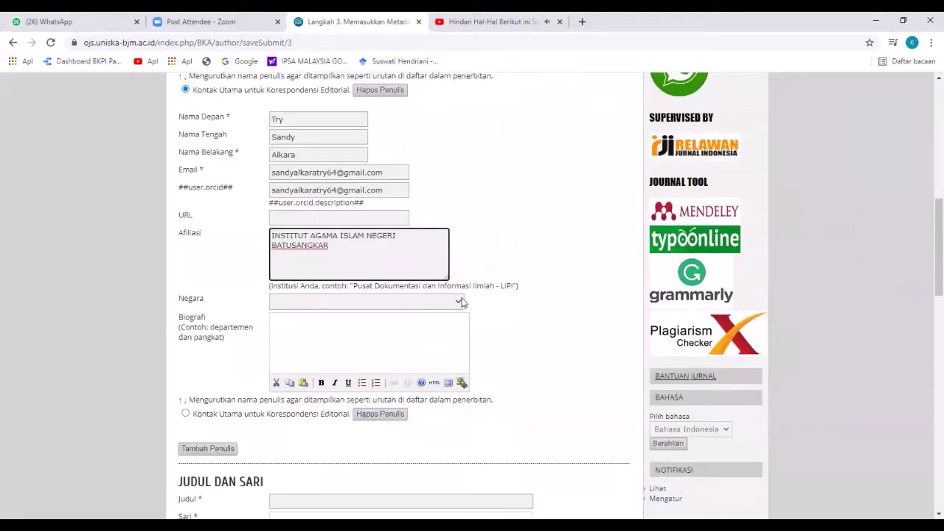
click(461, 302)
scroll(305, 428, down, 15)
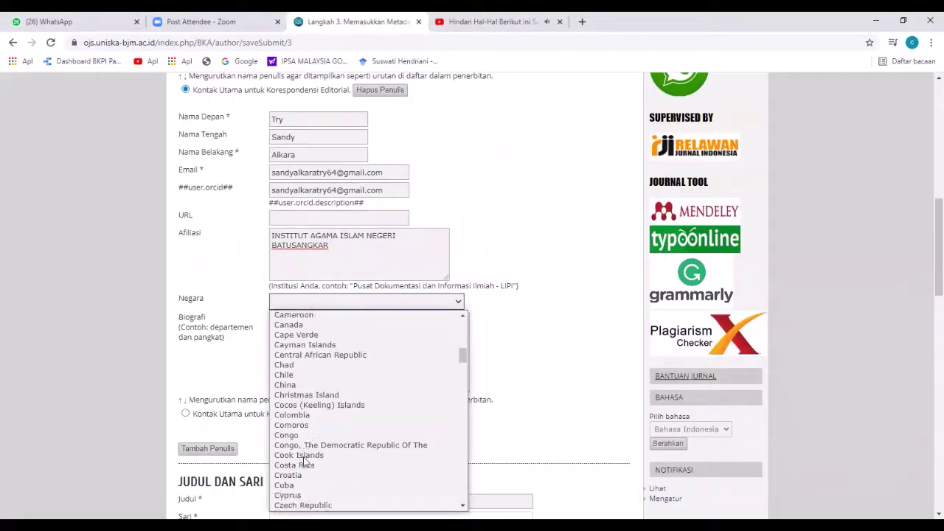
click(294, 492)
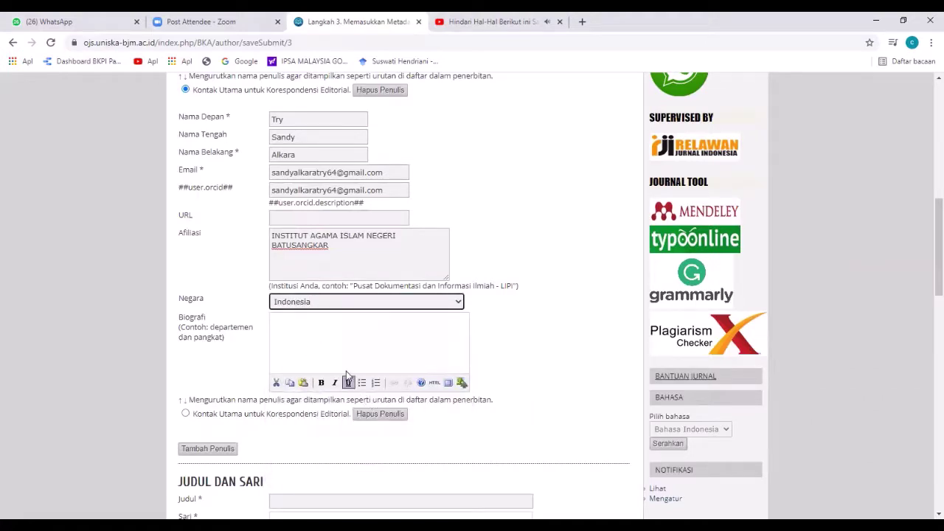
scroll(345, 374, down, 1)
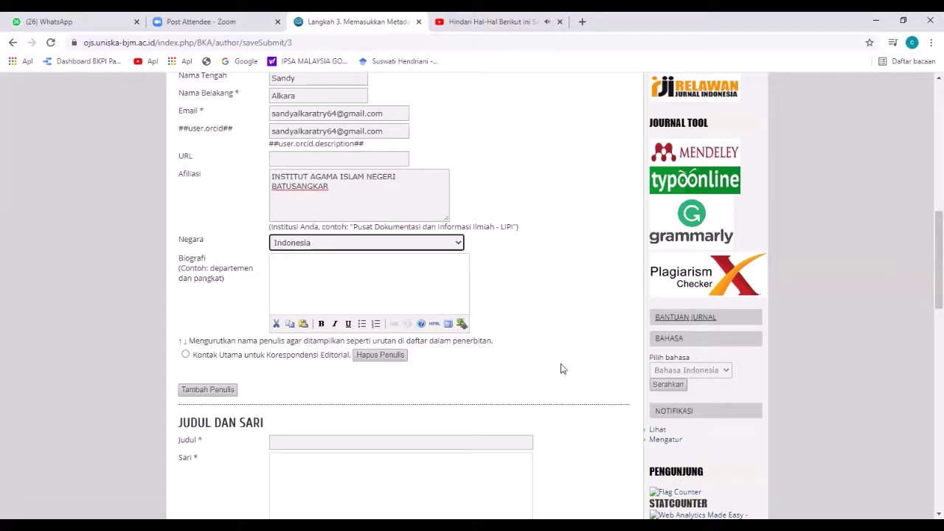
Move the first author down one place so the two authors swap order
click(185, 343)
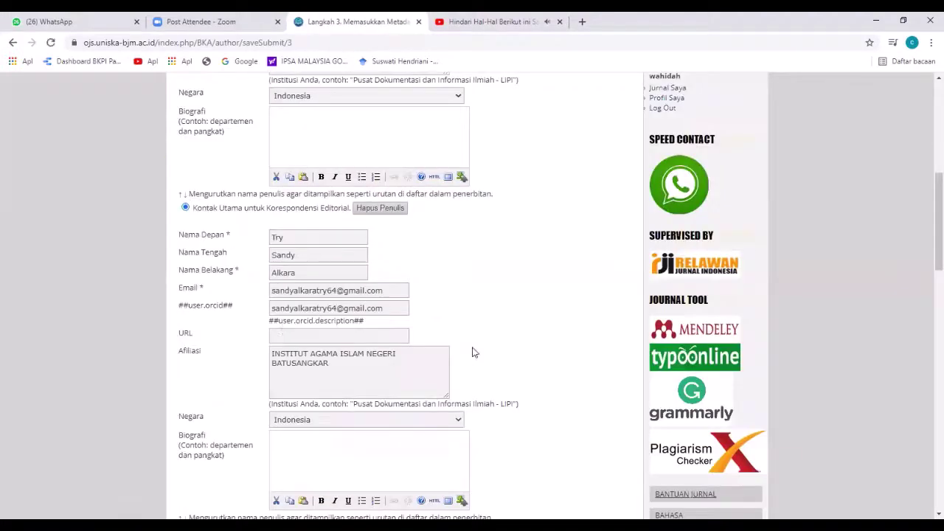
scroll(472, 352, up, 5)
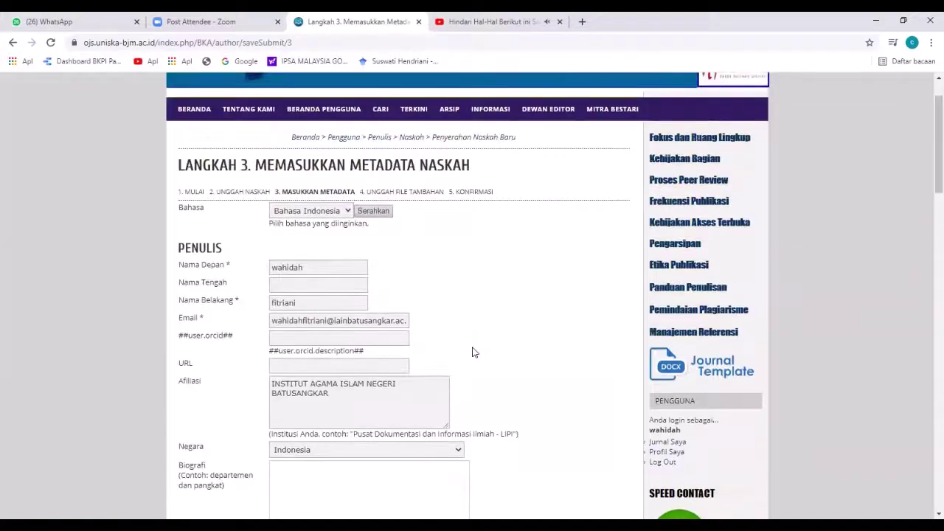
scroll(472, 351, down, 3)
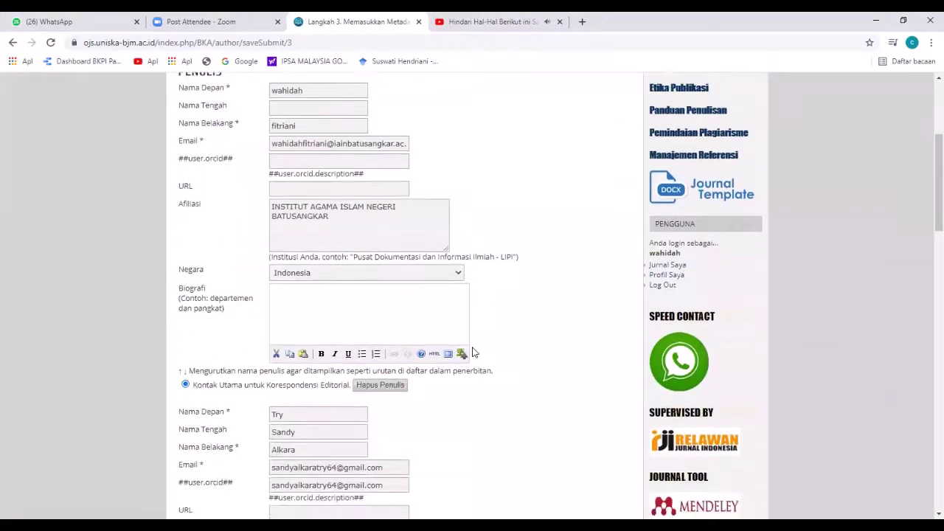
scroll(472, 352, down, 3)
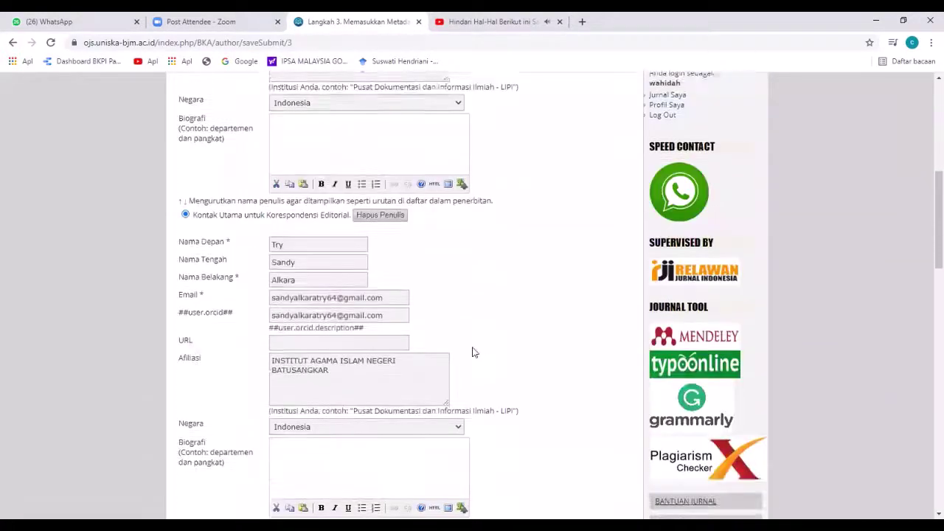
scroll(473, 352, down, 4)
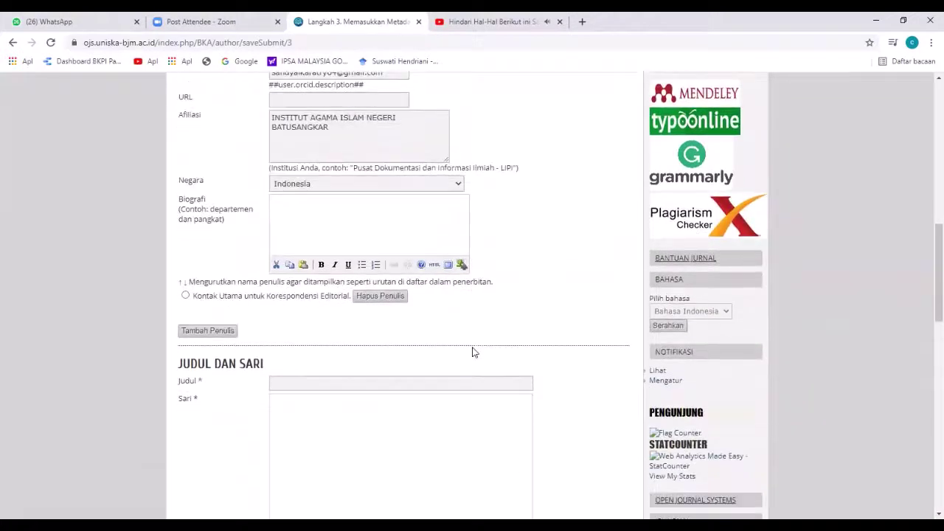
Make the second author the primary contact and paste the manuscript title into Judul
click(186, 296)
scroll(273, 340, down, 3)
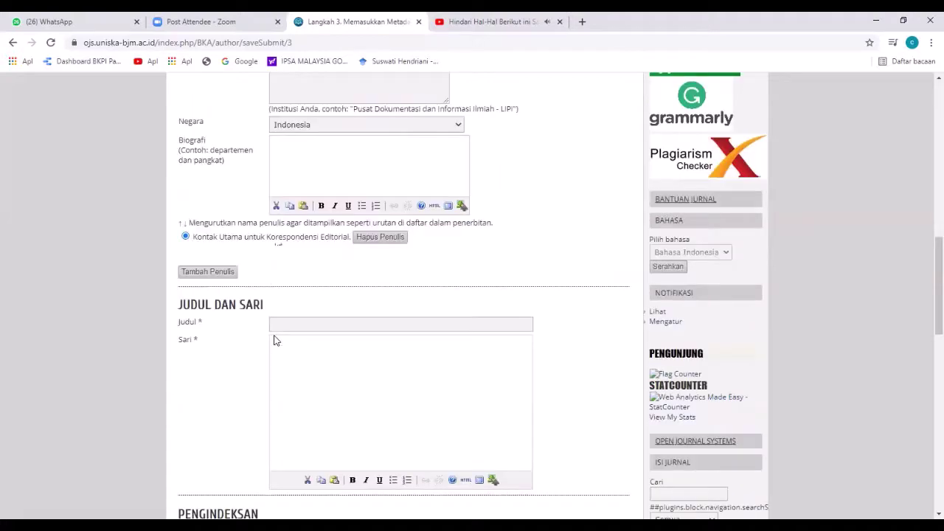
click(295, 205)
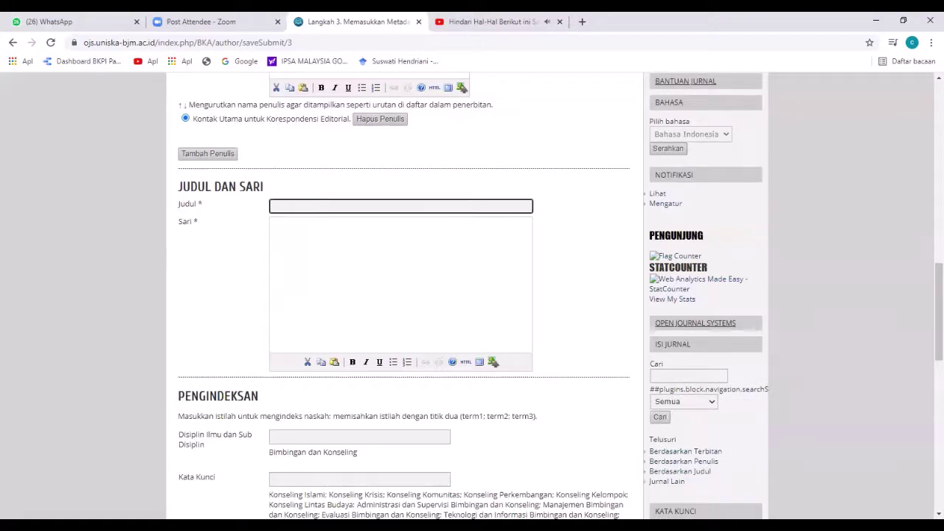
key(alt+Tab)
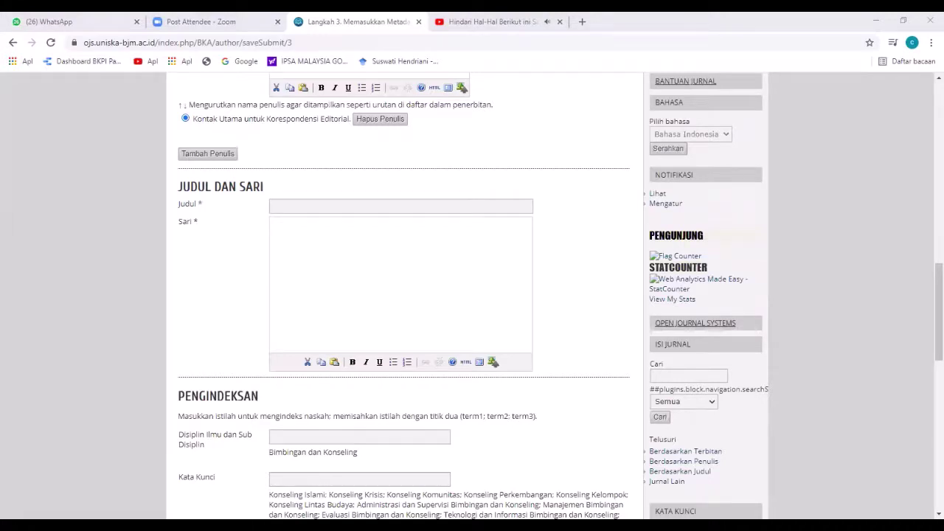
key(alt+Tab)
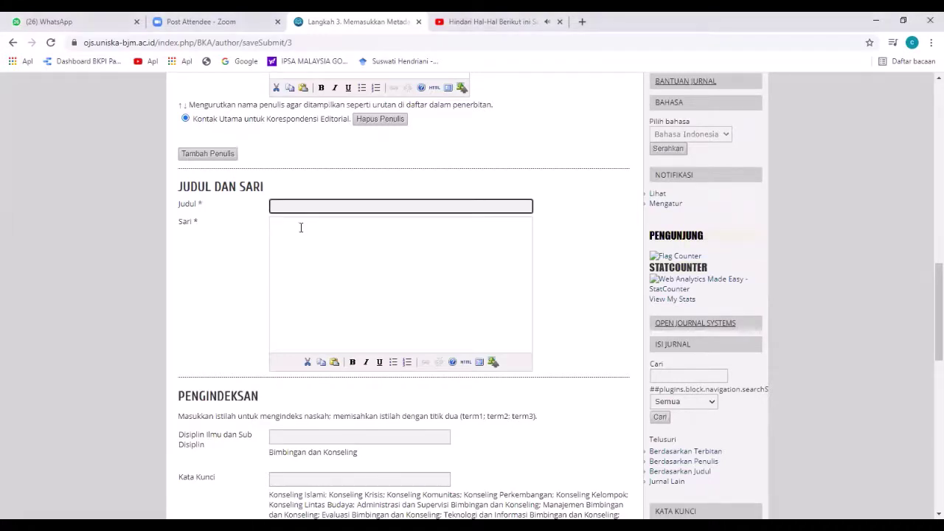
key(ctrl+v)
Paste the abstract on data use in SMKN 1 Batusangkar placement services into Sari
click(292, 232)
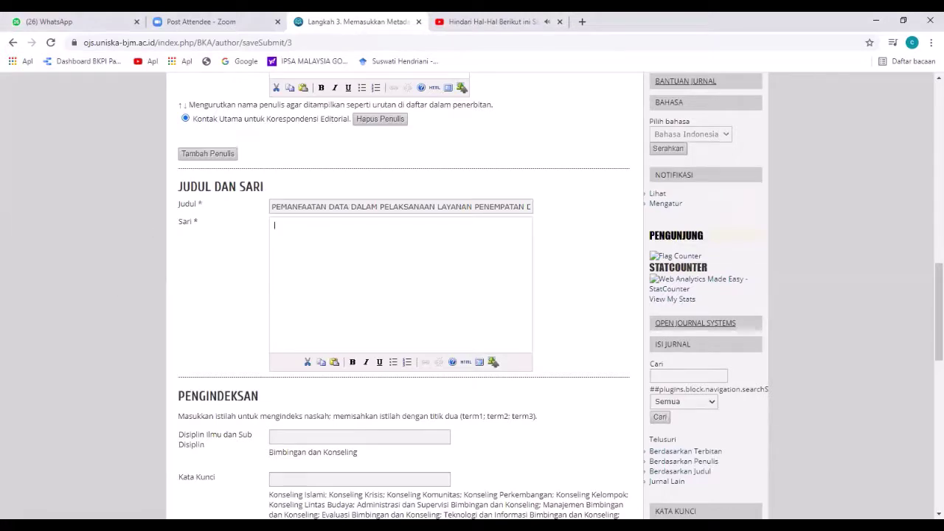
key(alt+Tab)
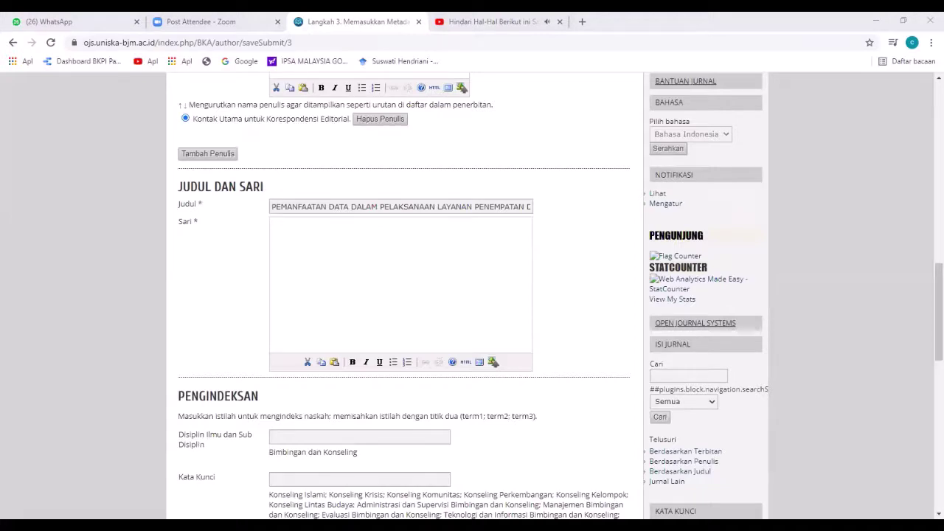
click(295, 239)
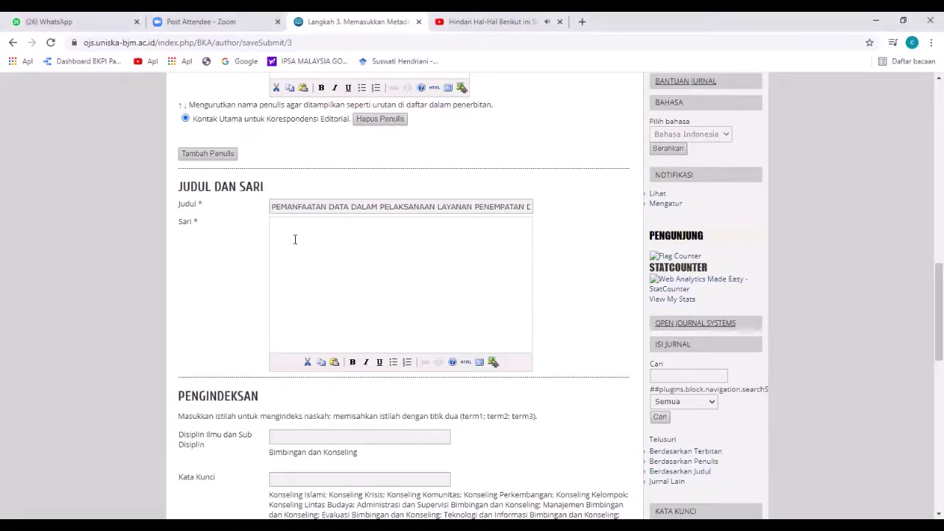
text(Tujuan penelitian adalah untuk mengetahui dan memperoleh gambaran tentang pemanfaatan himpunan data dalam pelaksanaan  layanan penempatan dan penyaluran jurusan di SMKN 1 Batusangkar. Metode penelitian yang penulis gunakan adalah penelitian deskriptif kualitatif. Hasil penelitian tentang pemanfaatan himpunan data dalam pelaksanaan layanan penempatan dan penyaluran di SMKN 1 Batusangkar dalam aspek penjurusan dimanfaatkan data pribadi dan data umum, yaitu data yang berkaitan dengan perkembangan diri siswa yang terdiri dari minat dan bakat siswa, tingkat intelegensi (IQ), nilai SHUN, serta prestasi yang dimiliki oleh siswa. Serta informasi yang membantu terlaksananya penempatan dan penyaluran. Data-data yang dimanfaatkan merupakan data lengkap dan jelas agar bisa membantu menempatkan siswa kepada jurusan yang sesuai dengan keinginan dan kemampuan mereka. Data yang lengkap dan jelas yaitu  data yang berkaitan dengan kondisi diri siswa secara keseluruhan, kondisi fisik, kondisi psikis, kecerdasan dan intelegensi, ekonomi dan lain-lain.)
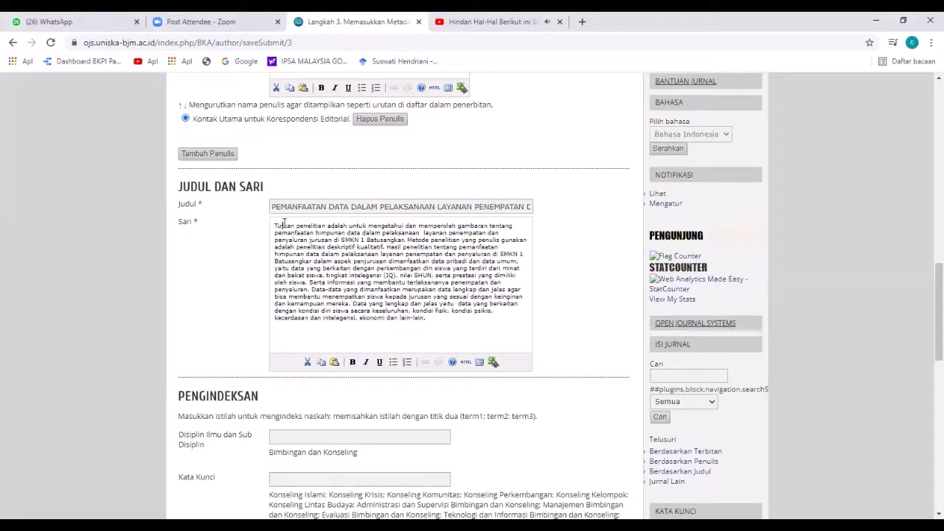
scroll(344, 351, down, 2)
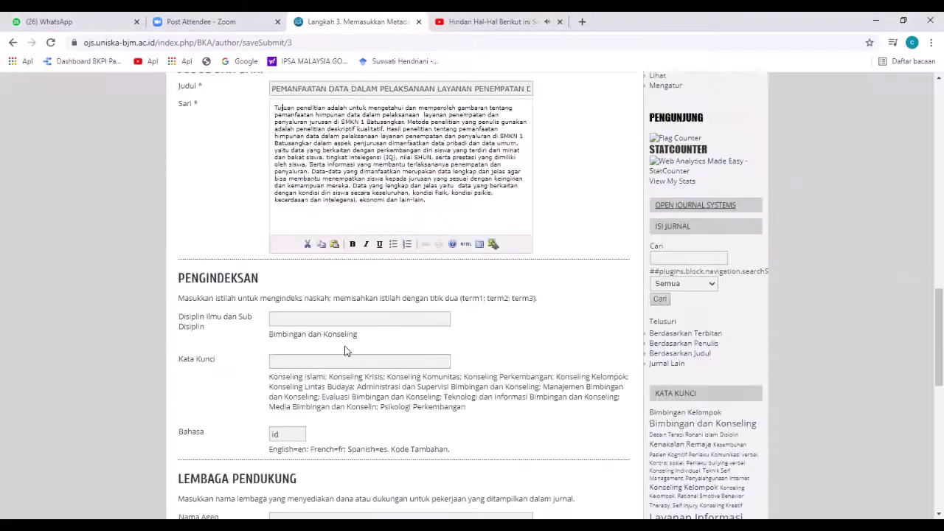
scroll(345, 351, down, 1)
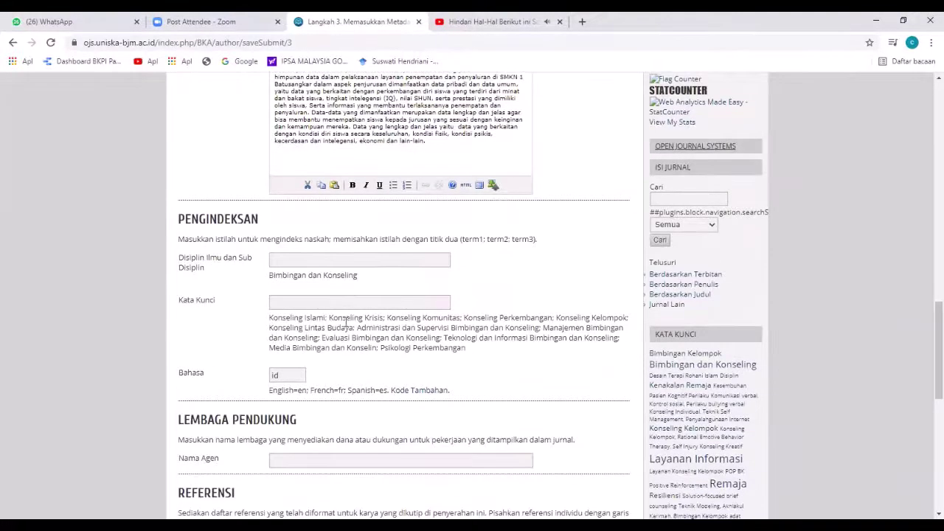
Set discipline 'Bimbingan dan Konseling' and keywords 'Himpunan data; Penempatan dan penyaluran'
click(280, 258)
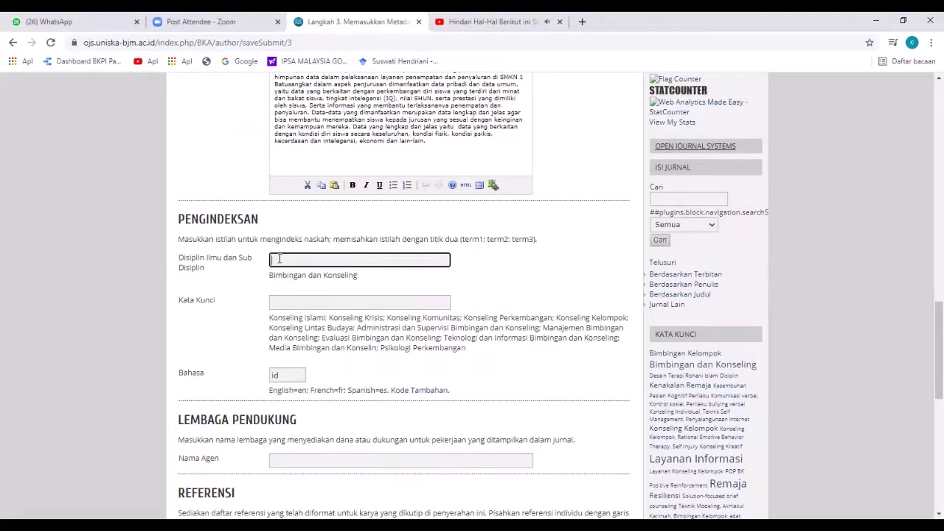
text(Bimbingan dan Konseling)
click(286, 302)
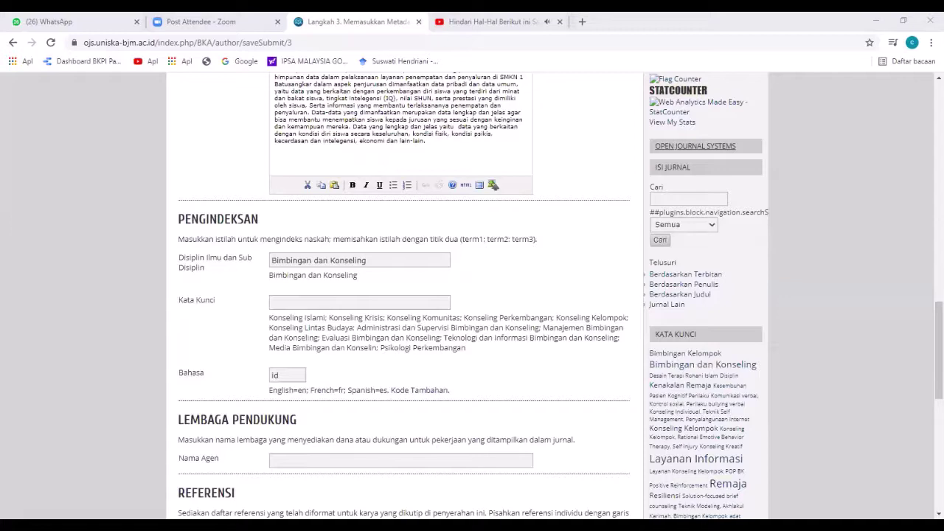
click(271, 301)
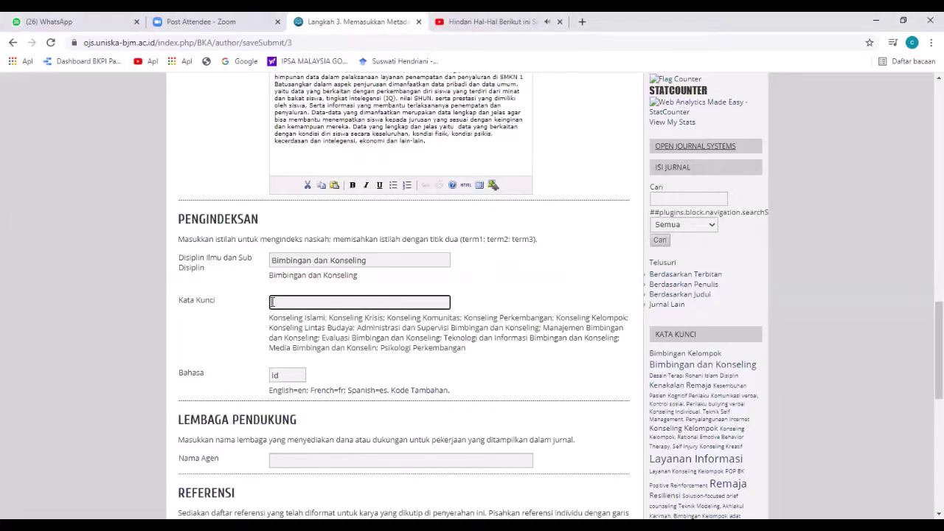
text(Himpunan data; Penempatan dan penyaluran)
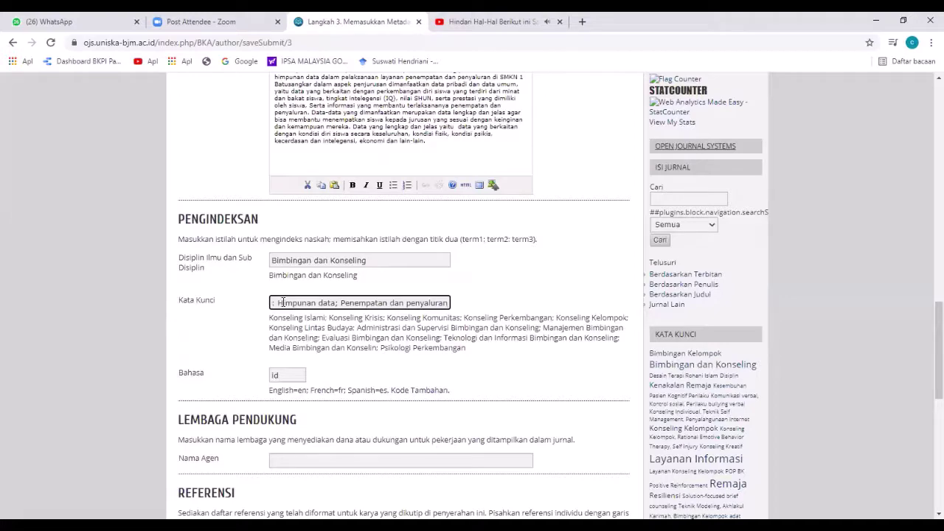
key(BackSpace)
key(BackSpace)
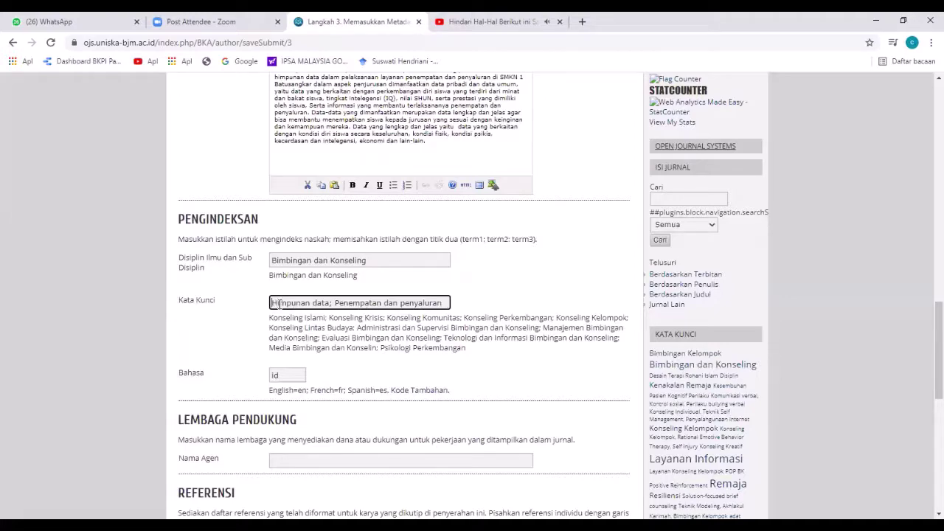
scroll(595, 316, down, 1)
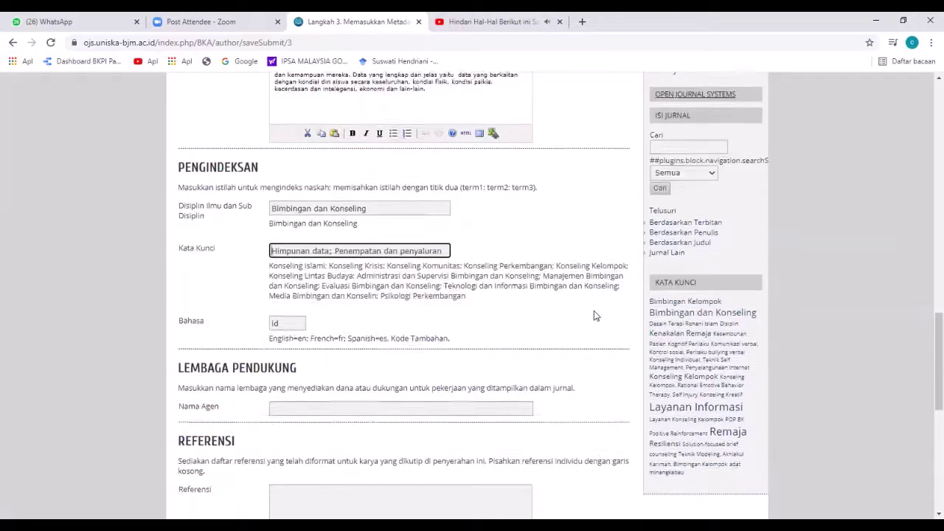
scroll(595, 316, down, 1)
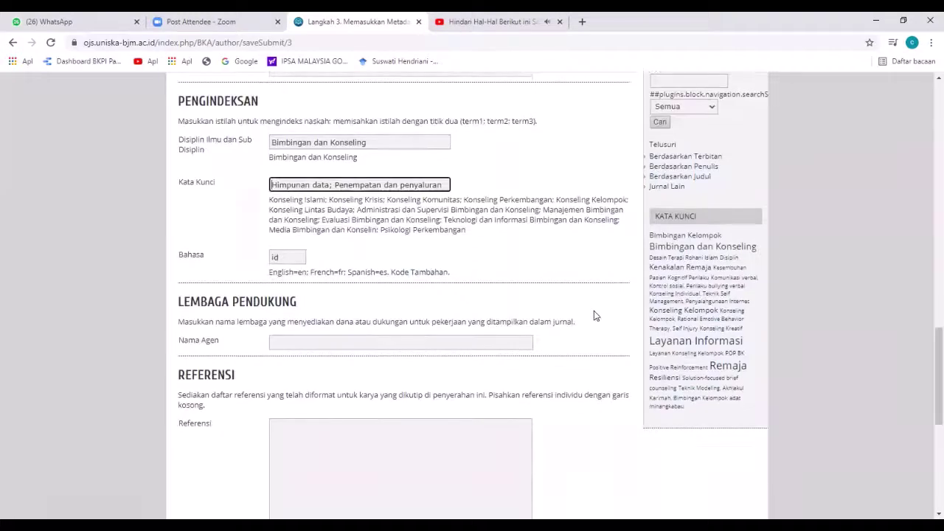
scroll(480, 298, down, 1)
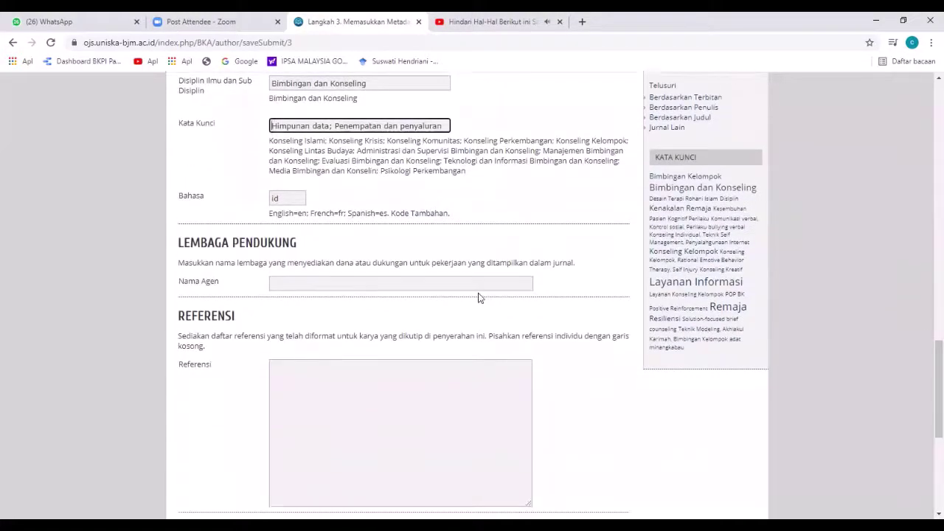
Copy the affiliation INSTITUT AGAMA ISLAM NEGERI BATUSANGKAR into the supporting agency's Nama Agen field
click(304, 286)
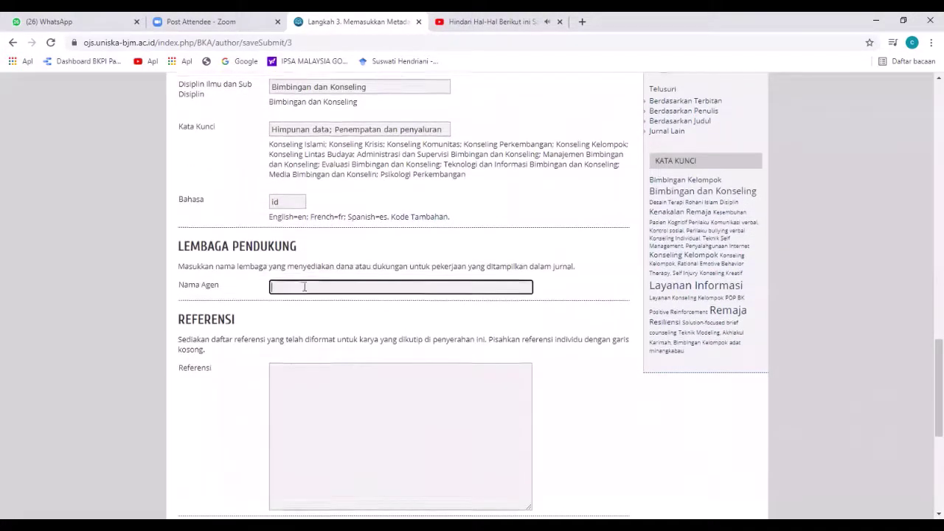
scroll(304, 286, up, 3)
scroll(280, 277, up, 4)
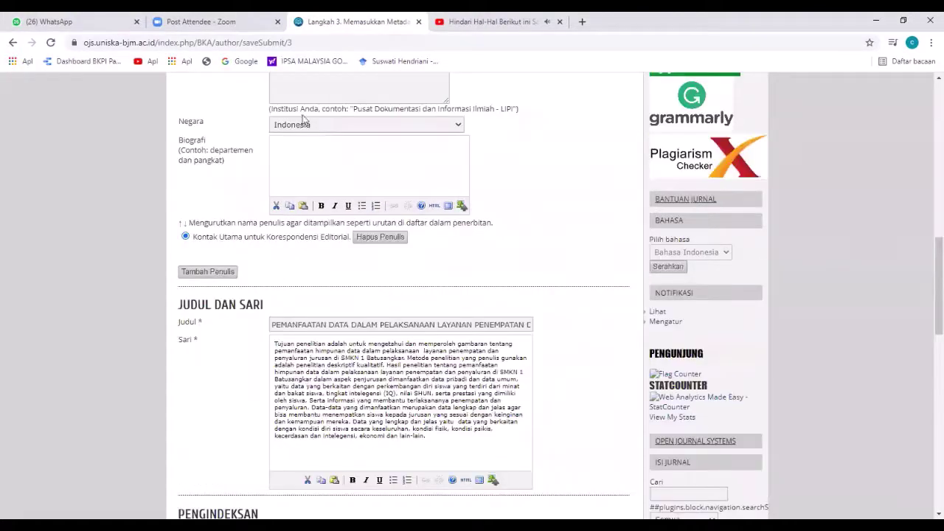
scroll(297, 169, up, 2)
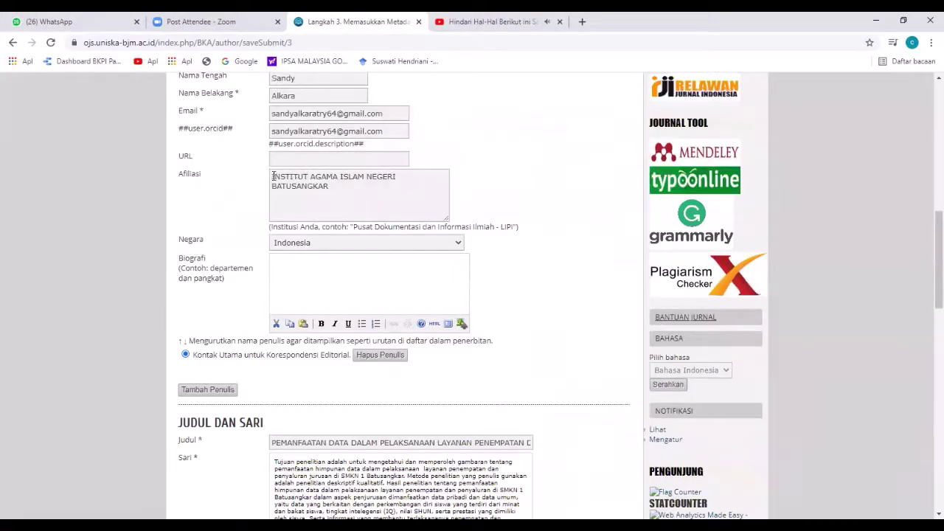
drag(272, 175, 333, 189)
key(ctrl+c)
scroll(291, 406, down, 5)
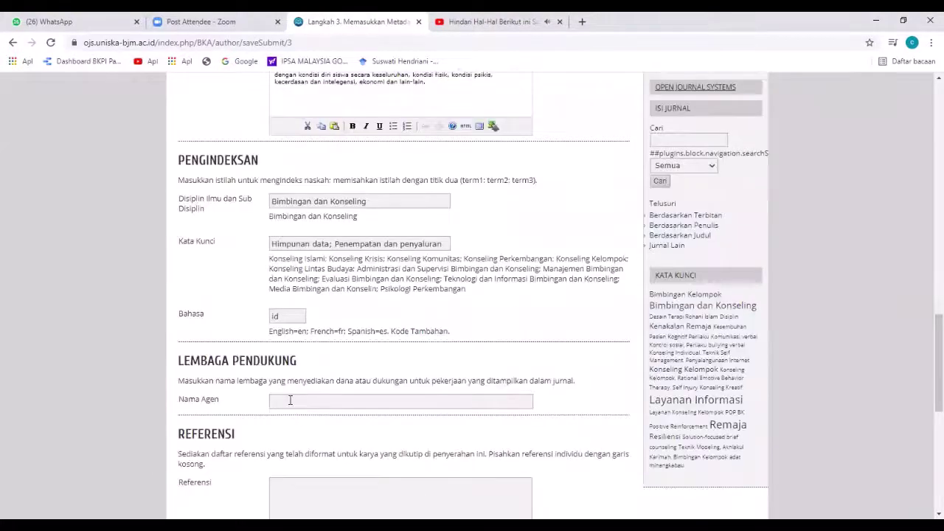
click(292, 406)
key(ctrl+v)
scroll(291, 403, down, 1)
scroll(289, 399, down, 2)
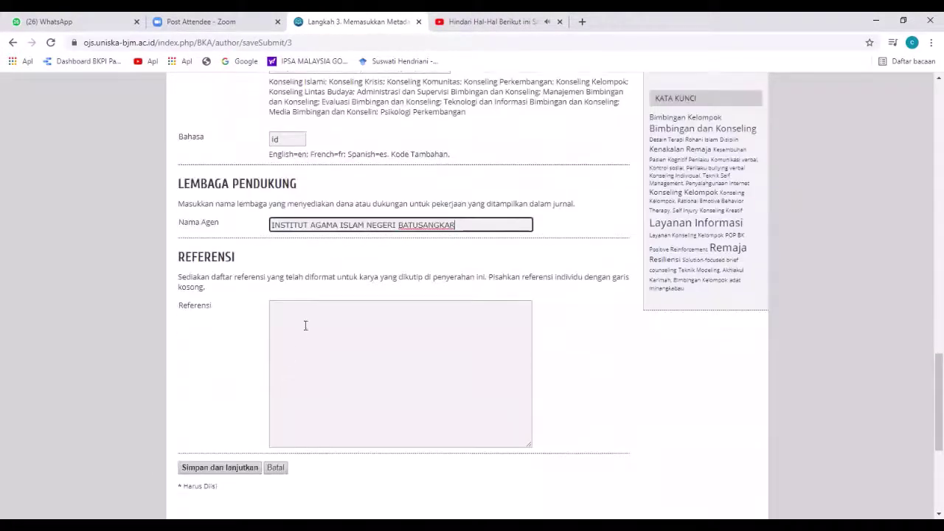
click(307, 312)
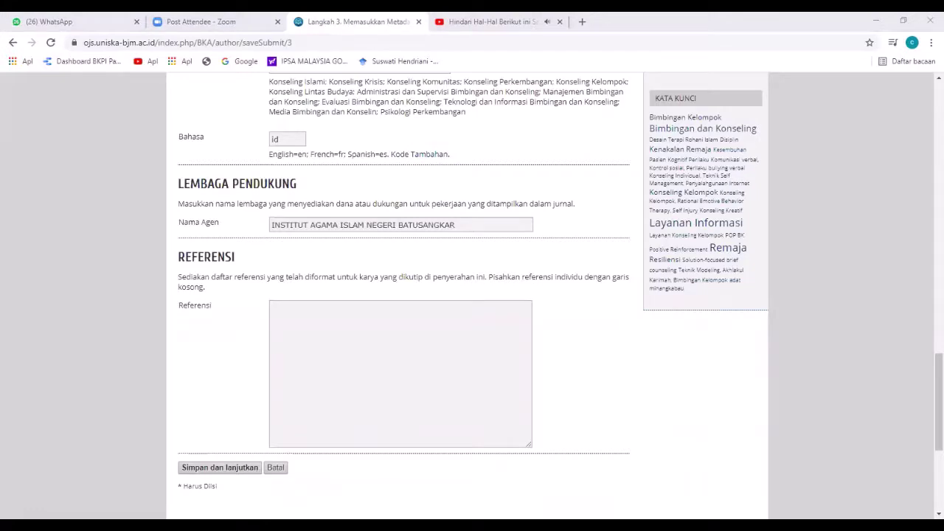
Paste the full reference list, beginning with ABKIN (2013), into Referensi and look it over
click(299, 327)
key(ctrl+v)
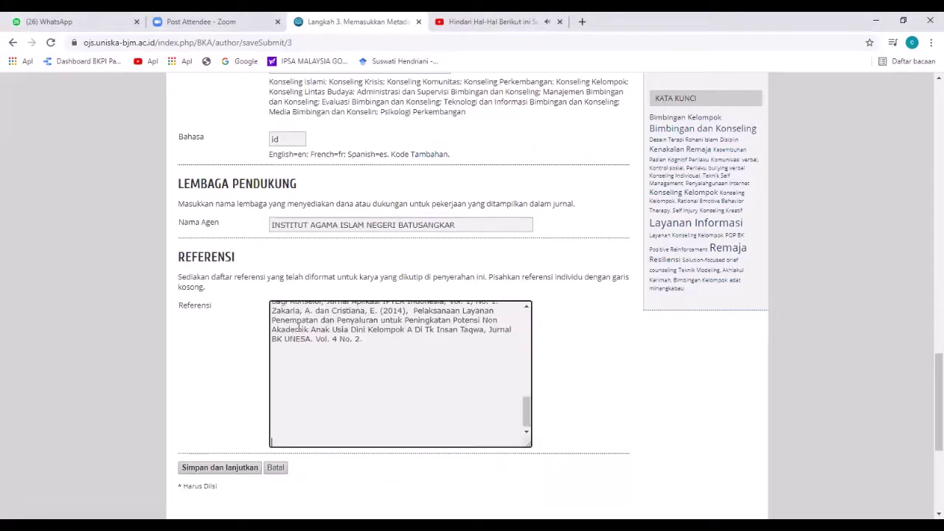
drag(526, 410, 543, 310)
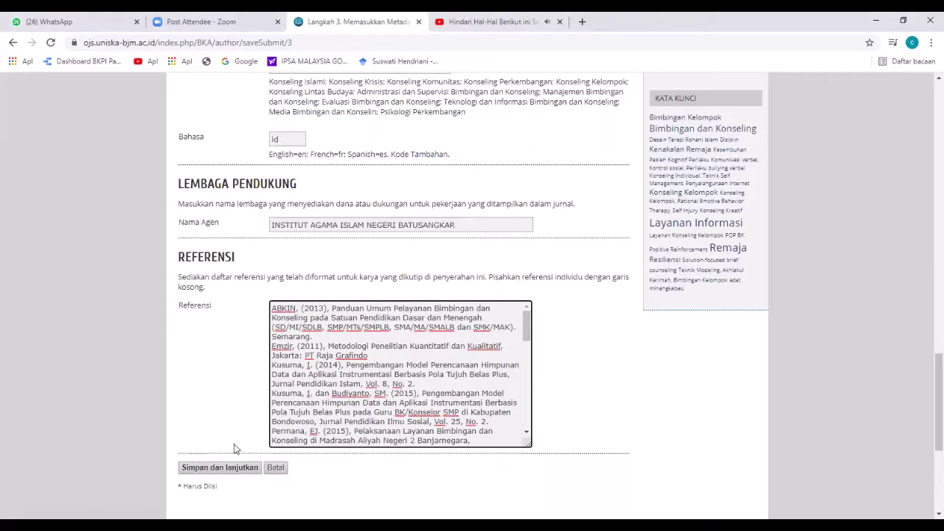
scroll(390, 254, up, 5)
scroll(391, 254, up, 15)
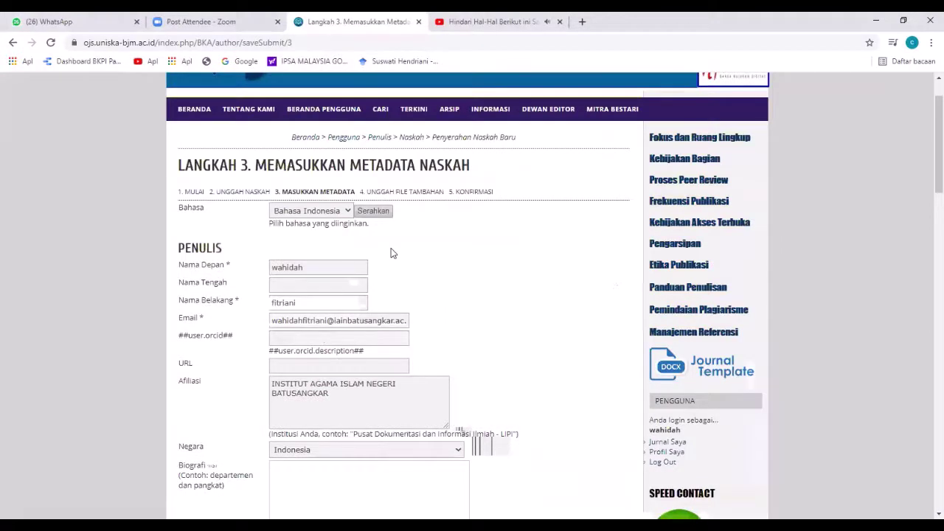
scroll(391, 253, down, 15)
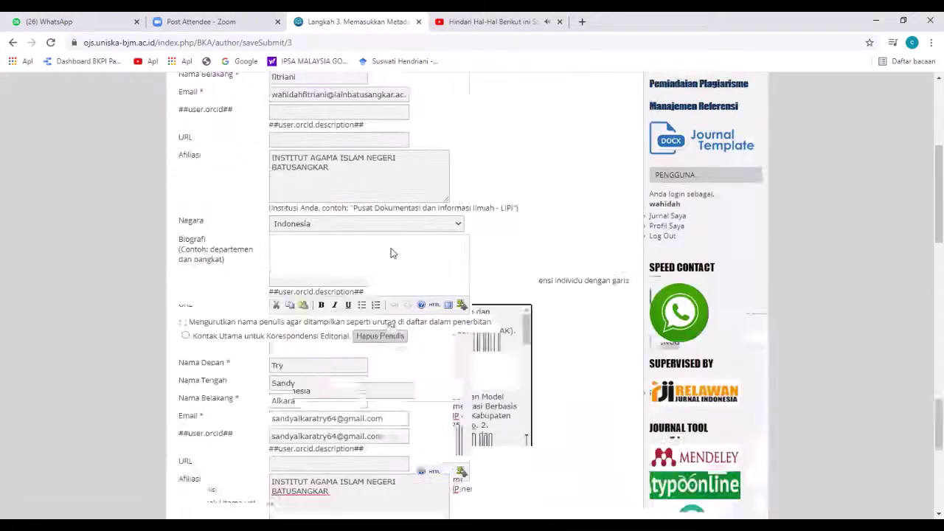
scroll(242, 420, down, 6)
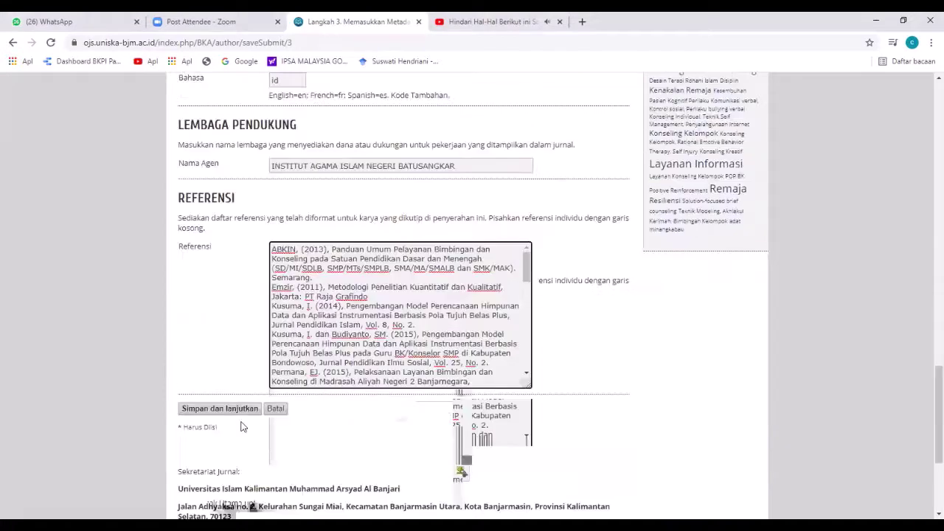
Try saving the Langkah 3 metadata with 'Simpan dan lanjutkan' and review the returned form
click(236, 410)
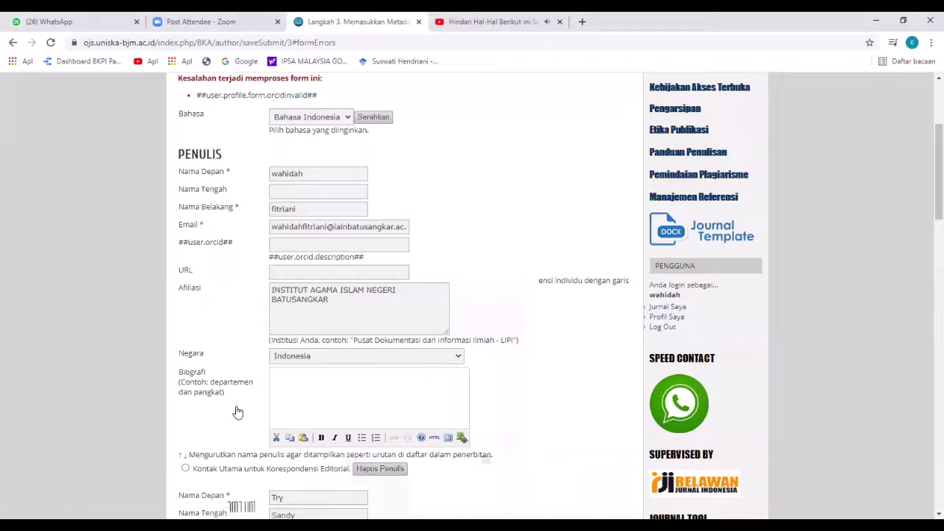
scroll(237, 412, up, 1)
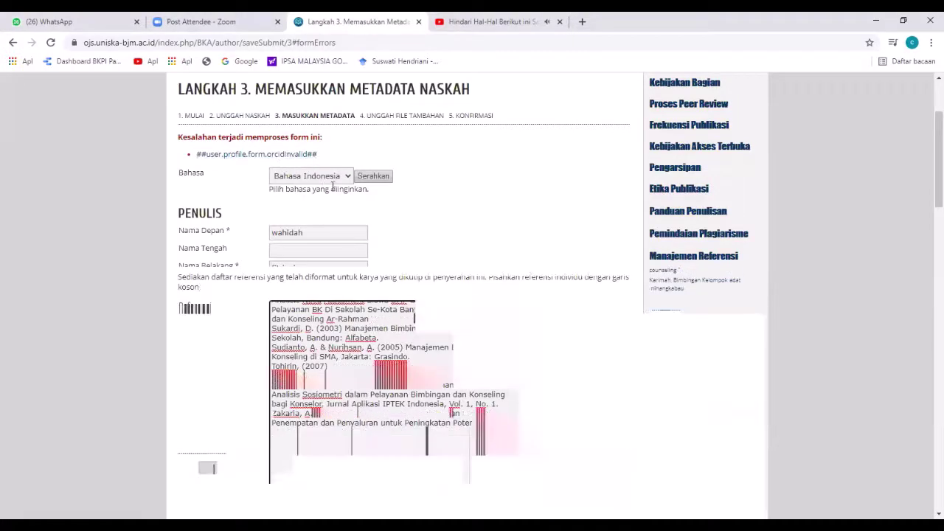
click(282, 301)
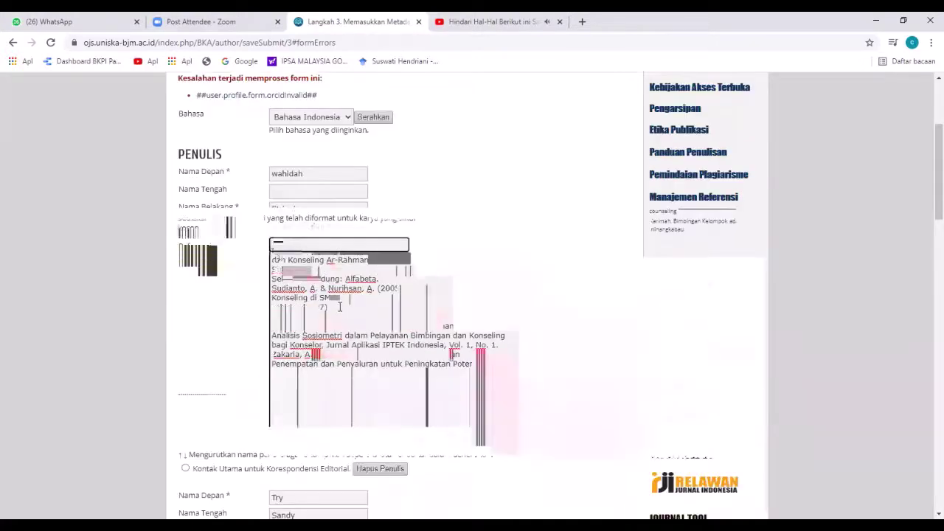
Save the metadata step again and scroll up to read the invalid-ORCID error
scroll(339, 306, down, 2)
scroll(339, 310, down, 1)
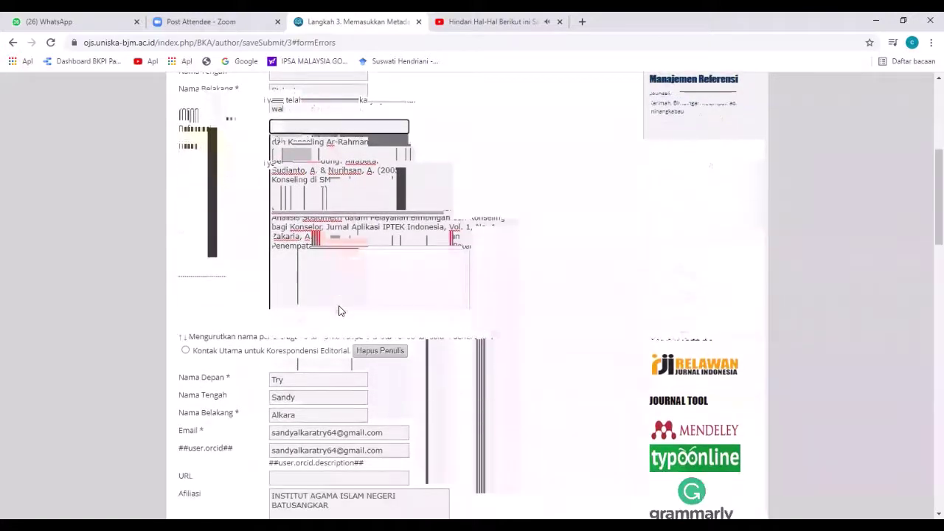
scroll(339, 310, down, 1)
scroll(339, 310, down, 1)
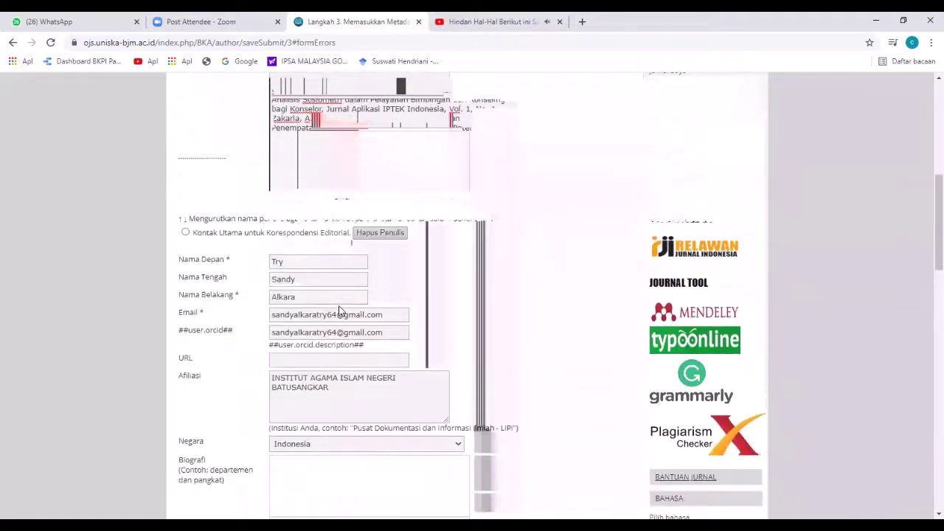
scroll(339, 310, down, 3)
scroll(340, 306, down, 1)
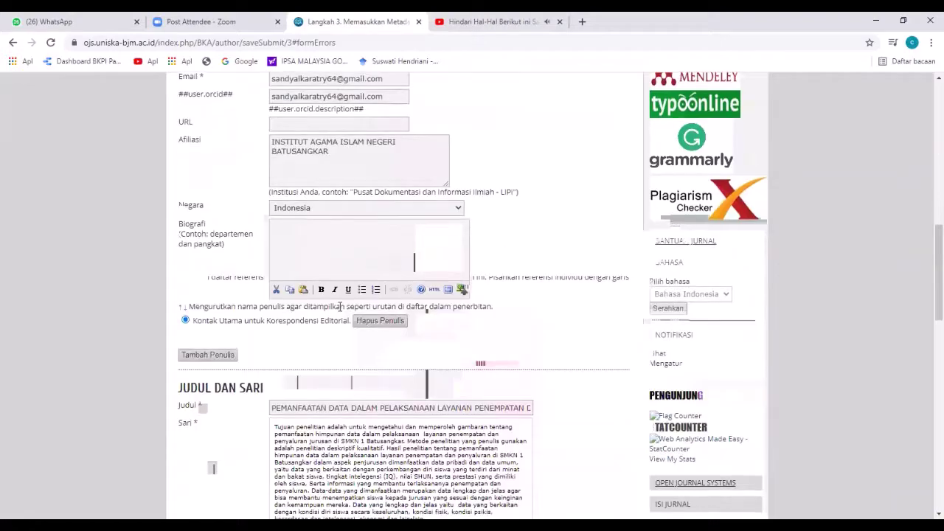
scroll(214, 357, down, 8)
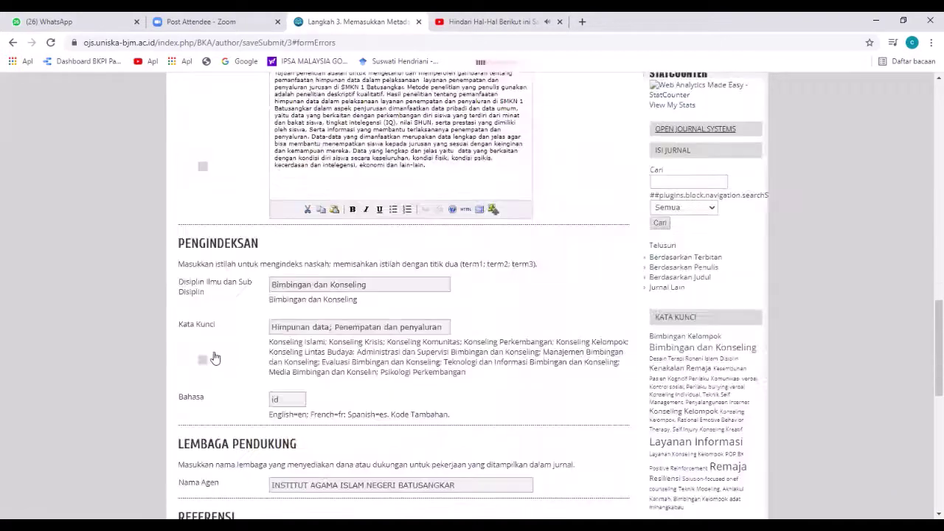
scroll(212, 358, down, 5)
scroll(213, 351, down, 3)
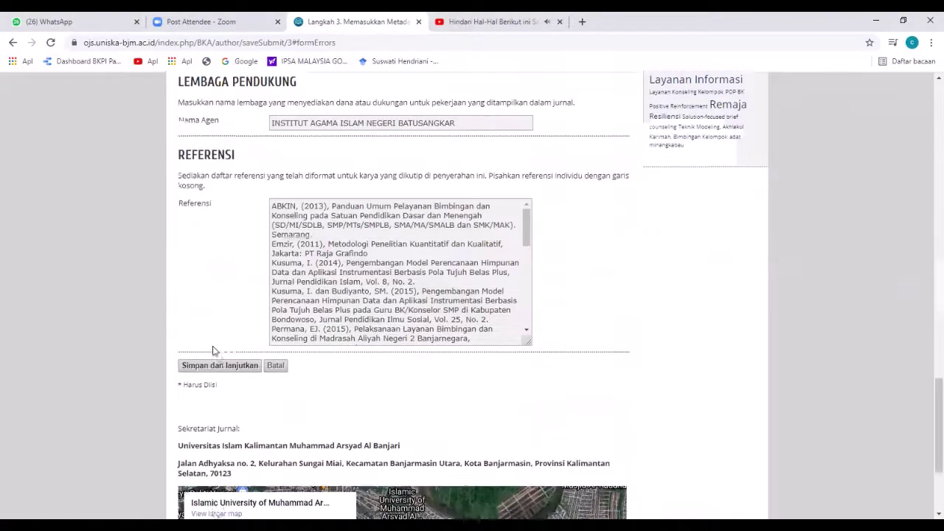
click(236, 201)
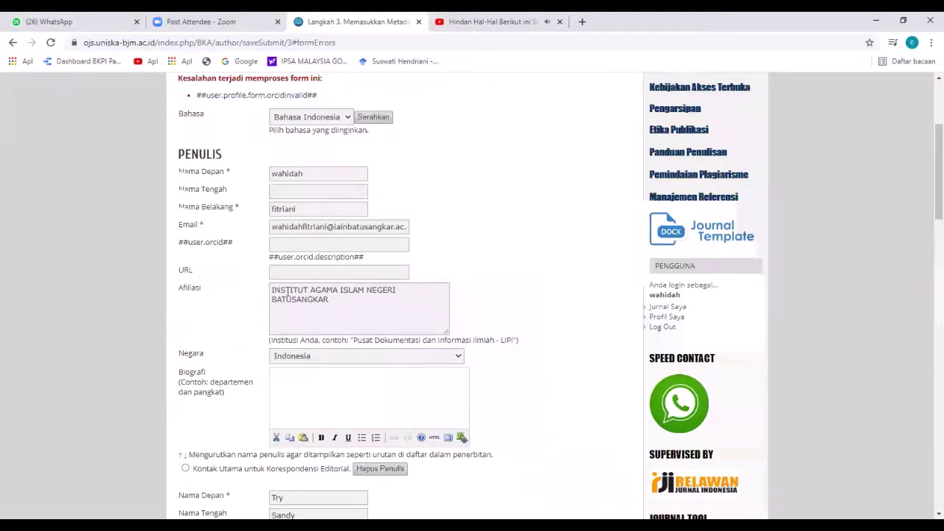
scroll(286, 284, up, 1)
scroll(287, 293, up, 2)
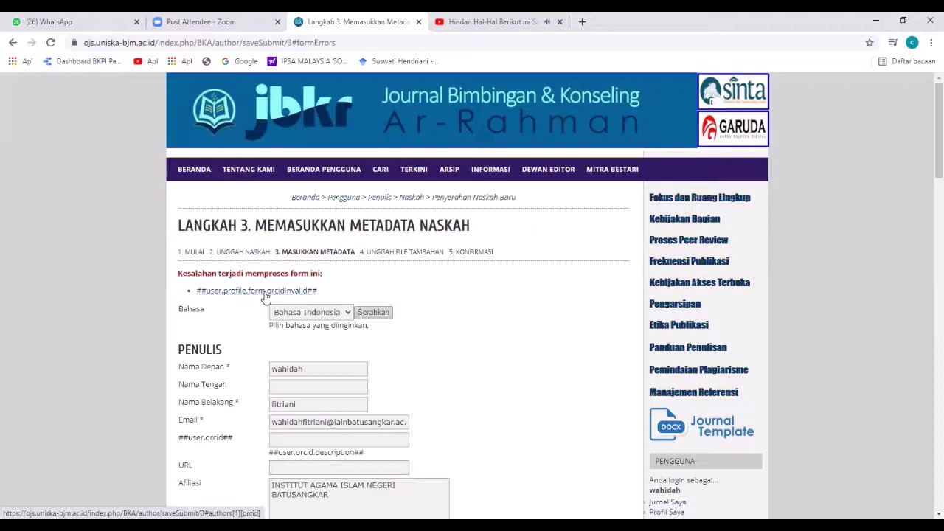
Clear the e-mail wrongly entered in the second author's ORCID field
click(266, 292)
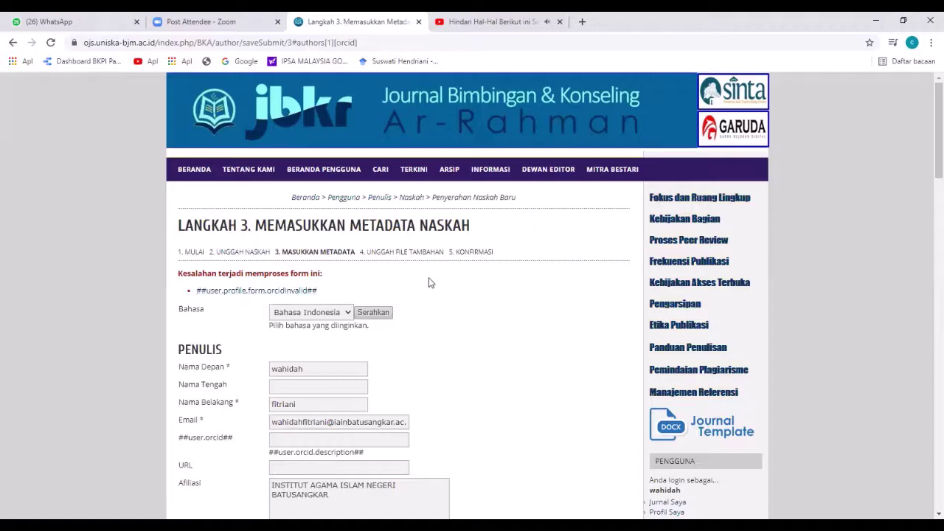
scroll(429, 280, down, 1)
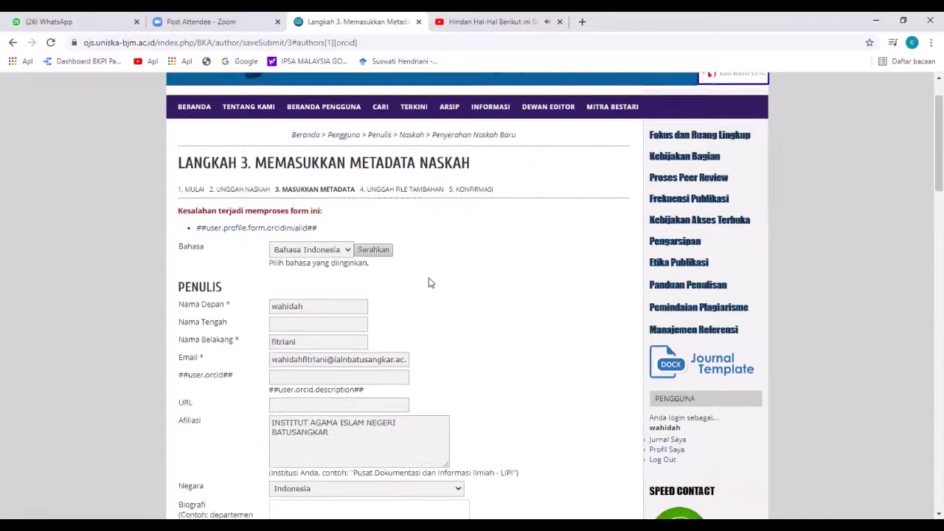
scroll(430, 283, down, 2)
scroll(429, 277, down, 4)
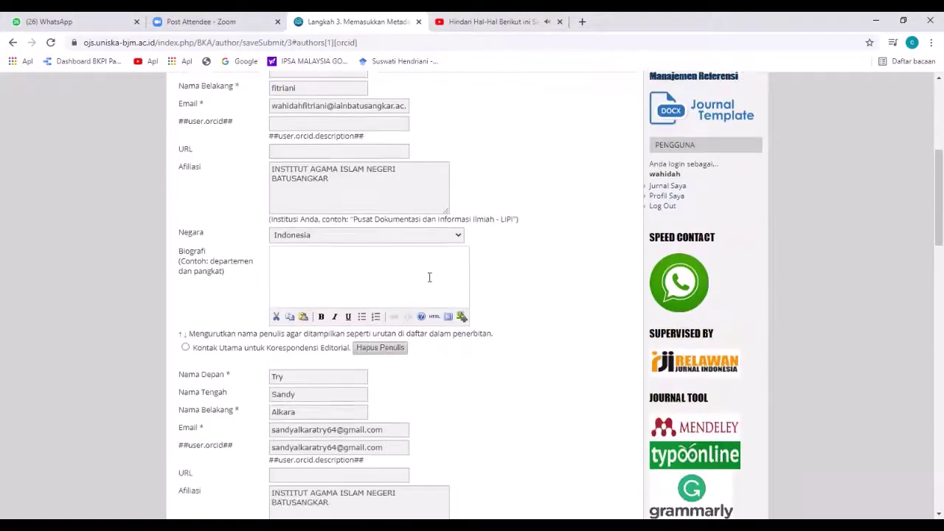
scroll(428, 277, down, 1)
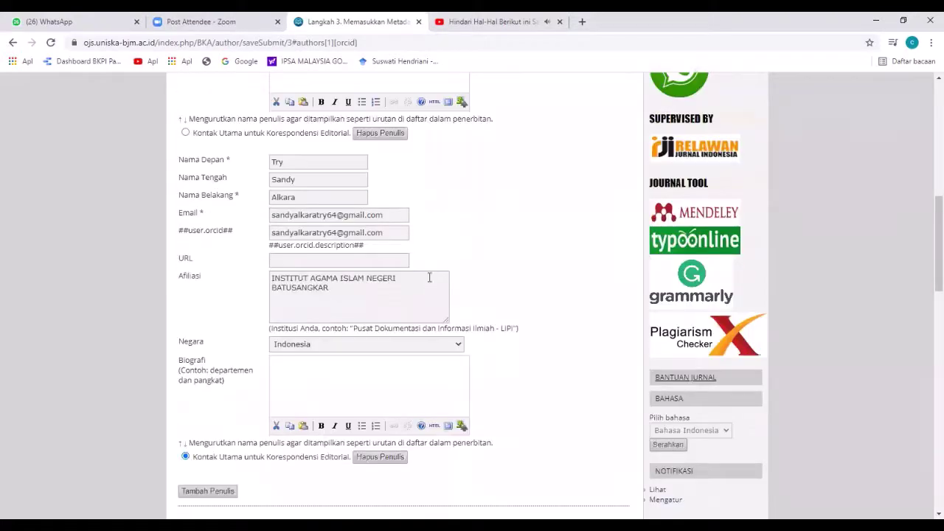
click(185, 134)
drag(391, 232, 238, 229)
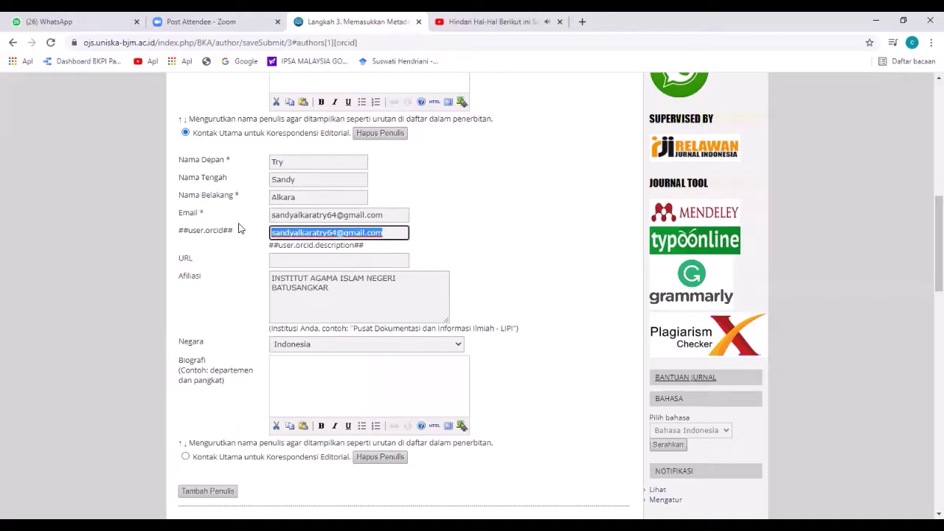
key(BackSpace)
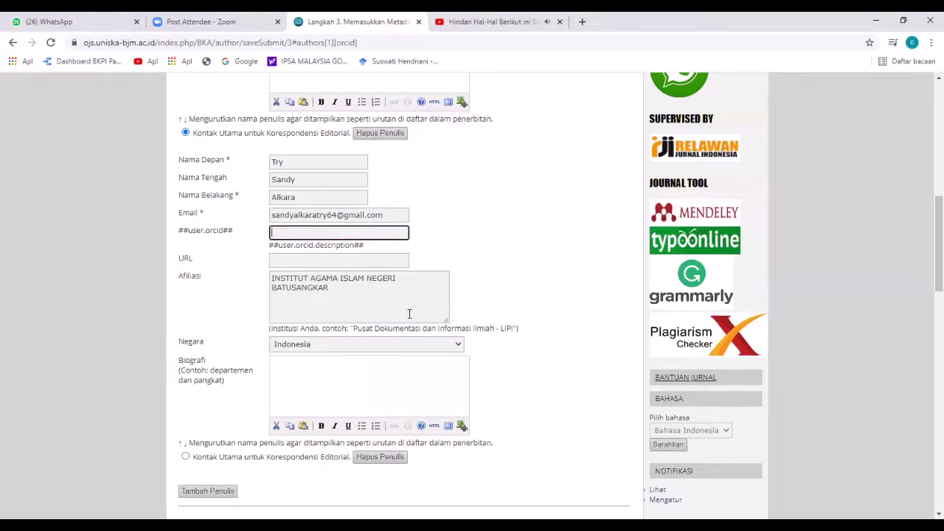
Reset the Kontak Utama primary contact author and save the Langkah 3 metadata
scroll(409, 313, up, 5)
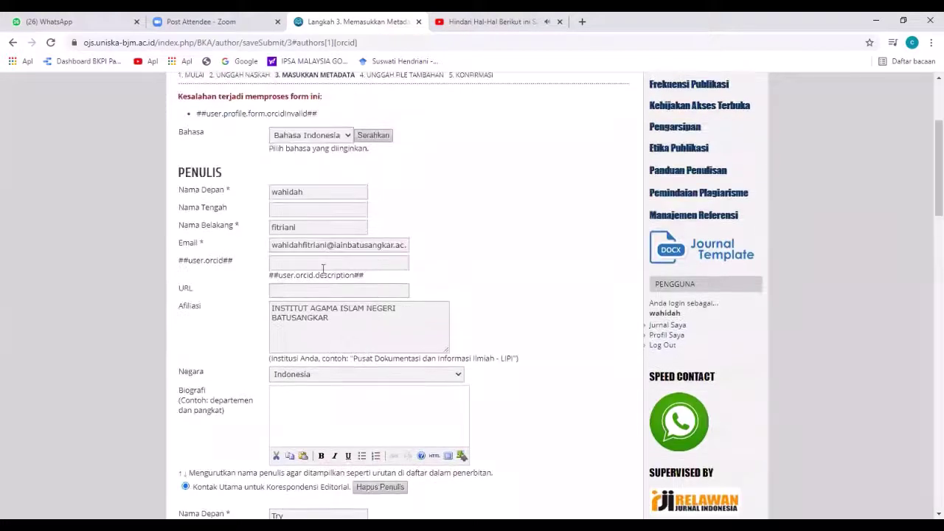
scroll(331, 320, down, 9)
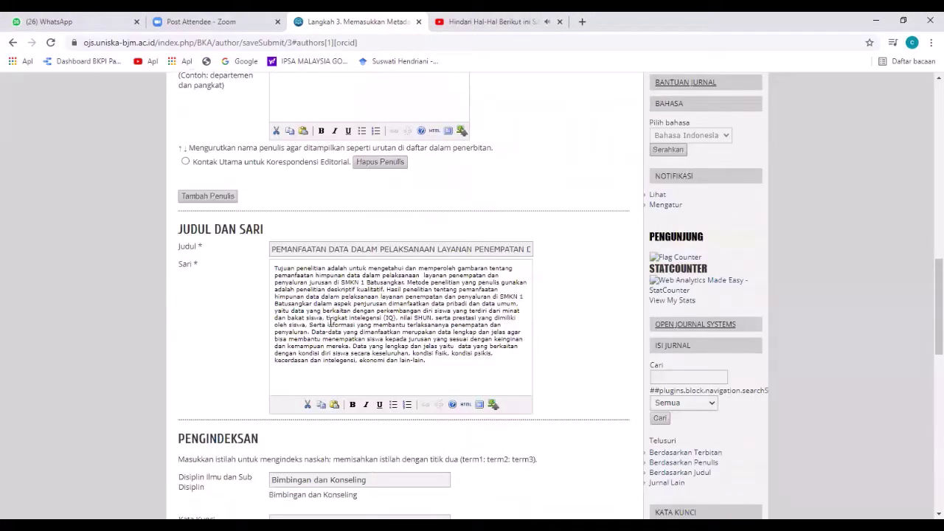
scroll(331, 322, down, 6)
scroll(331, 321, up, 6)
click(186, 162)
scroll(245, 303, down, 12)
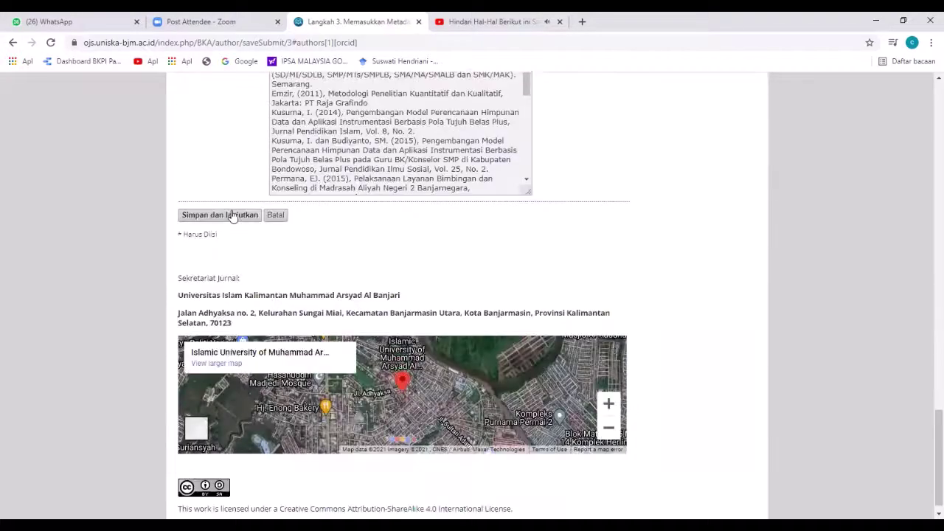
click(221, 215)
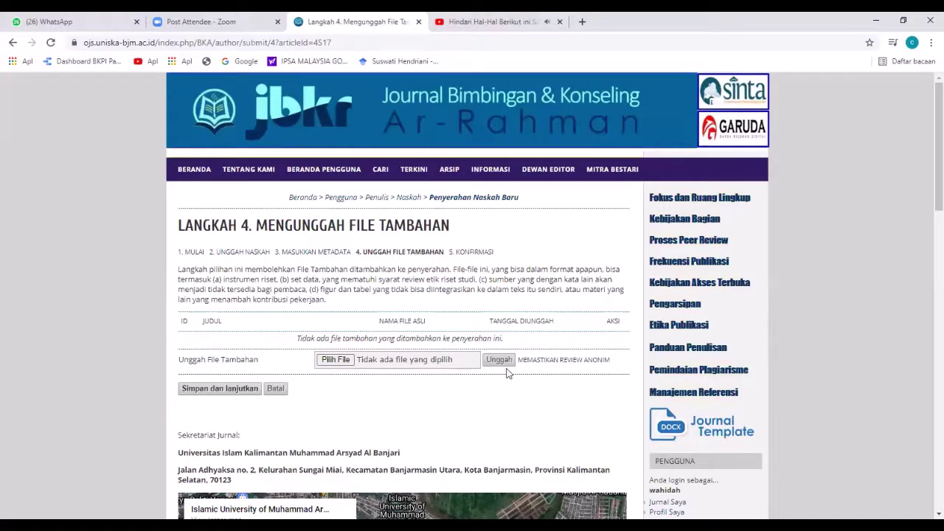
Skip Langkah 4 supplementary files to reach the Langkah 5 confirmation for ARTIKEL SAN DI DAN WAHIDAH.DOC
click(220, 388)
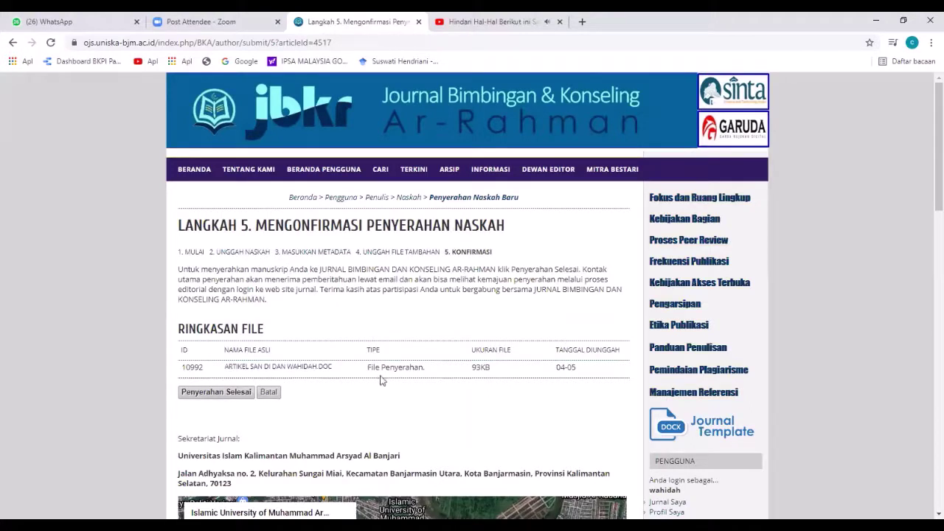
scroll(302, 389, down, 1)
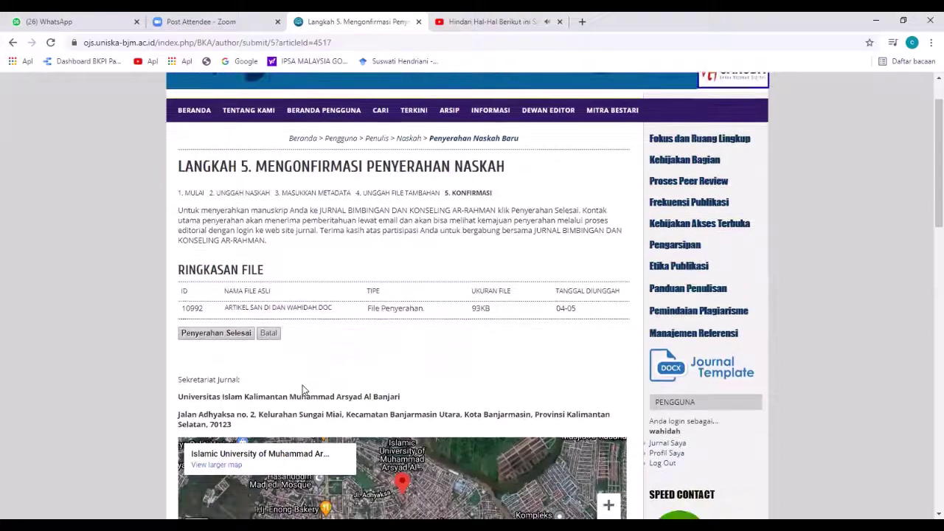
scroll(302, 389, up, 1)
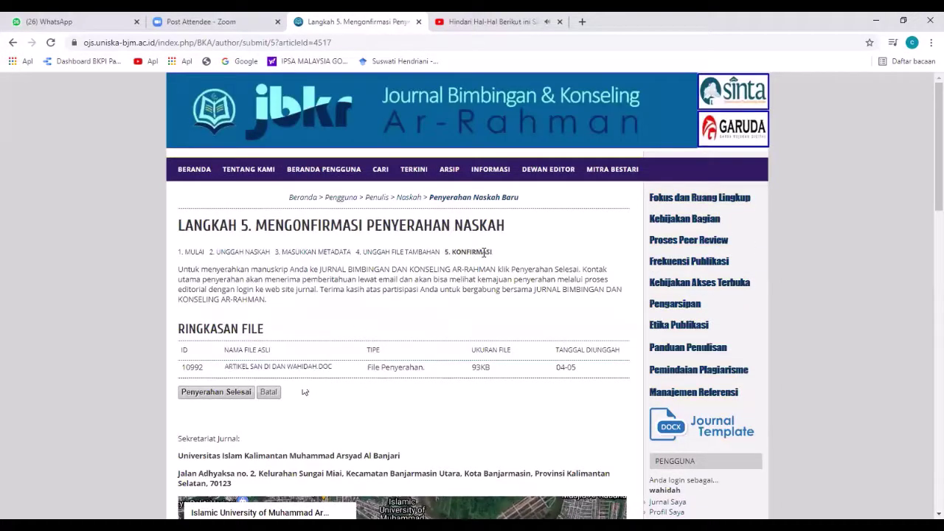
click(219, 395)
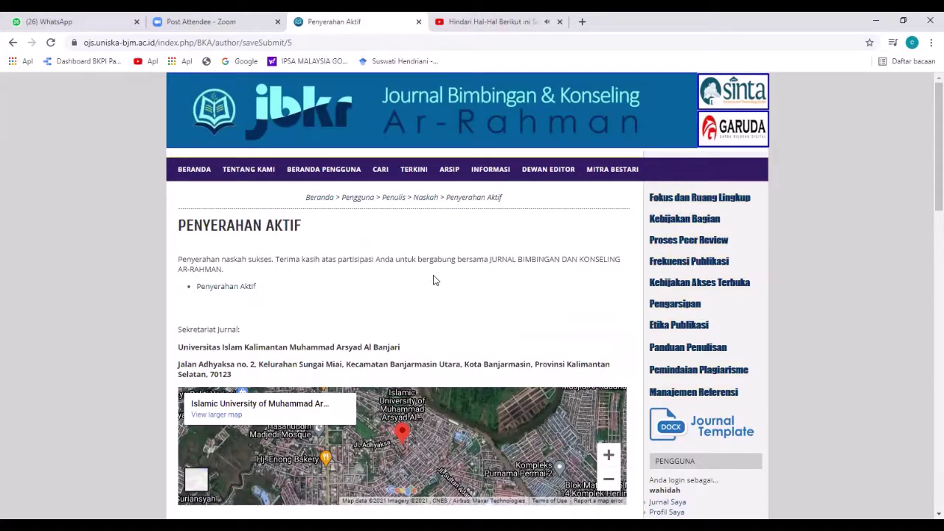
scroll(434, 281, down, 8)
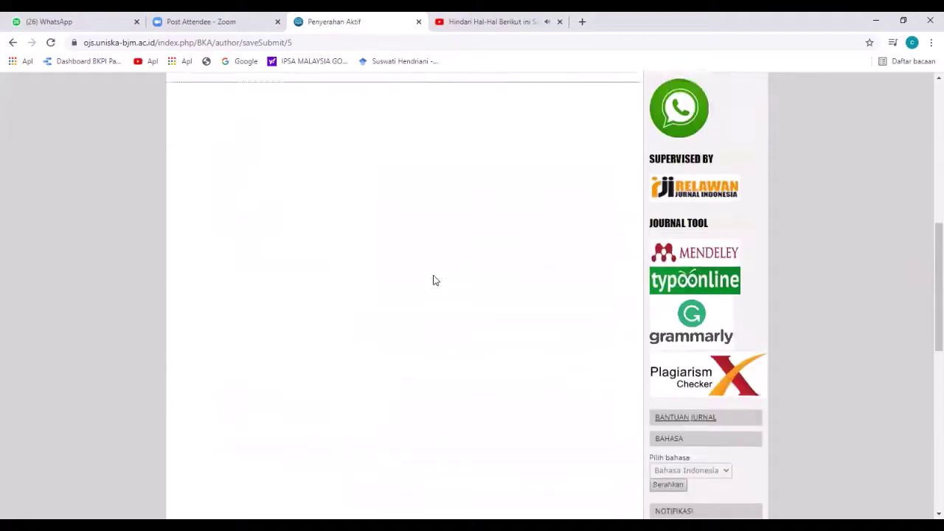
scroll(433, 280, down, 6)
scroll(433, 281, up, 15)
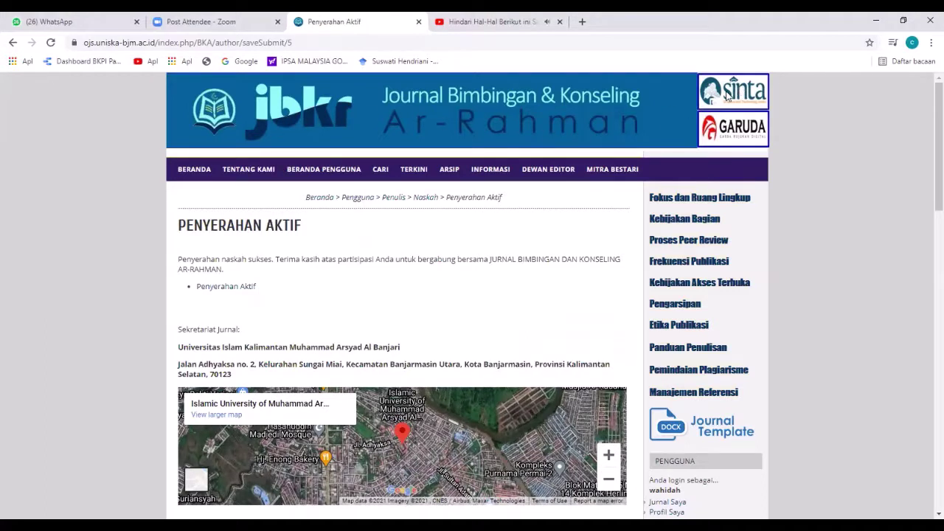
Google 'sinta ristek dikti jurnal' and open the 'Journals - SINTA' listing page
click(309, 41)
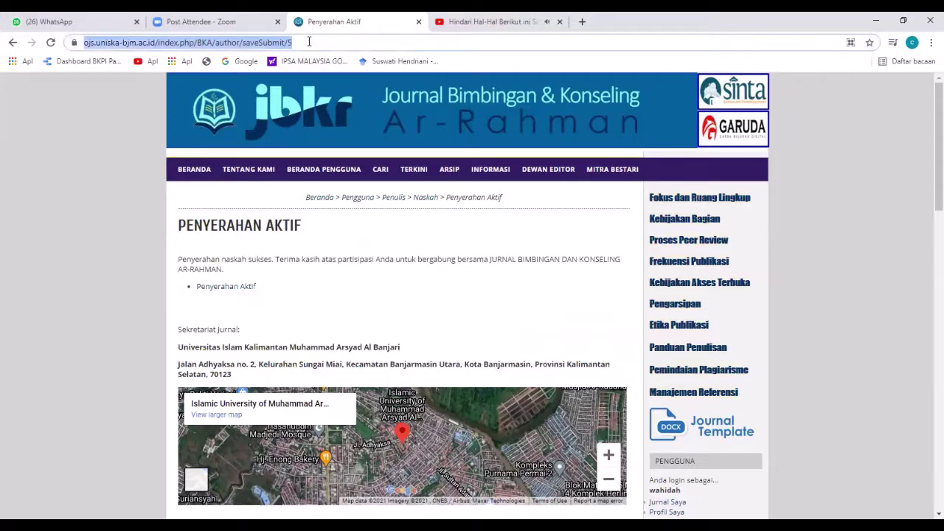
text(sinta )
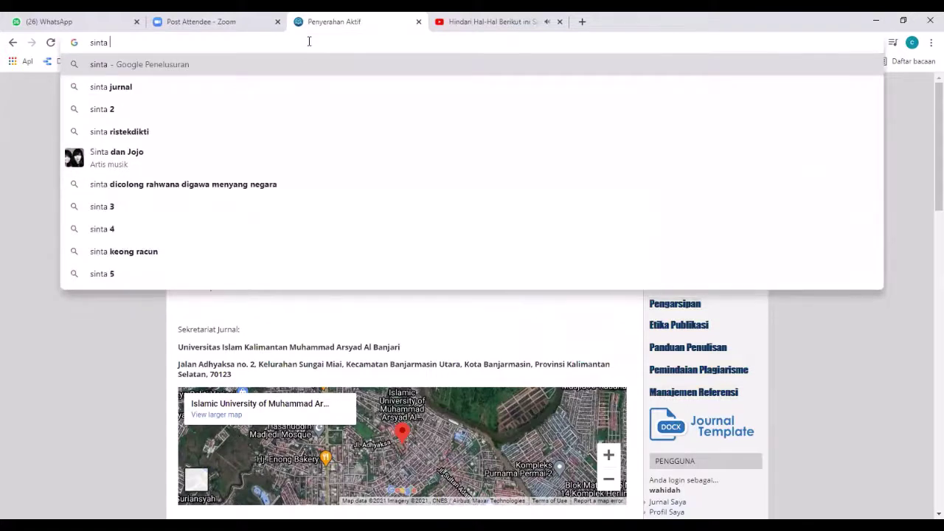
text(ristek dikti)
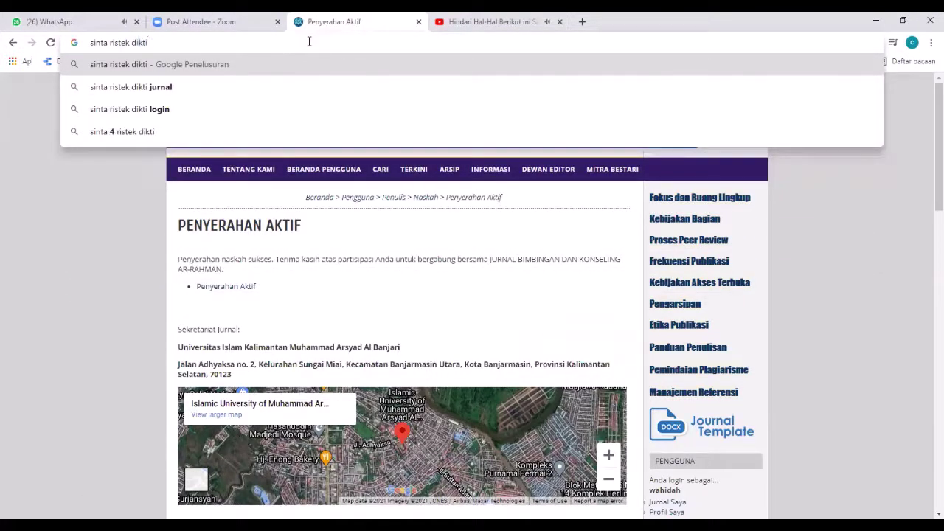
click(170, 86)
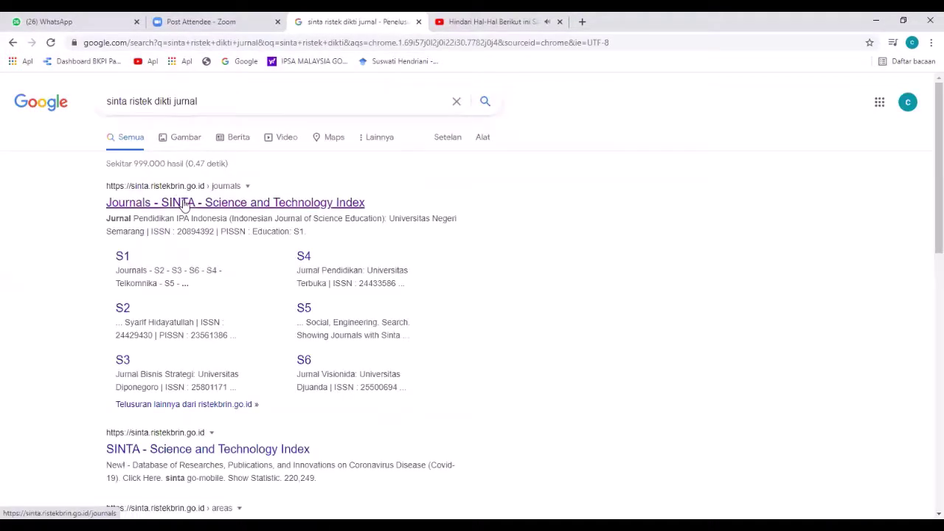
click(184, 205)
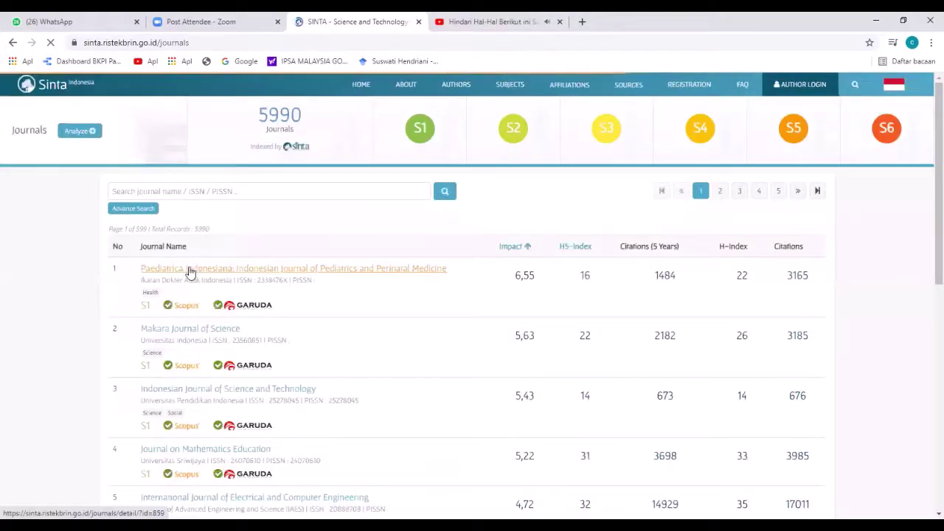
Search SINTA journals for the term PSIKOLOGI
click(164, 190)
text(p)
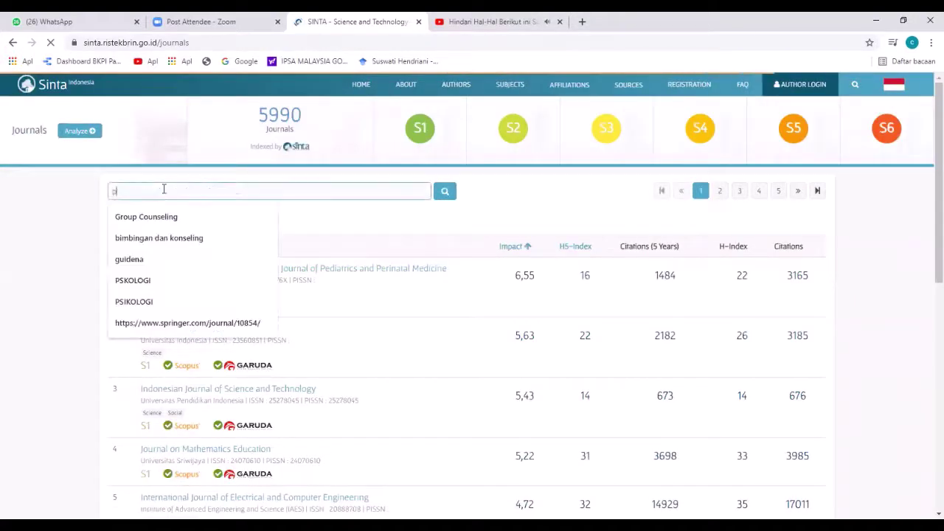
text(sikologi)
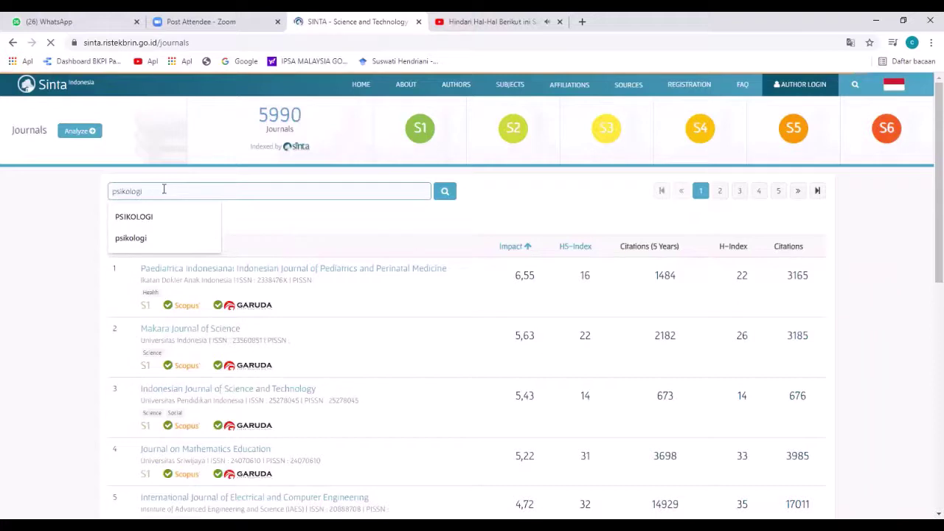
click(149, 219)
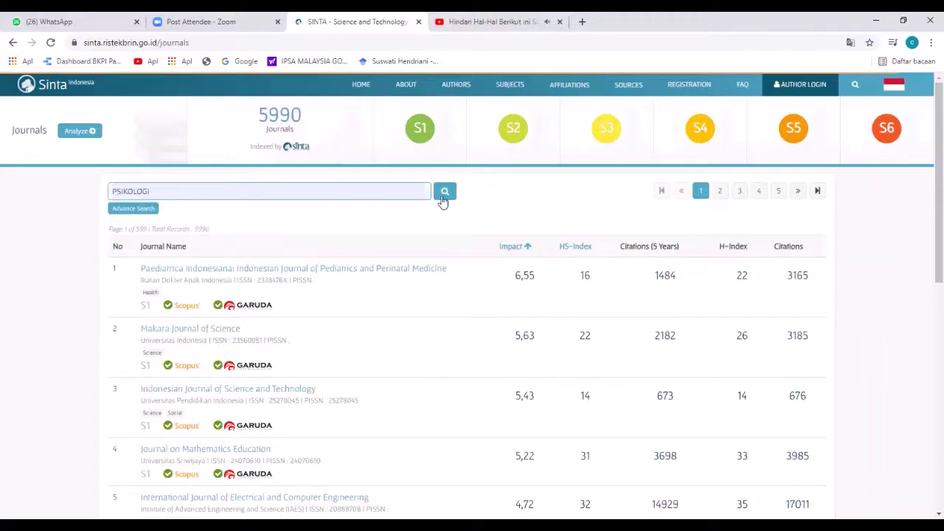
click(444, 193)
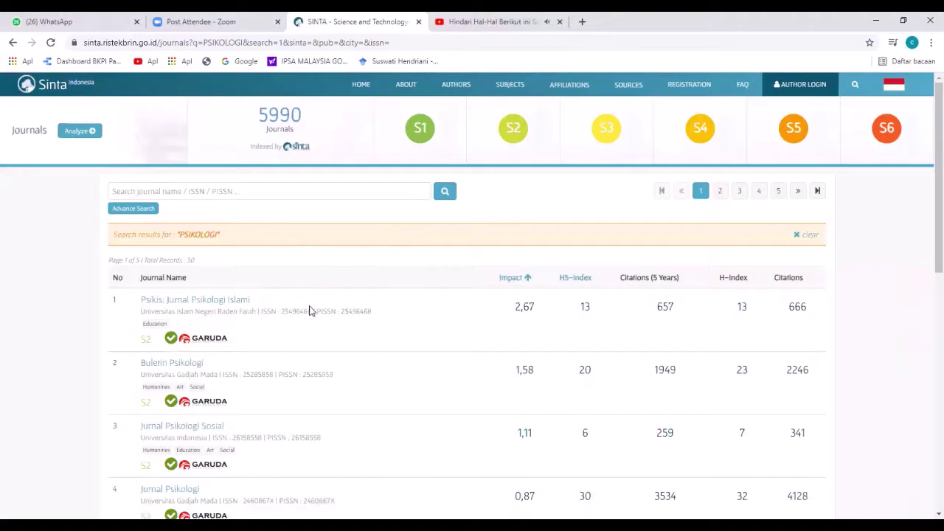
Browse result pages 2 and 5, open Jurnal Psikologi Perseptual's S4 profile and its website
scroll(331, 327, down, 1)
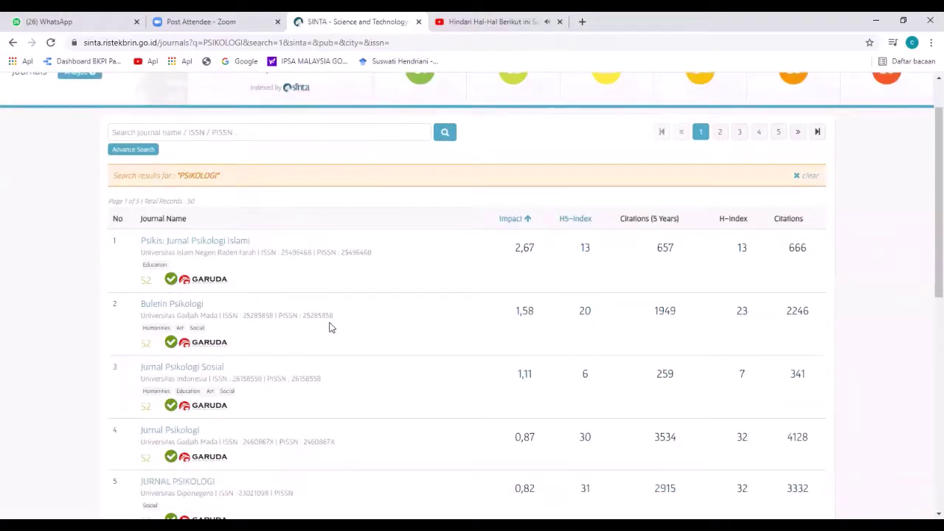
scroll(330, 327, down, 1)
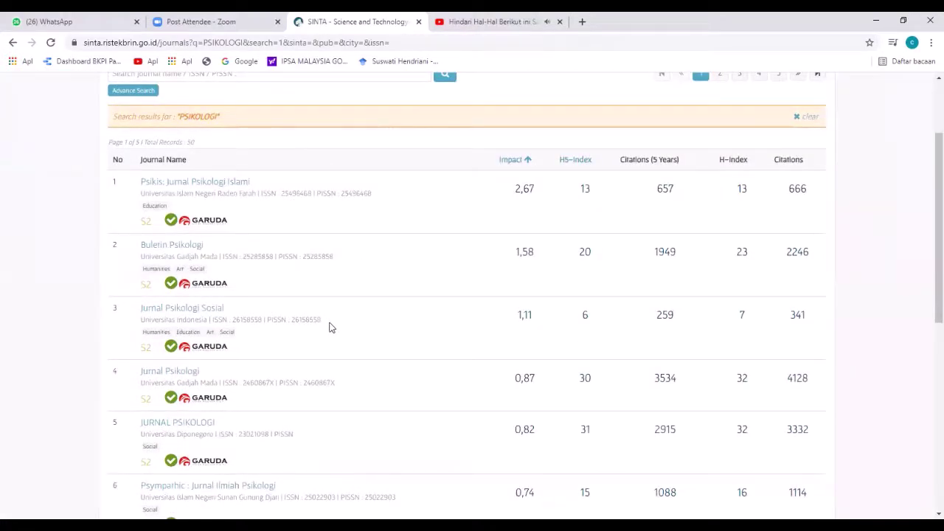
scroll(331, 327, down, 6)
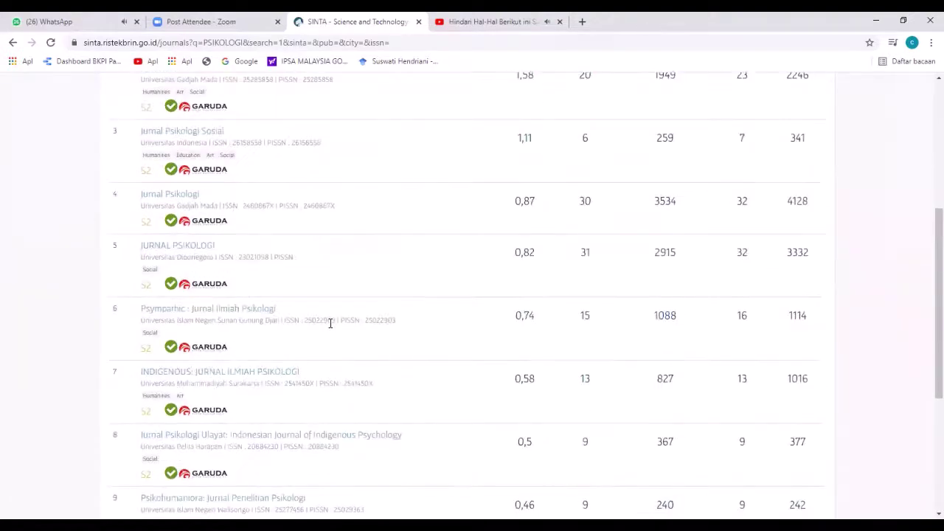
scroll(329, 325, down, 1)
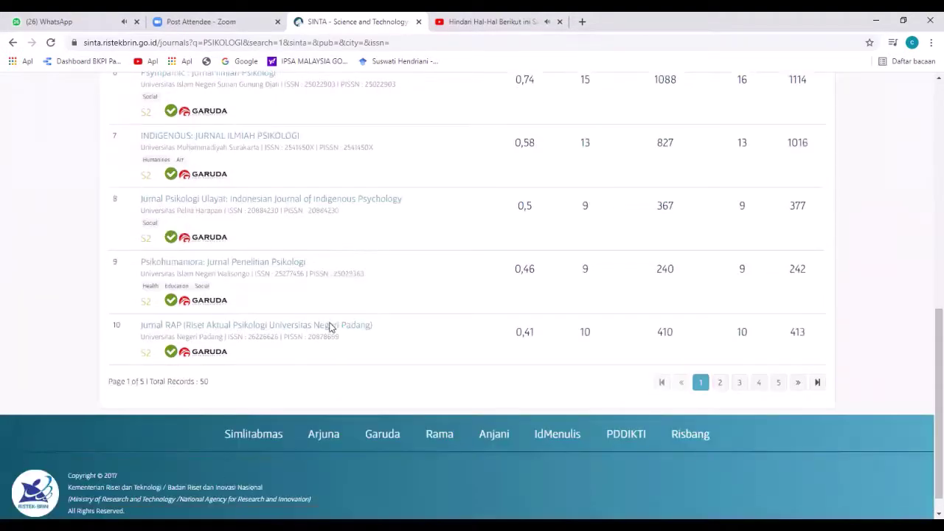
click(719, 384)
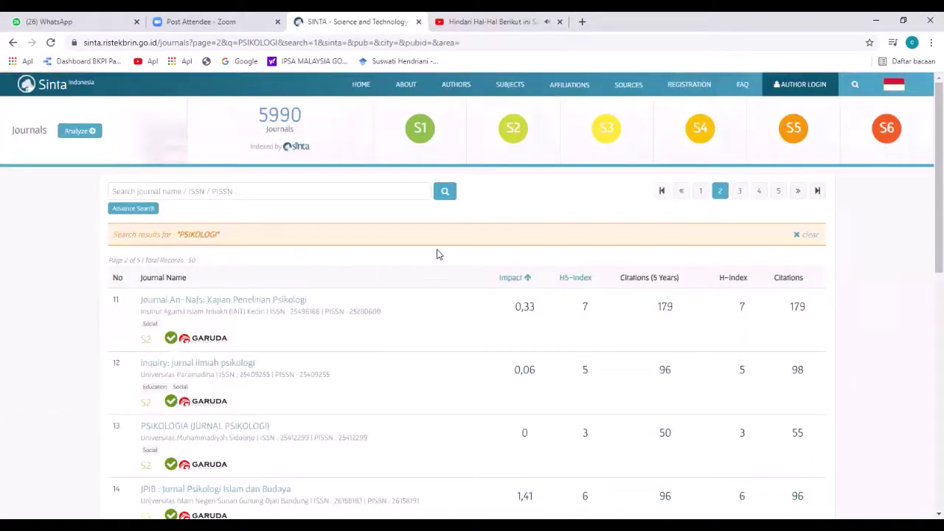
scroll(437, 254, down, 5)
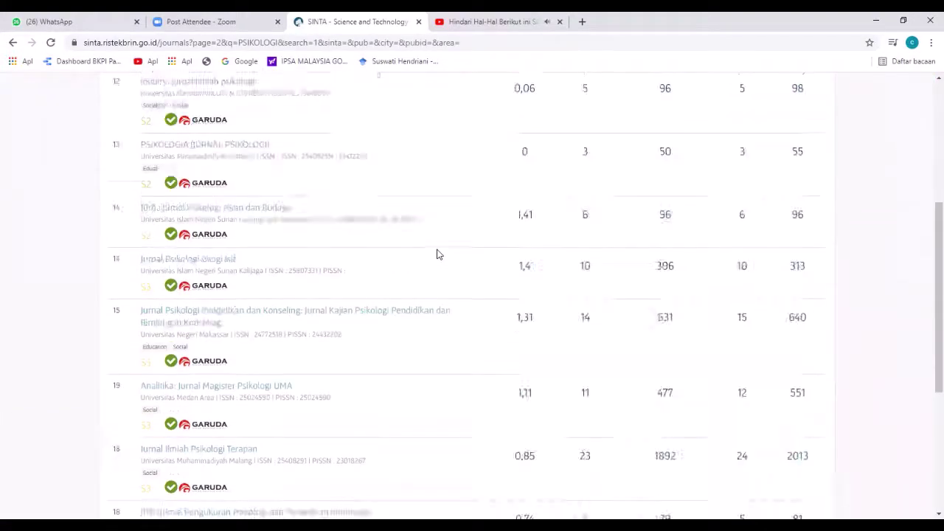
scroll(437, 255, down, 2)
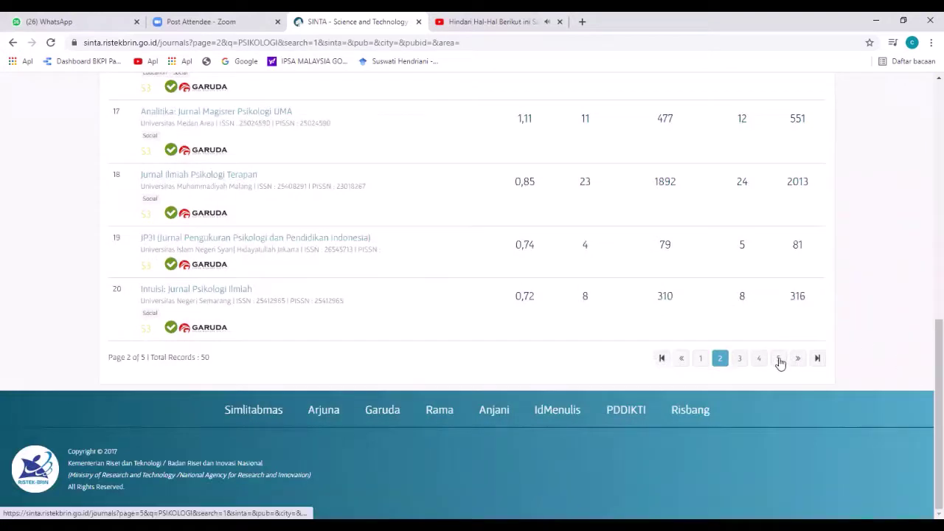
click(778, 358)
scroll(438, 309, down, 5)
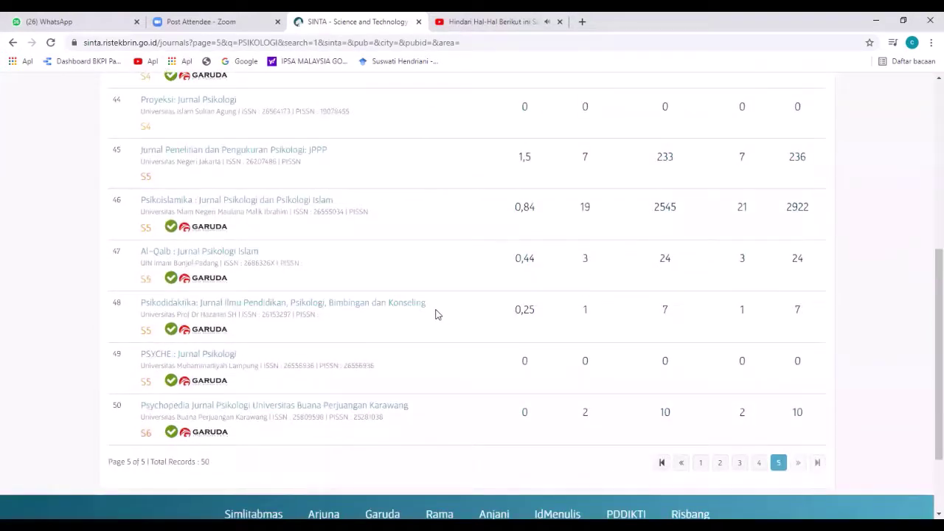
scroll(435, 315, up, 5)
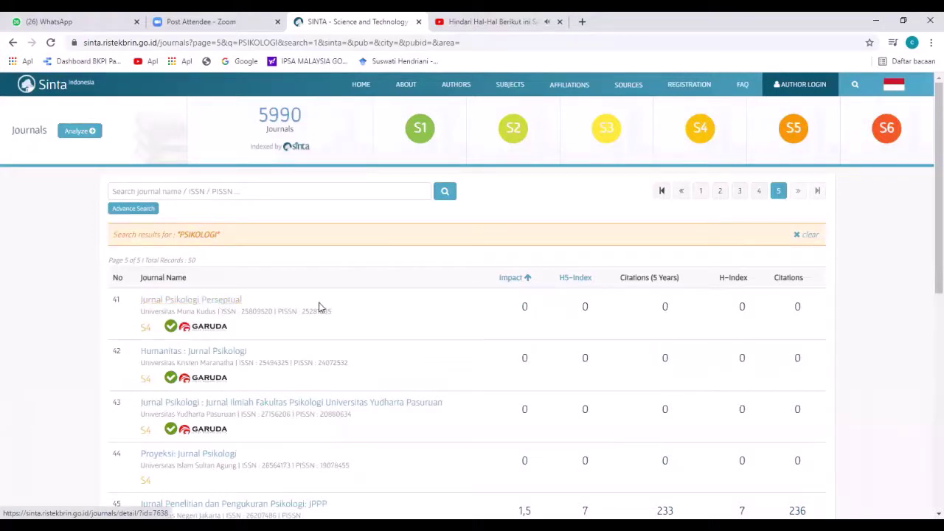
click(218, 302)
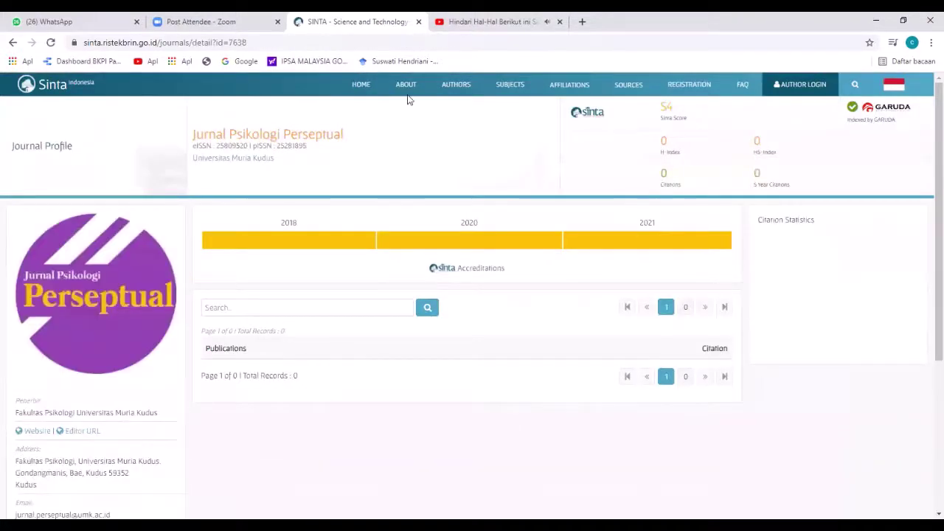
click(37, 434)
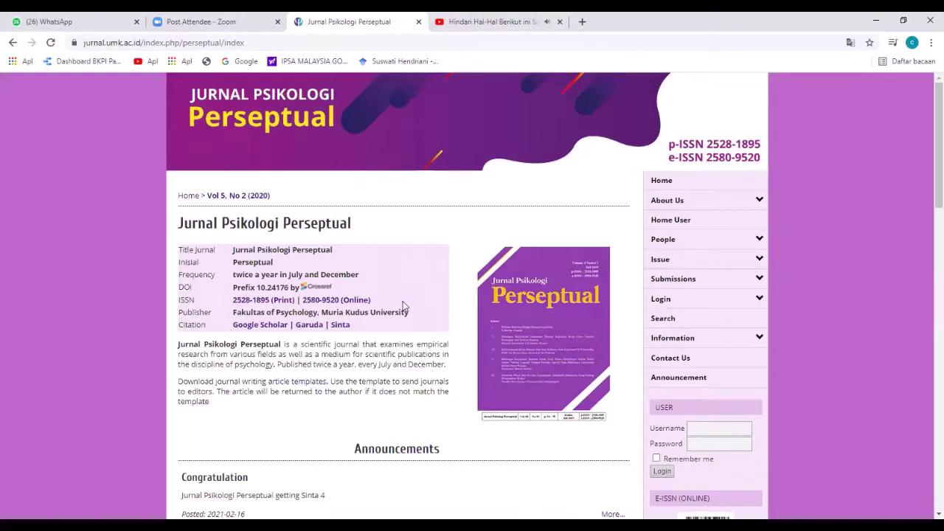
Open Jurnal Psikologi Perseptual's sidebar Certificate image showing Terakreditasi Peringkat 4
scroll(402, 305, down, 4)
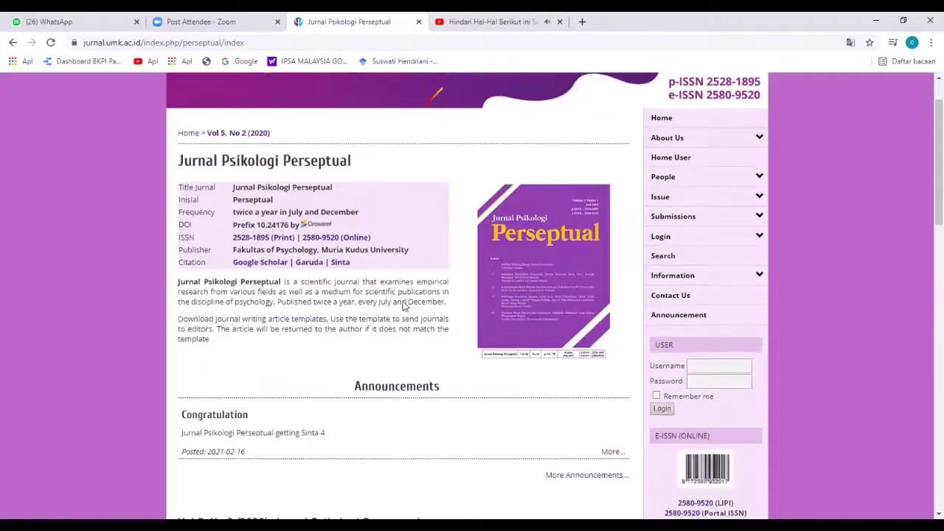
scroll(403, 305, down, 1)
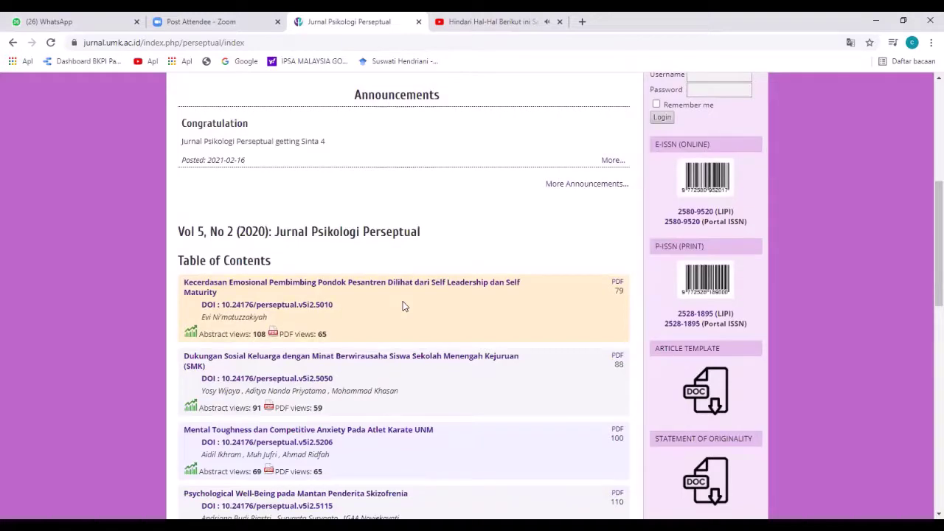
scroll(402, 302, down, 5)
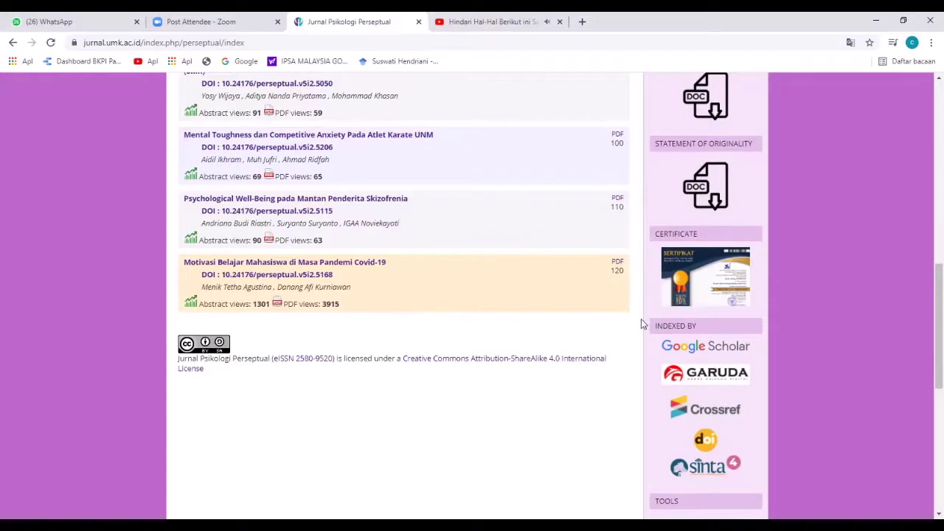
click(713, 278)
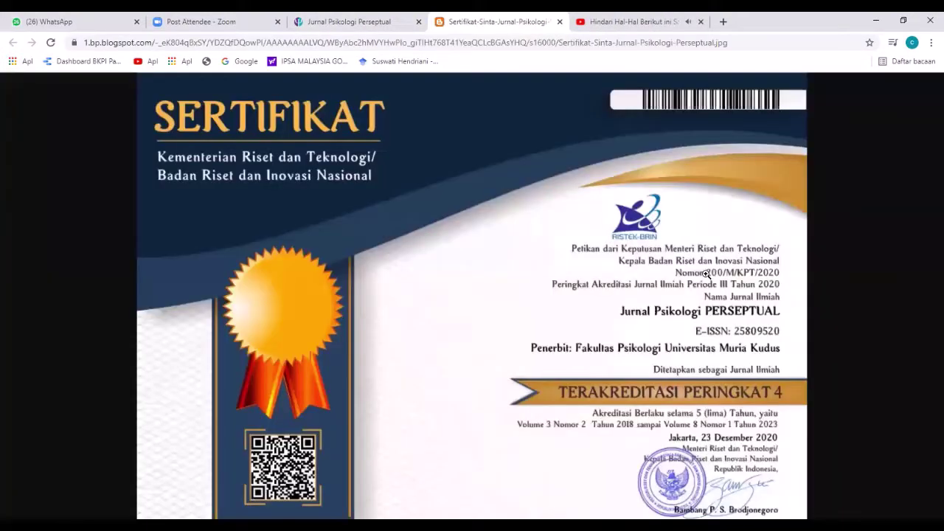